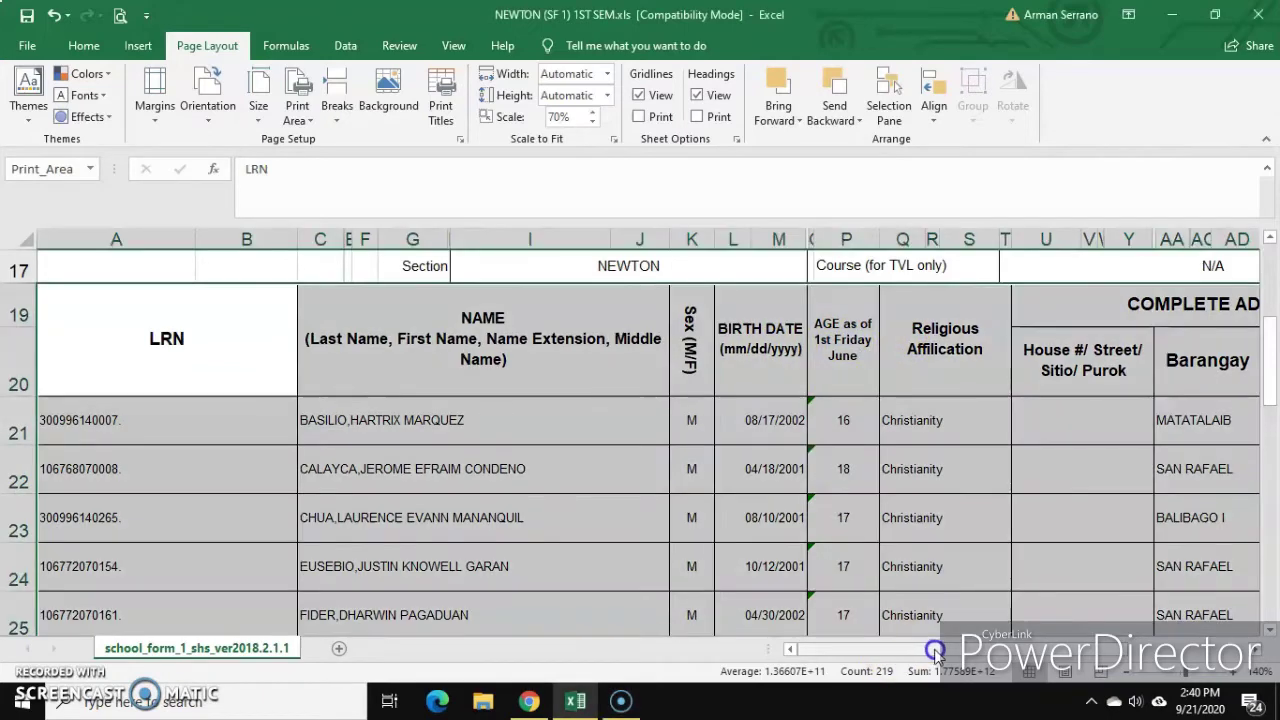
Step: Review the School Form 1 column headings across the spreadsheet, from LRN through Remarks
{"action": "left_click", "coordinate": [895, 651]}
{"action": "left_click_drag", "start_coordinate": [936, 651], "coordinate": [947, 651]}
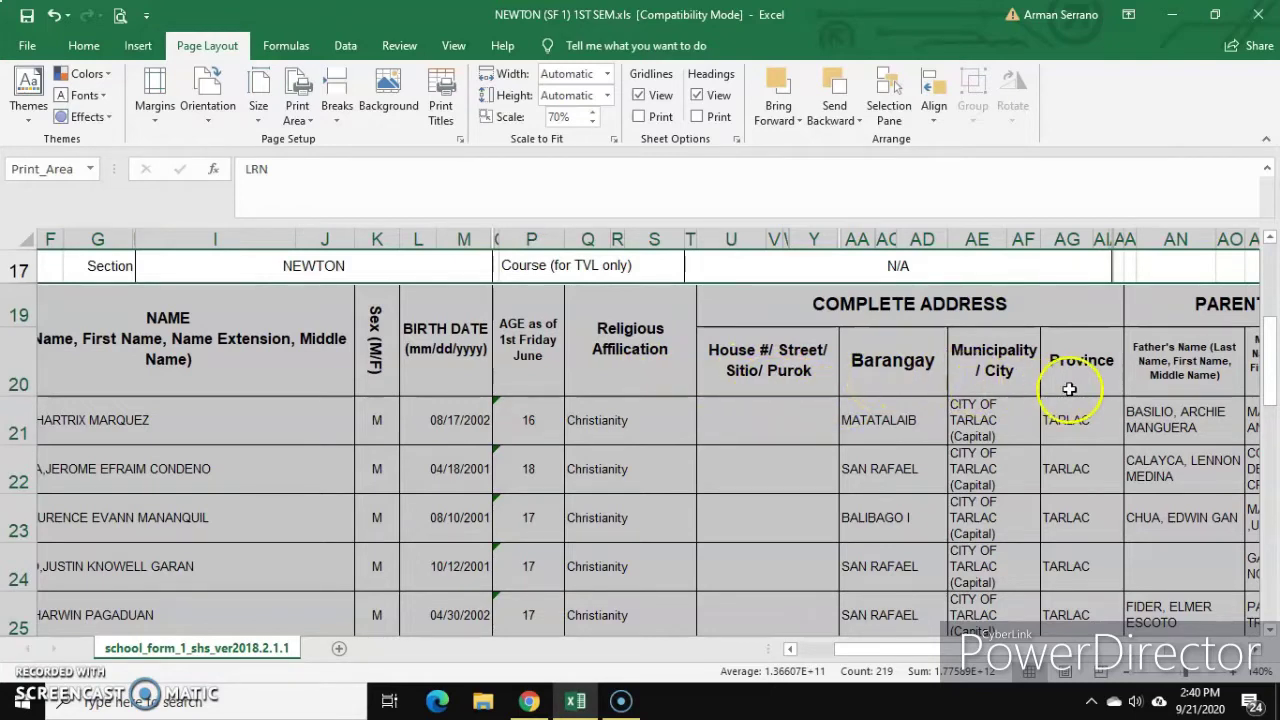
{"action": "left_click_drag", "start_coordinate": [1026, 649], "coordinate": [1074, 651]}
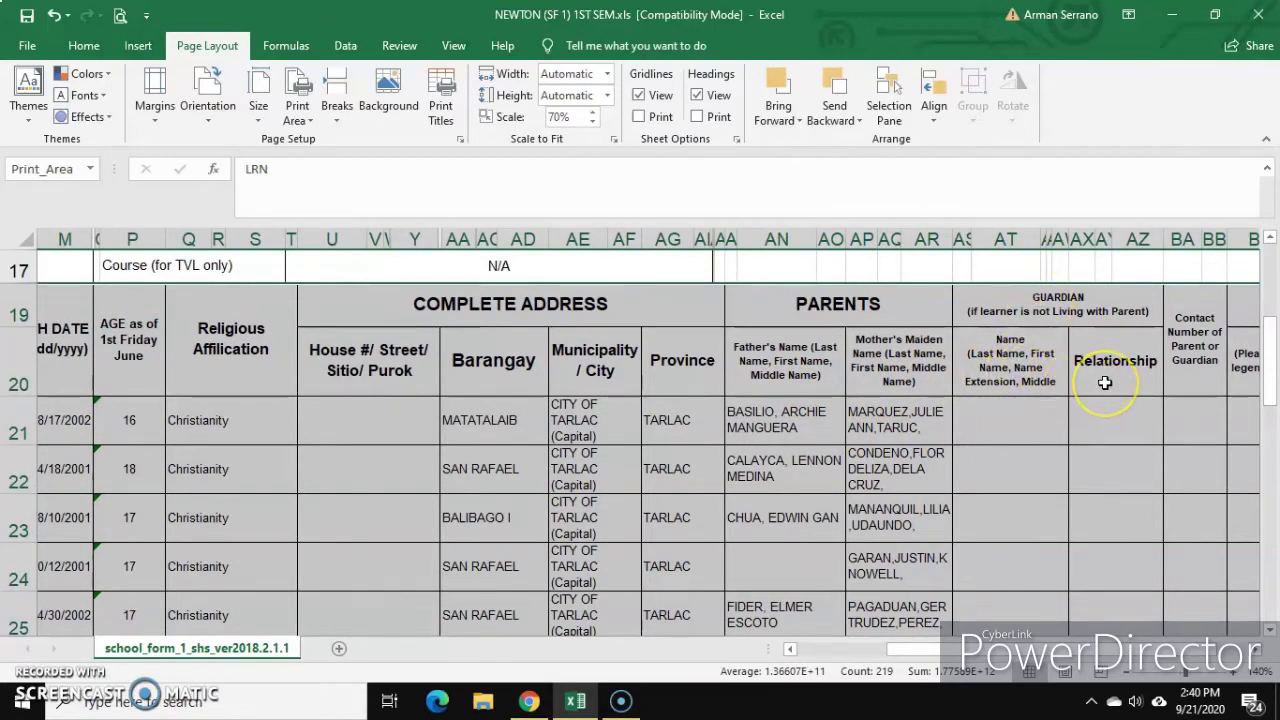
{"action": "left_click_drag", "start_coordinate": [1008, 648], "coordinate": [1048, 645]}
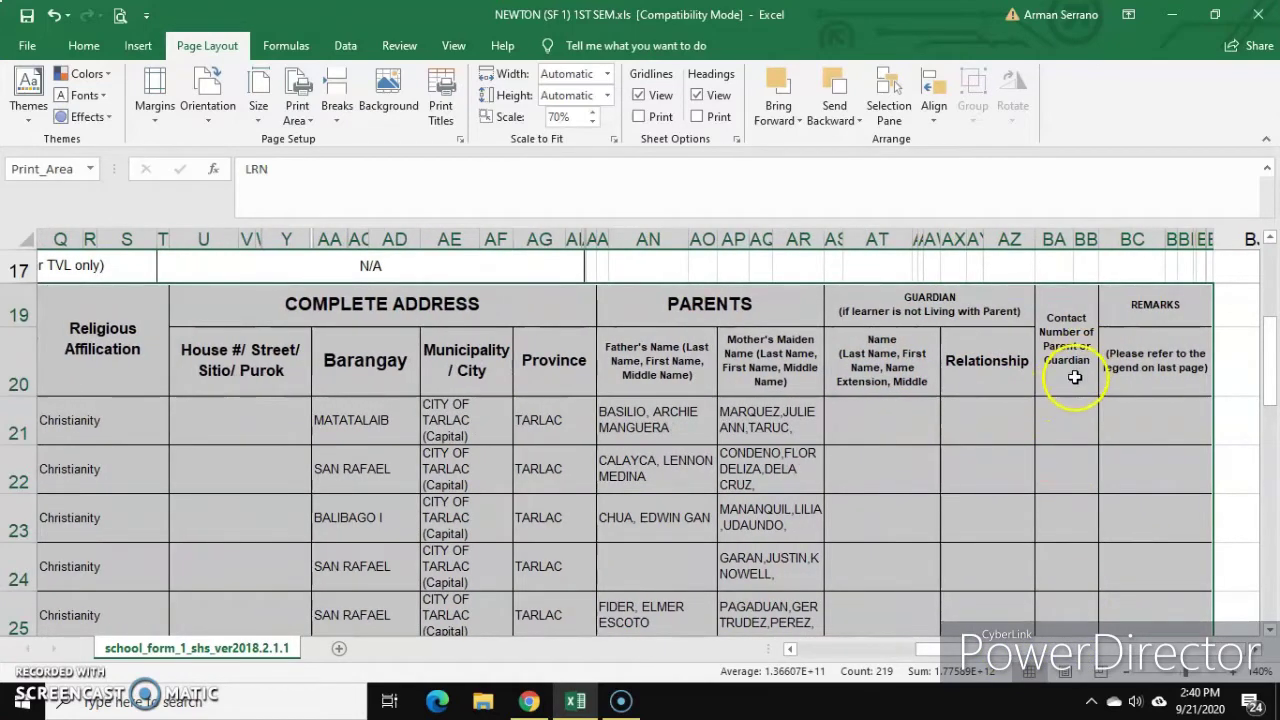
{"action": "left_click_drag", "start_coordinate": [1040, 649], "coordinate": [928, 655]}
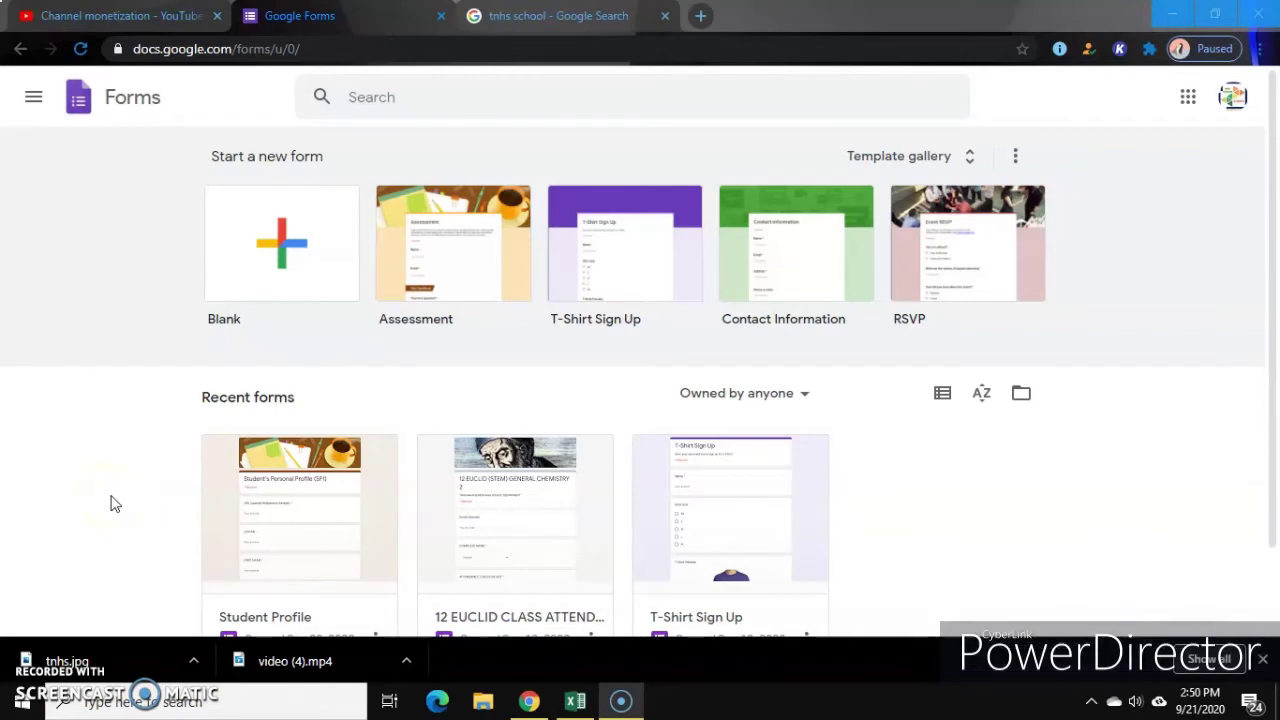
Step: Create a blank Google Form and title it "School Form 1"
{"action": "left_click", "coordinate": [1187, 102]}
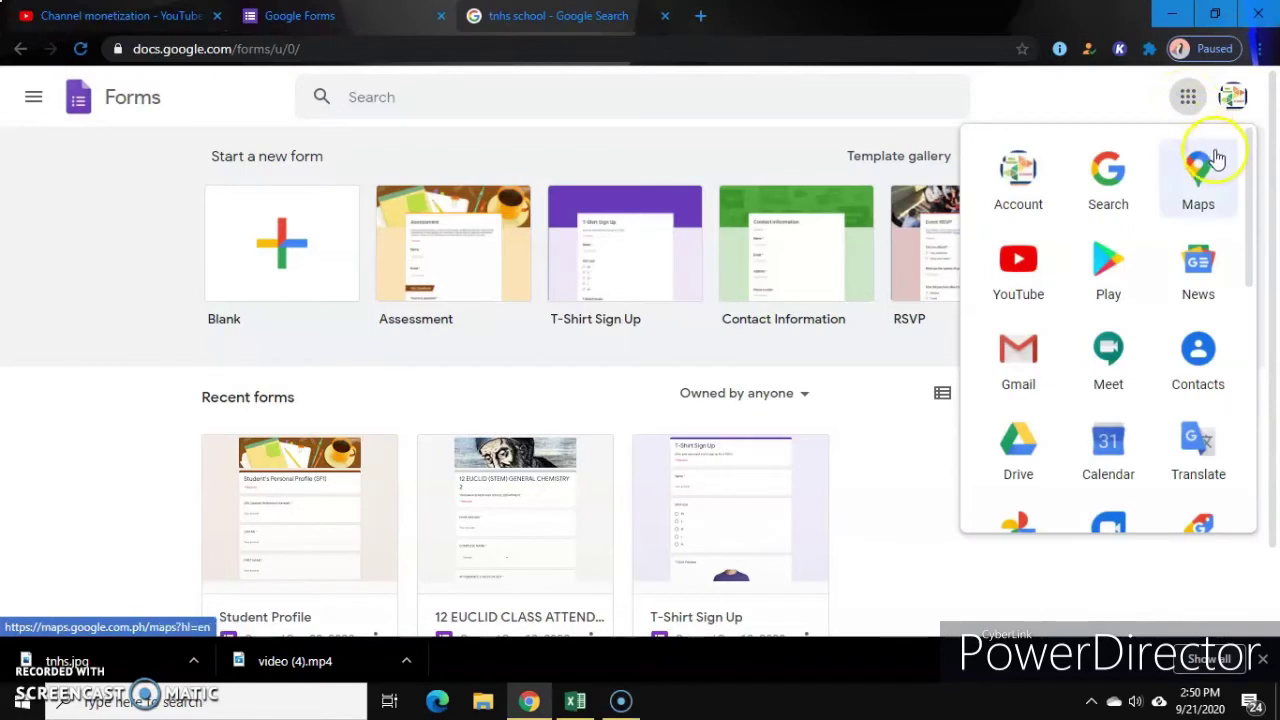
{"action": "left_click_drag", "start_coordinate": [1248, 185], "coordinate": [1272, 172]}
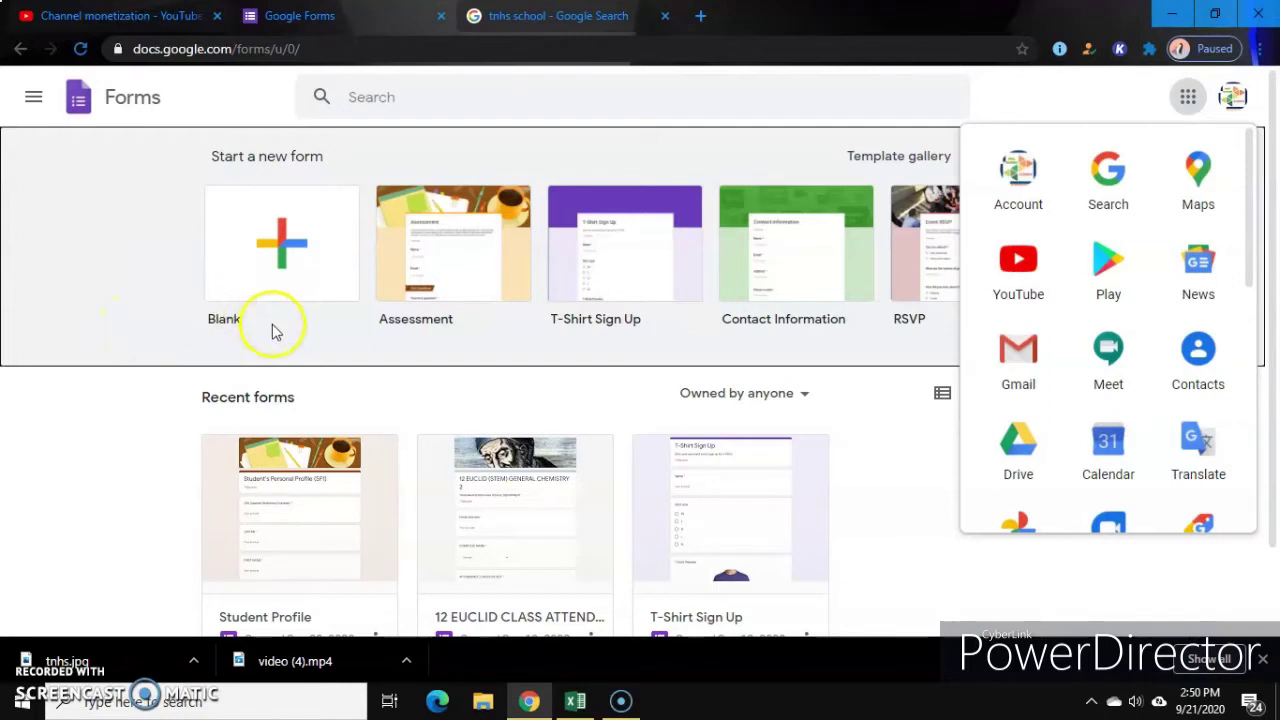
{"action": "left_click", "coordinate": [287, 233]}
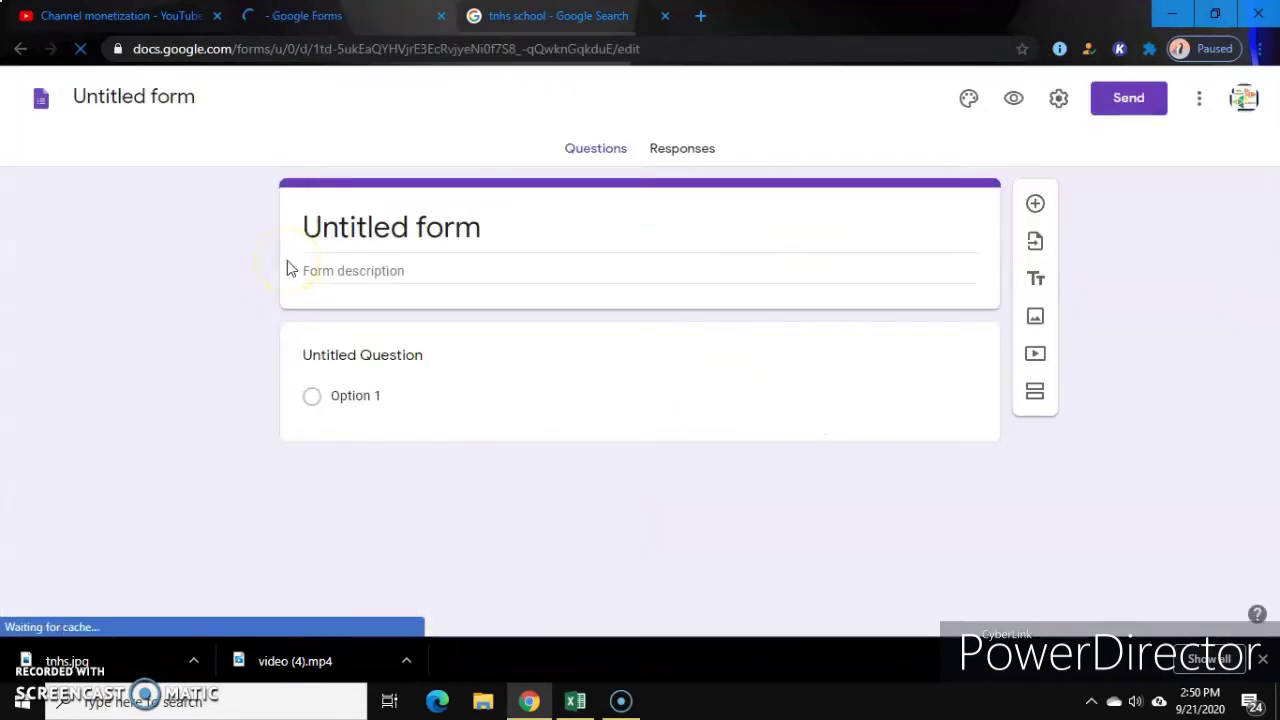
{"action": "left_click", "coordinate": [489, 229]}
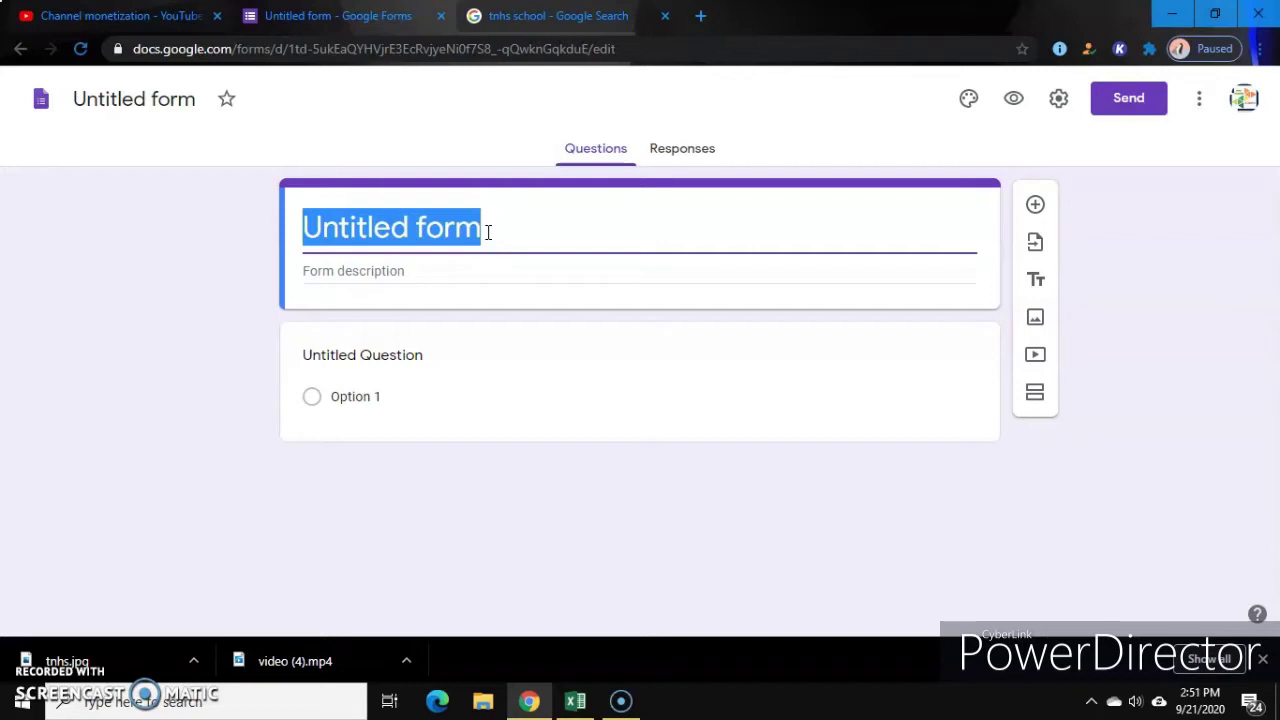
{"action": "type", "text": "Scho"}
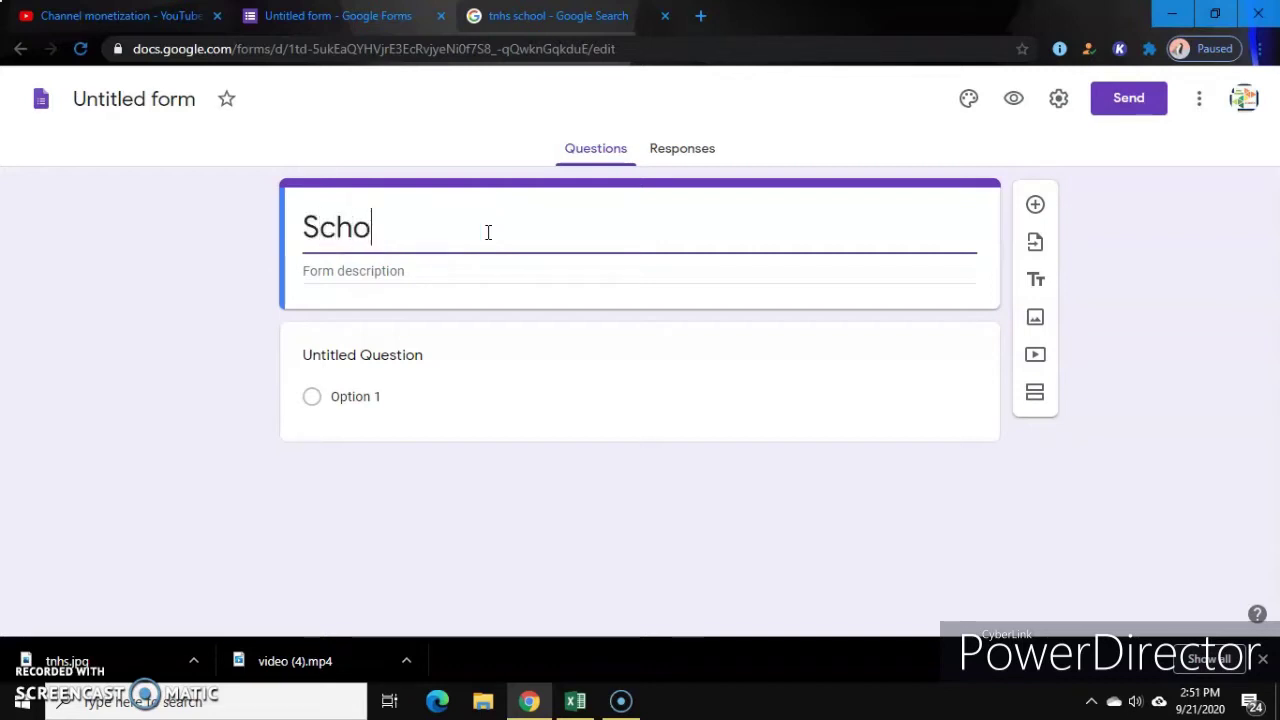
{"action": "type", "text": "ol Fo"}
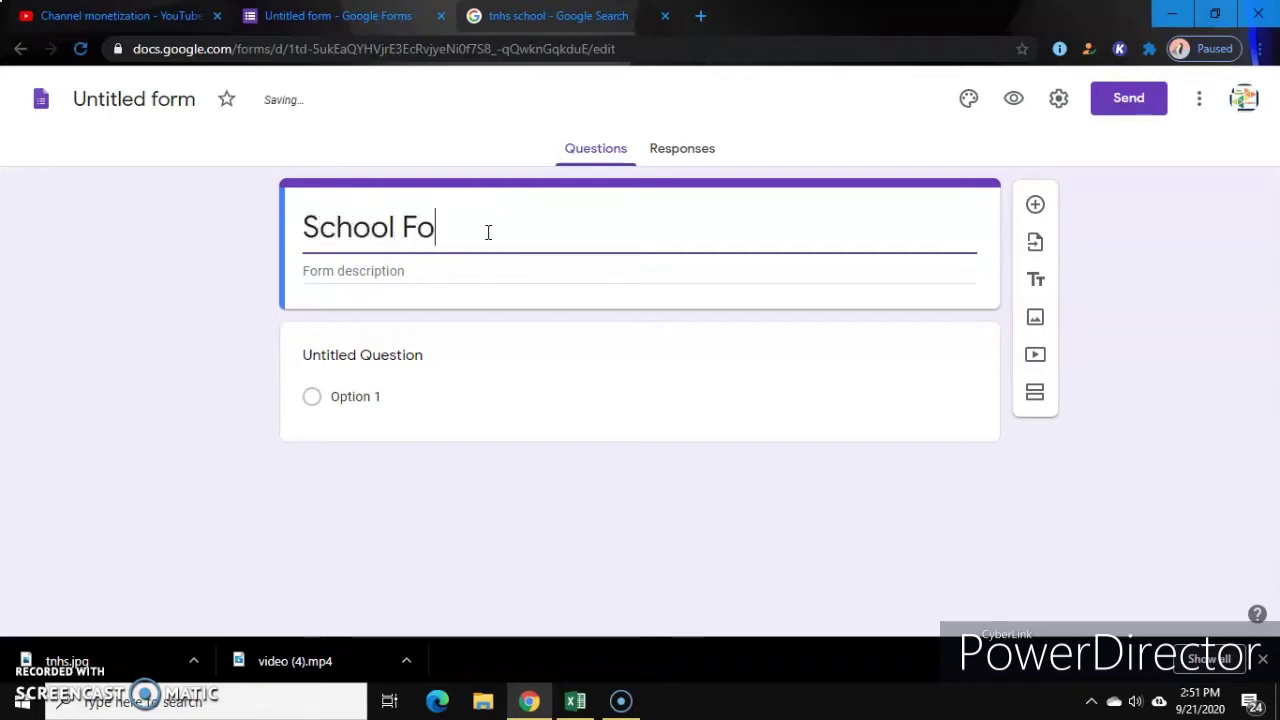
{"action": "type", "text": "rm 1"}
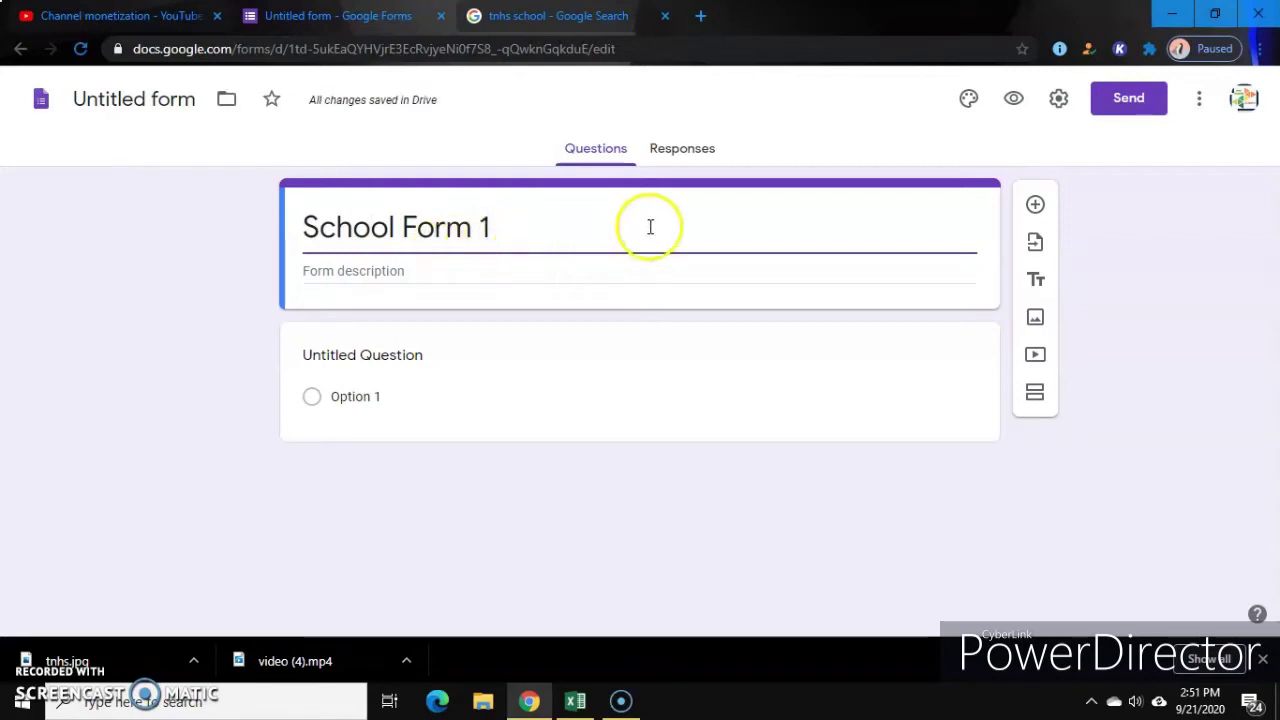
Step: Upload tnhs.jpg from the Desktop as the form's header image and apply its crop
{"action": "left_click", "coordinate": [968, 101]}
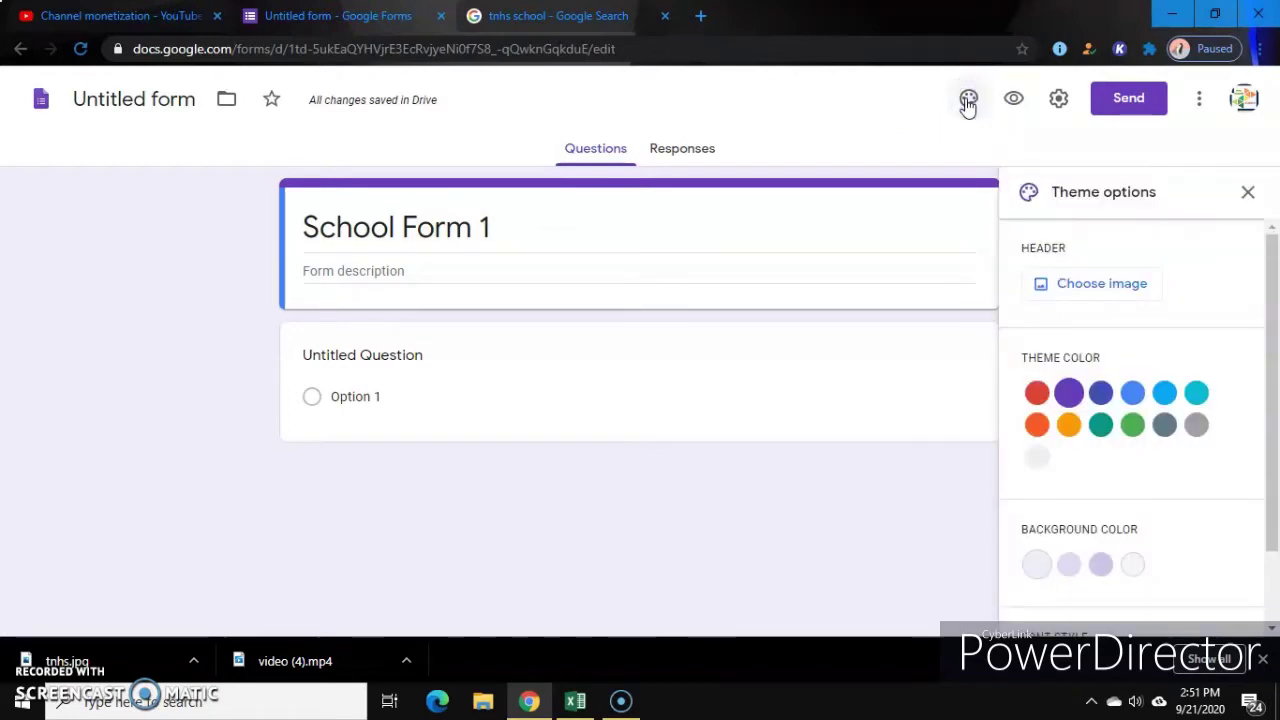
{"action": "left_click", "coordinate": [1113, 284]}
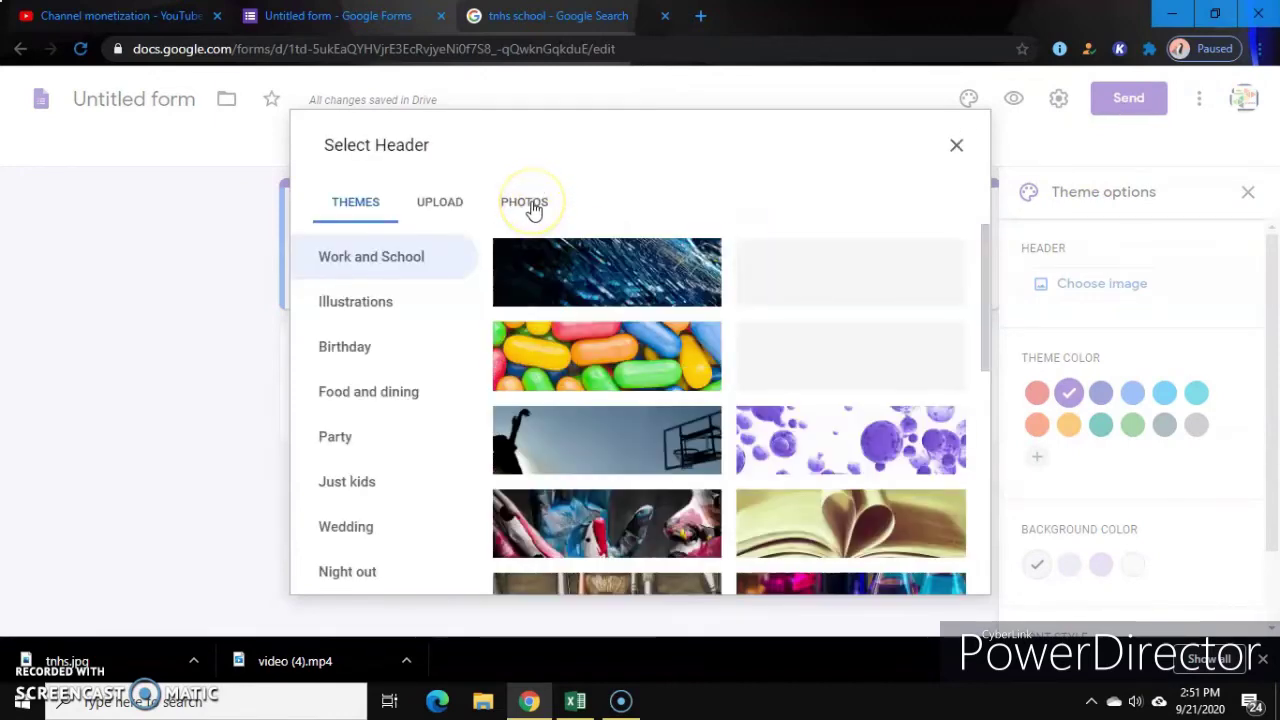
{"action": "left_click", "coordinate": [533, 206]}
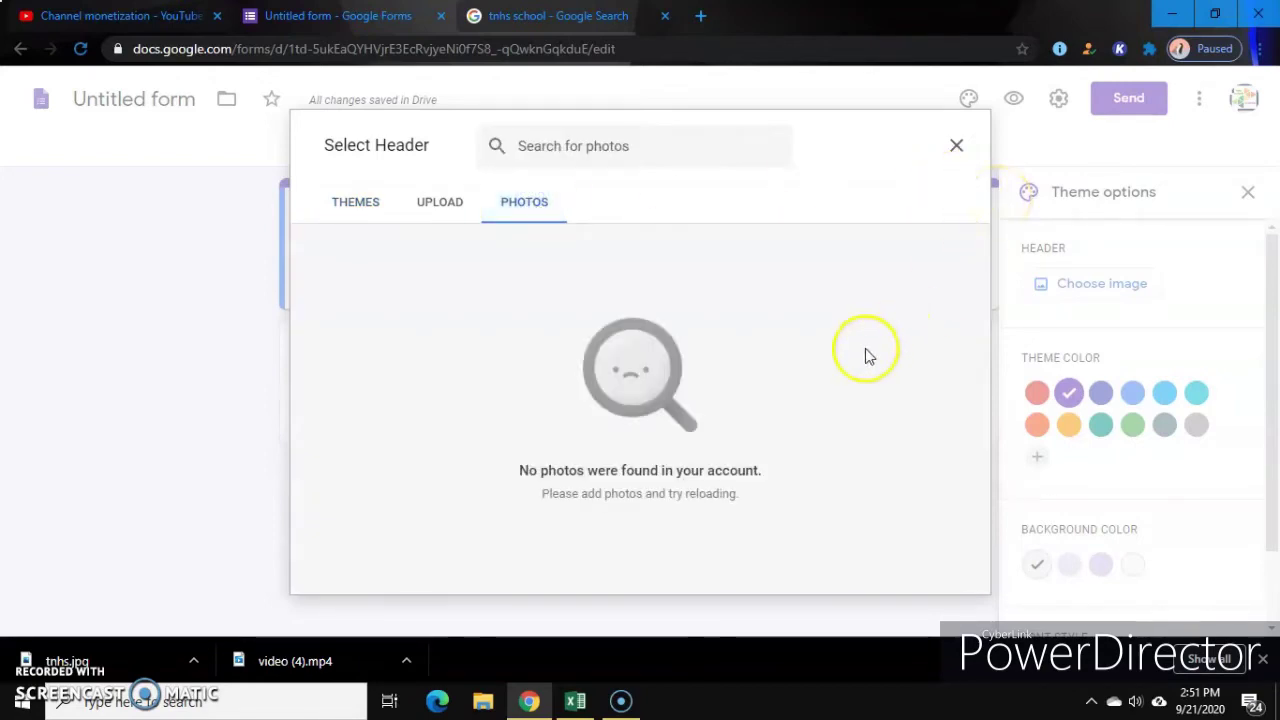
{"action": "left_click", "coordinate": [439, 208]}
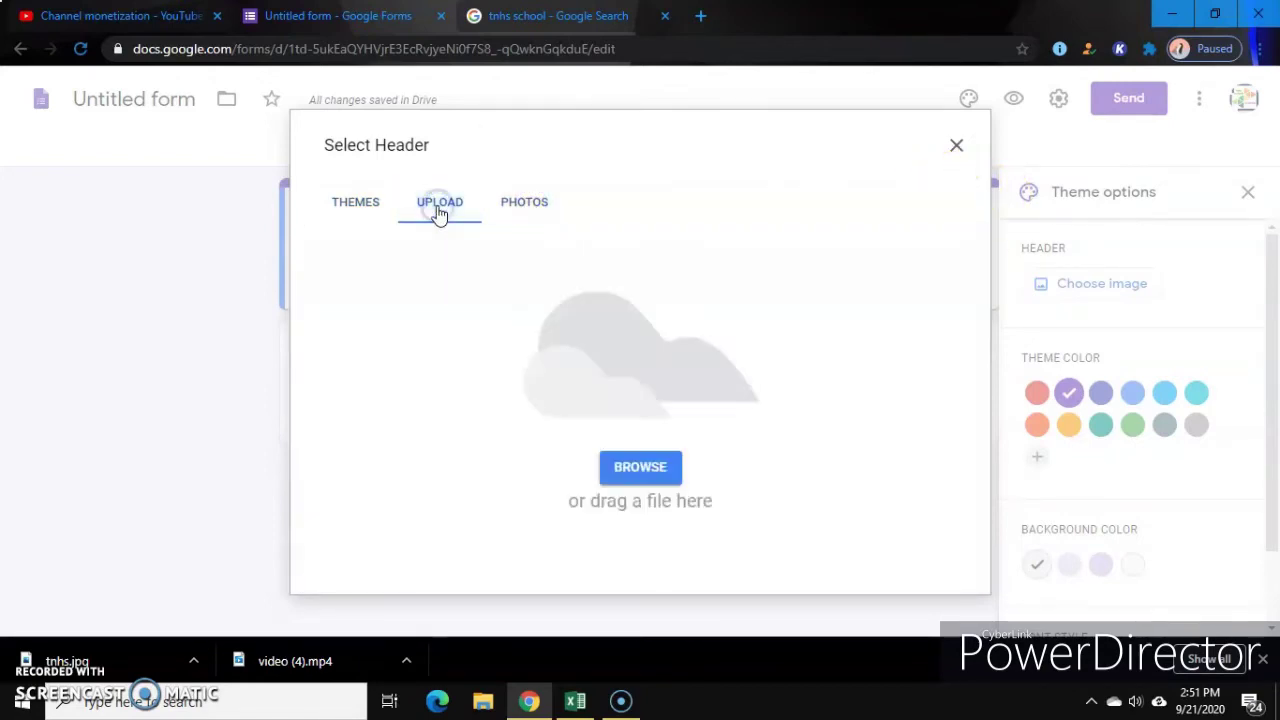
{"action": "left_click", "coordinate": [645, 472]}
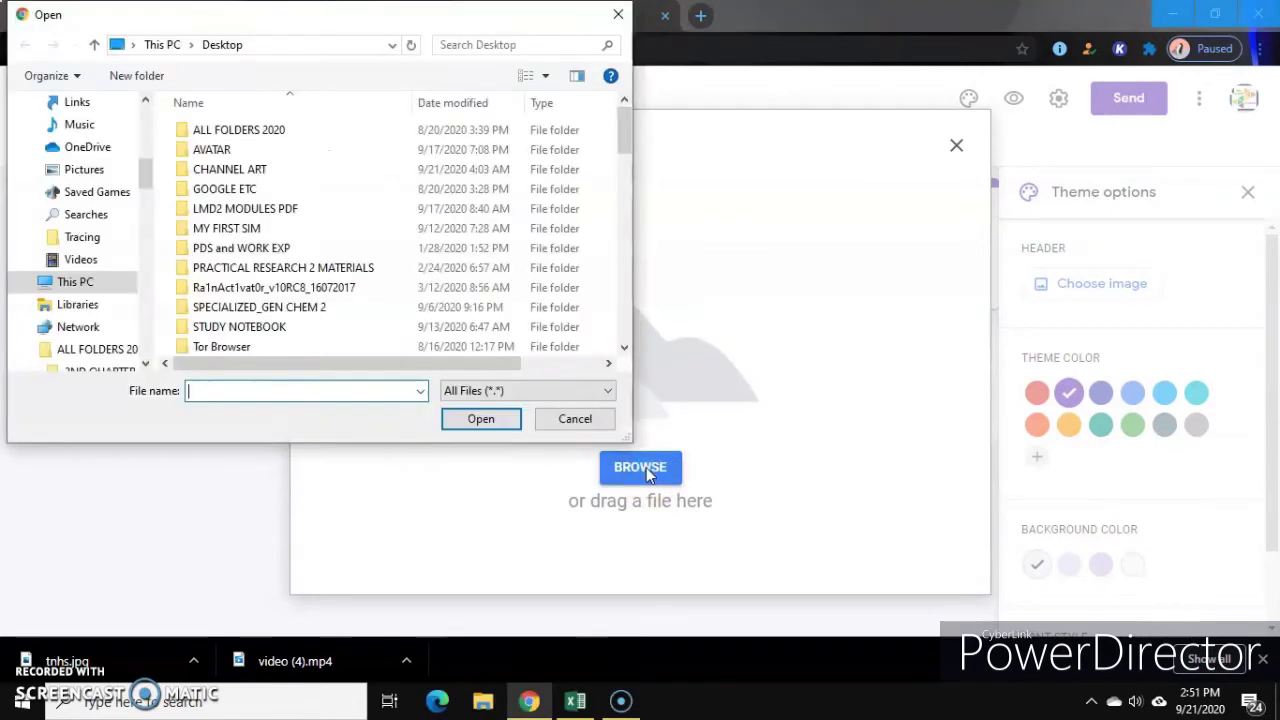
{"action": "left_click_drag", "start_coordinate": [624, 132], "coordinate": [622, 333]}
{"action": "left_click", "coordinate": [257, 287]}
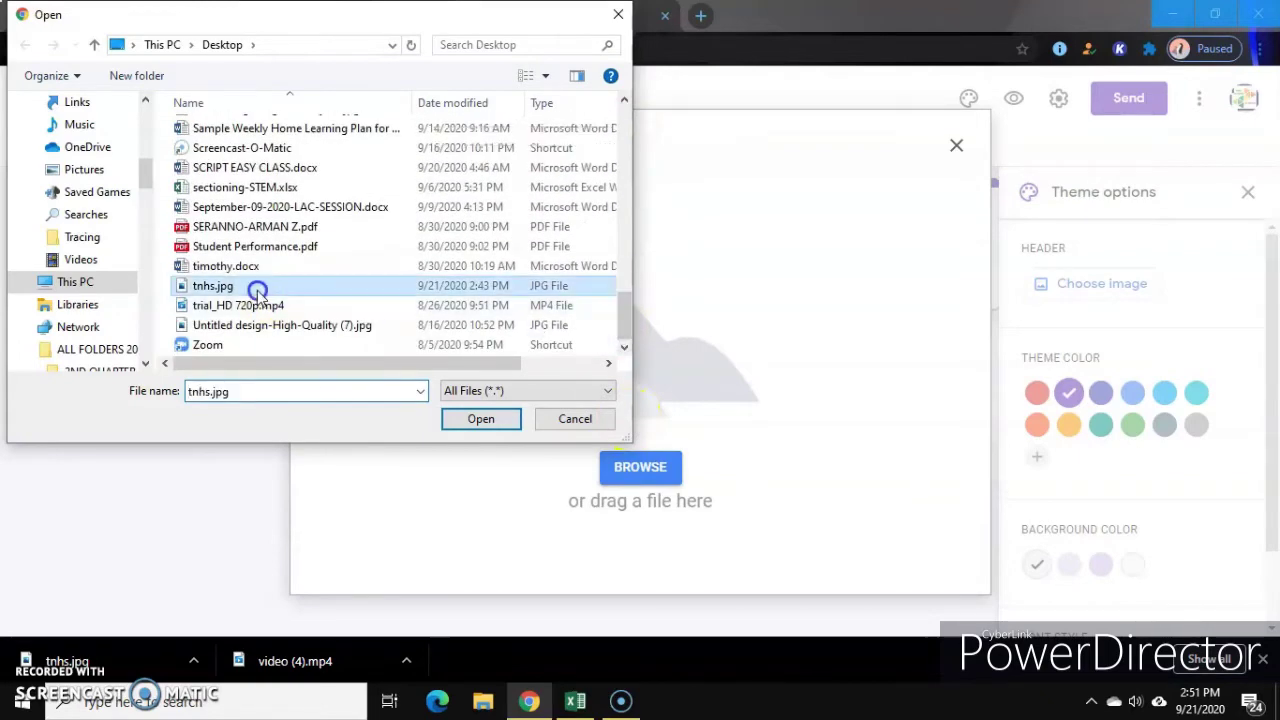
{"action": "left_click", "coordinate": [470, 420]}
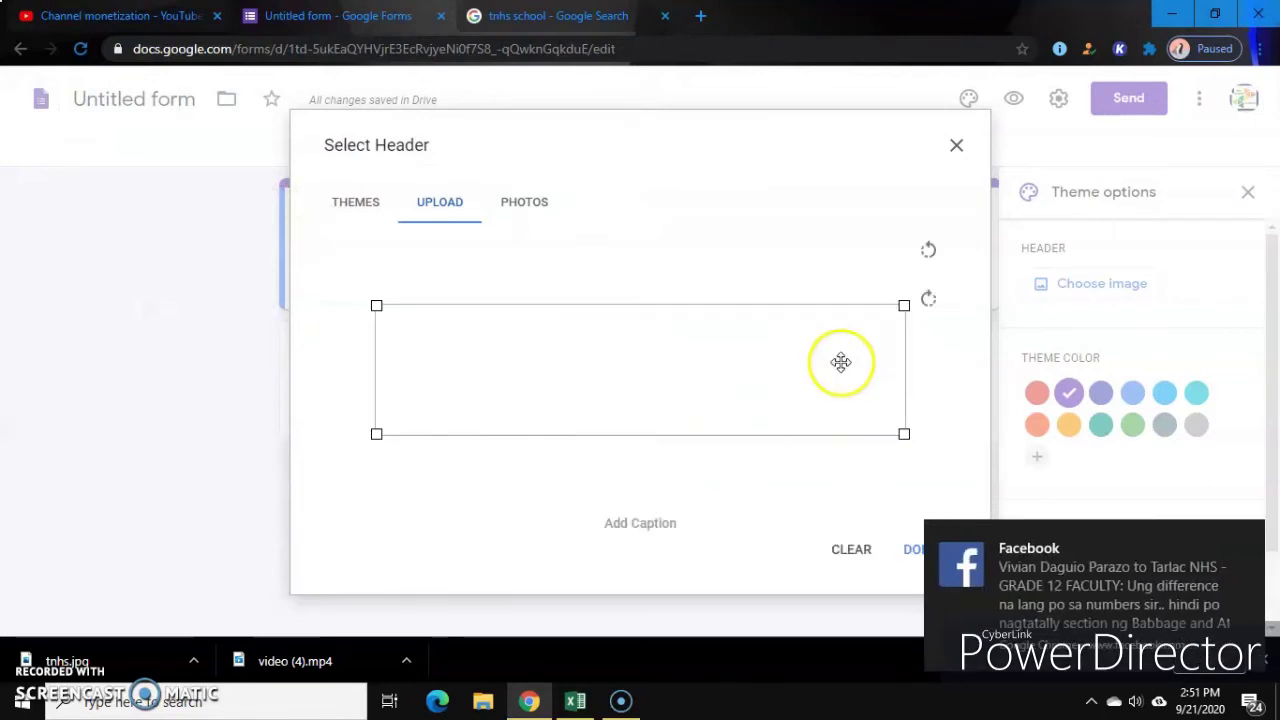
{"action": "left_click_drag", "start_coordinate": [783, 367], "coordinate": [783, 366]}
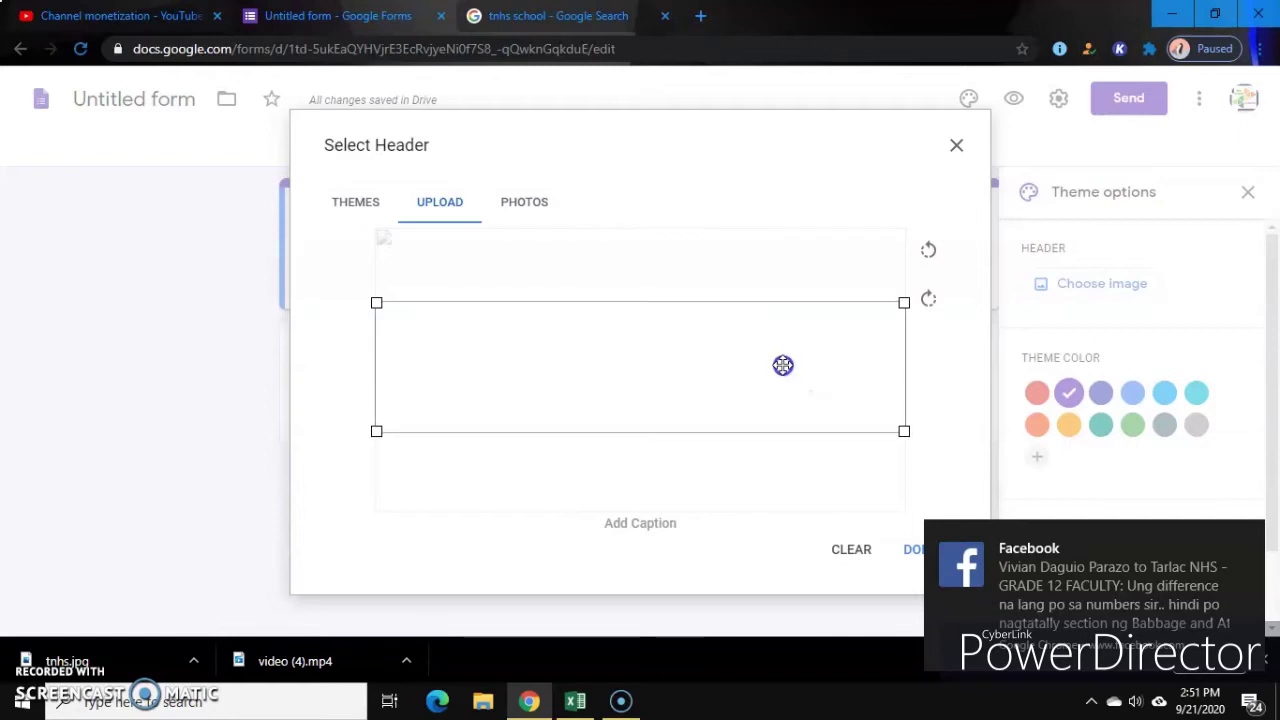
{"action": "left_click", "coordinate": [922, 553]}
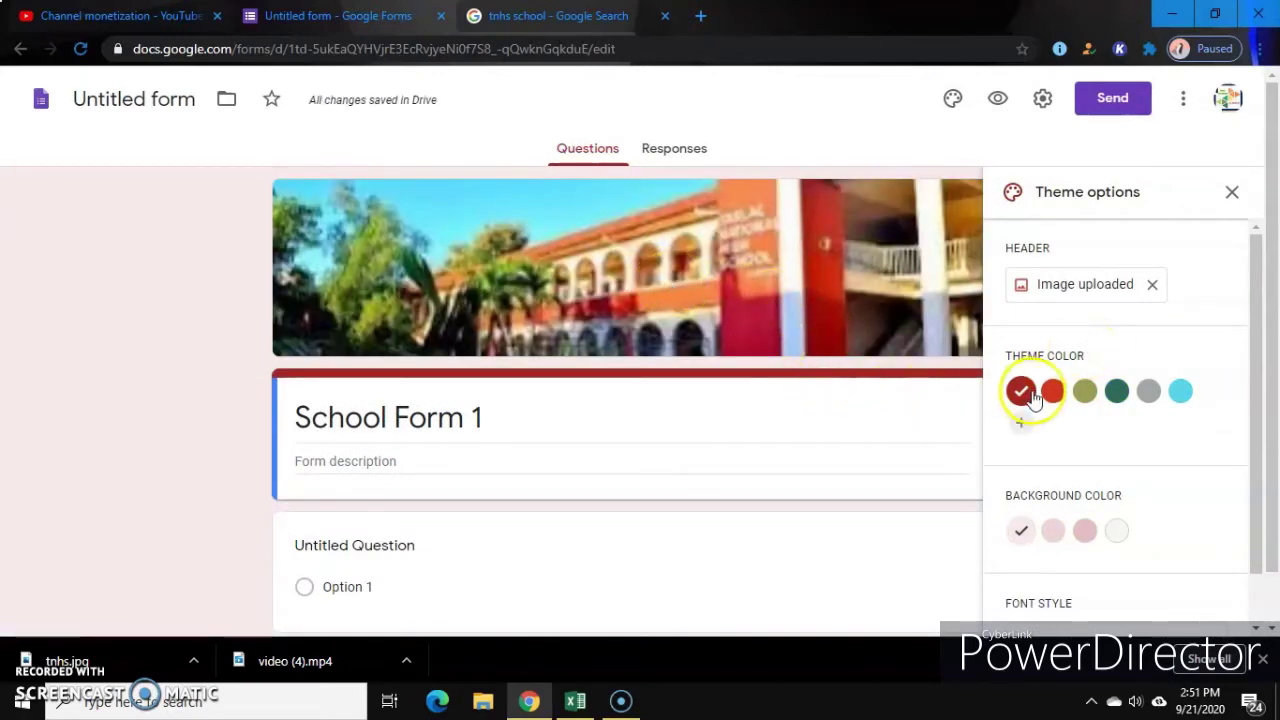
Step: Set the first question's text to "LearnersReference Number (LRN)"
{"action": "left_click", "coordinate": [1257, 283]}
{"action": "left_click_drag", "start_coordinate": [1257, 283], "coordinate": [1246, 334]}
{"action": "left_click_drag", "start_coordinate": [1270, 385], "coordinate": [1268, 485]}
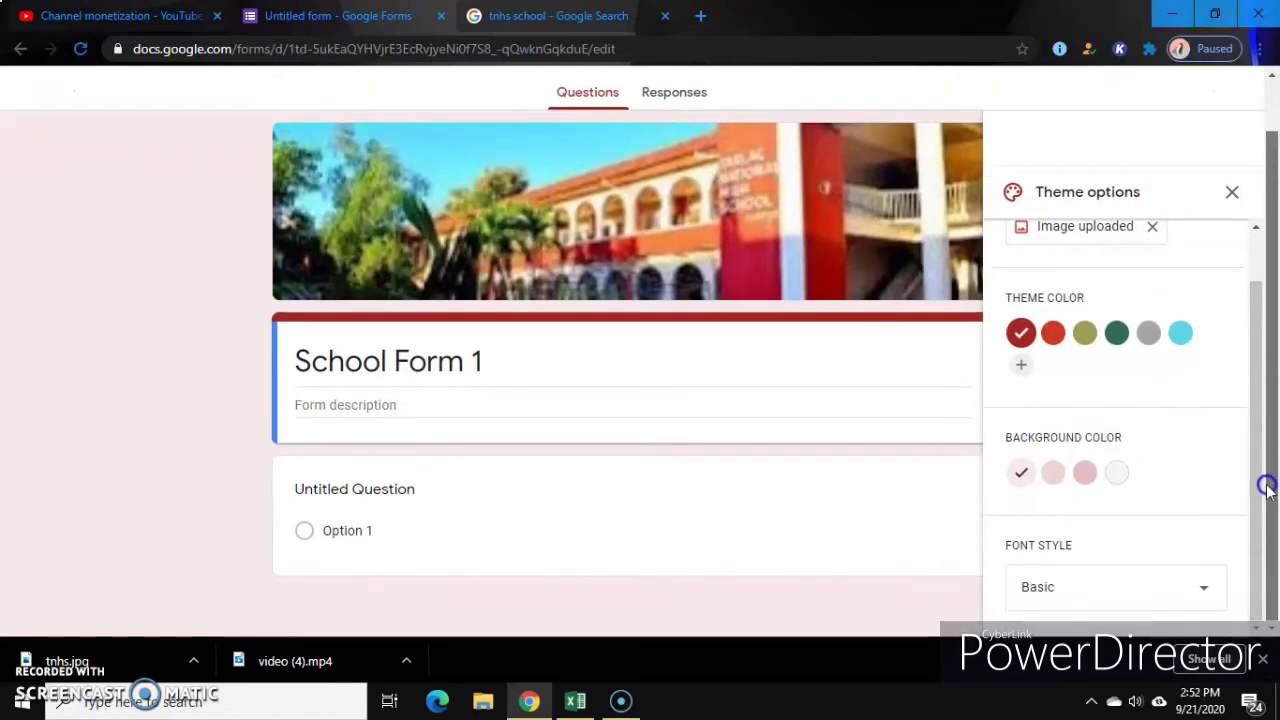
{"action": "left_click", "coordinate": [420, 490]}
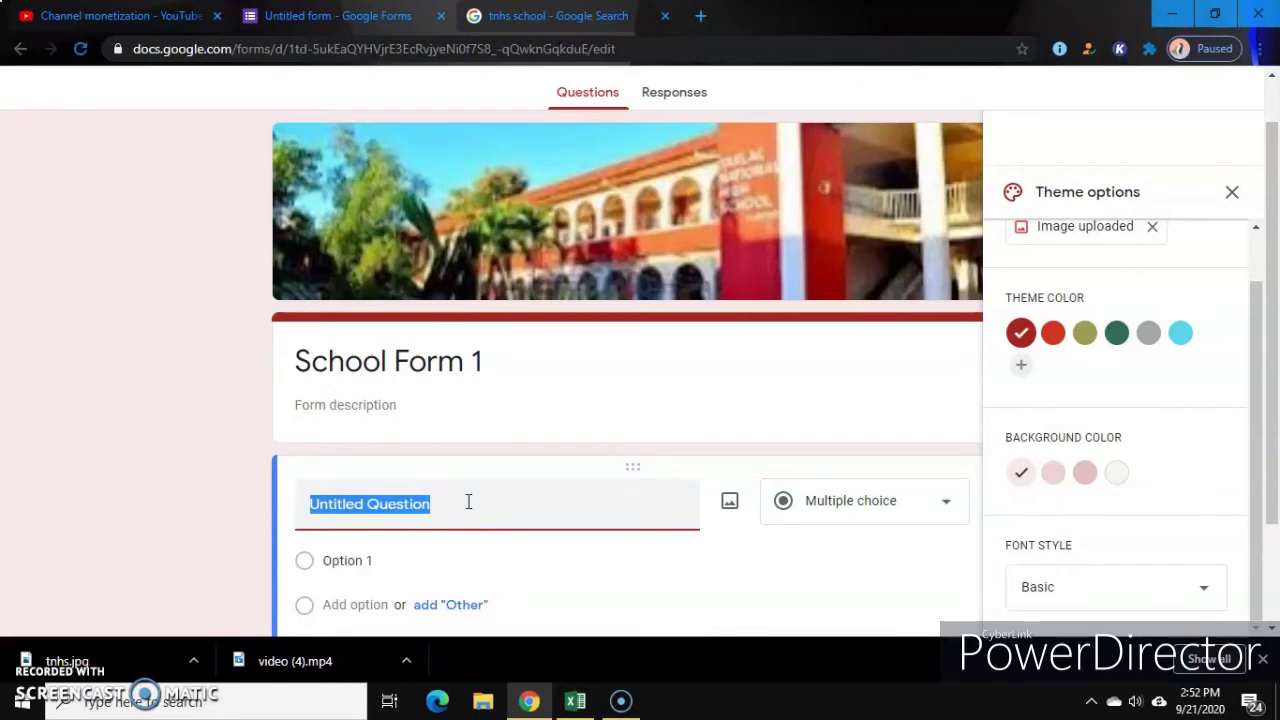
{"action": "type", "text": "LR"}
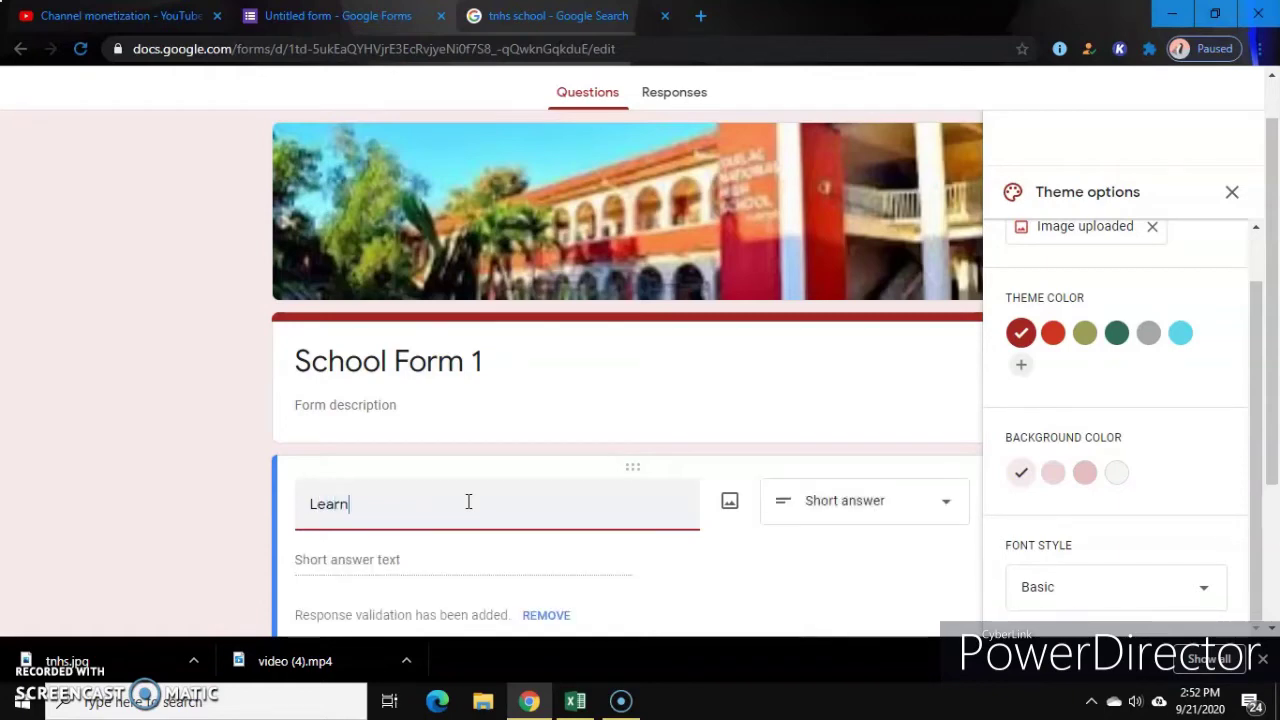
{"action": "type", "text": "Reference Number"}
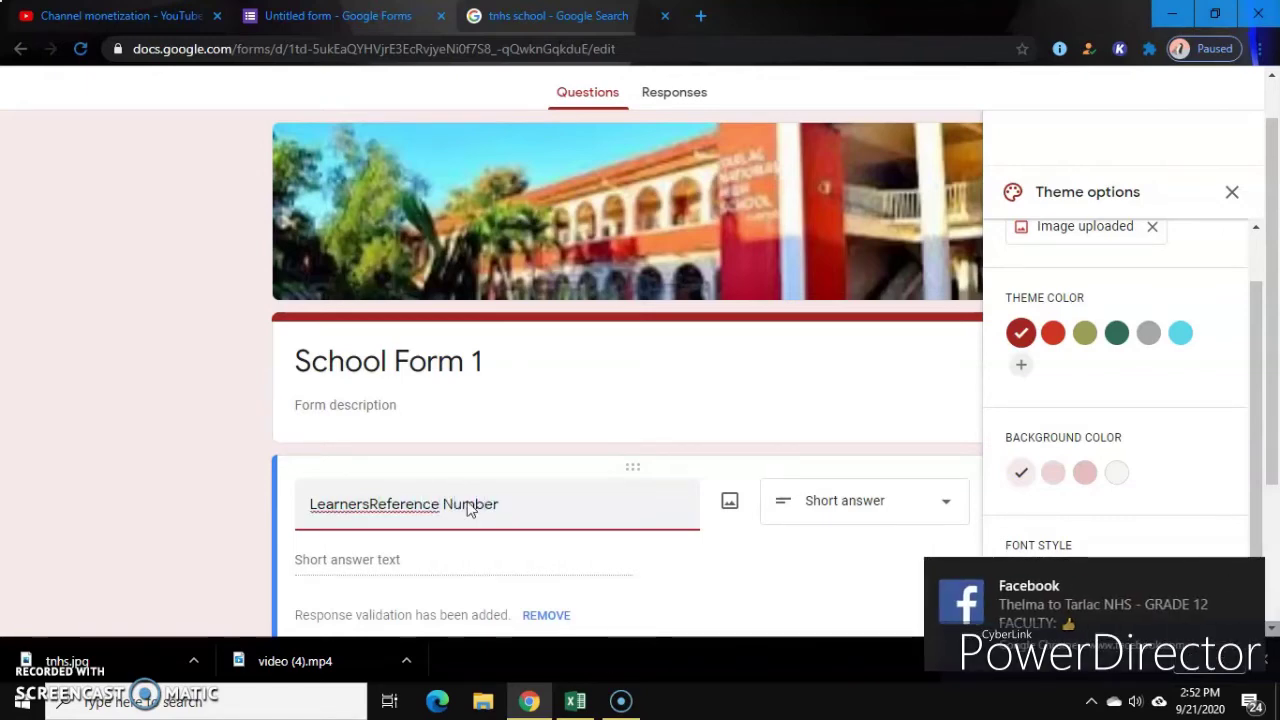
{"action": "type", "text": " (LR"}
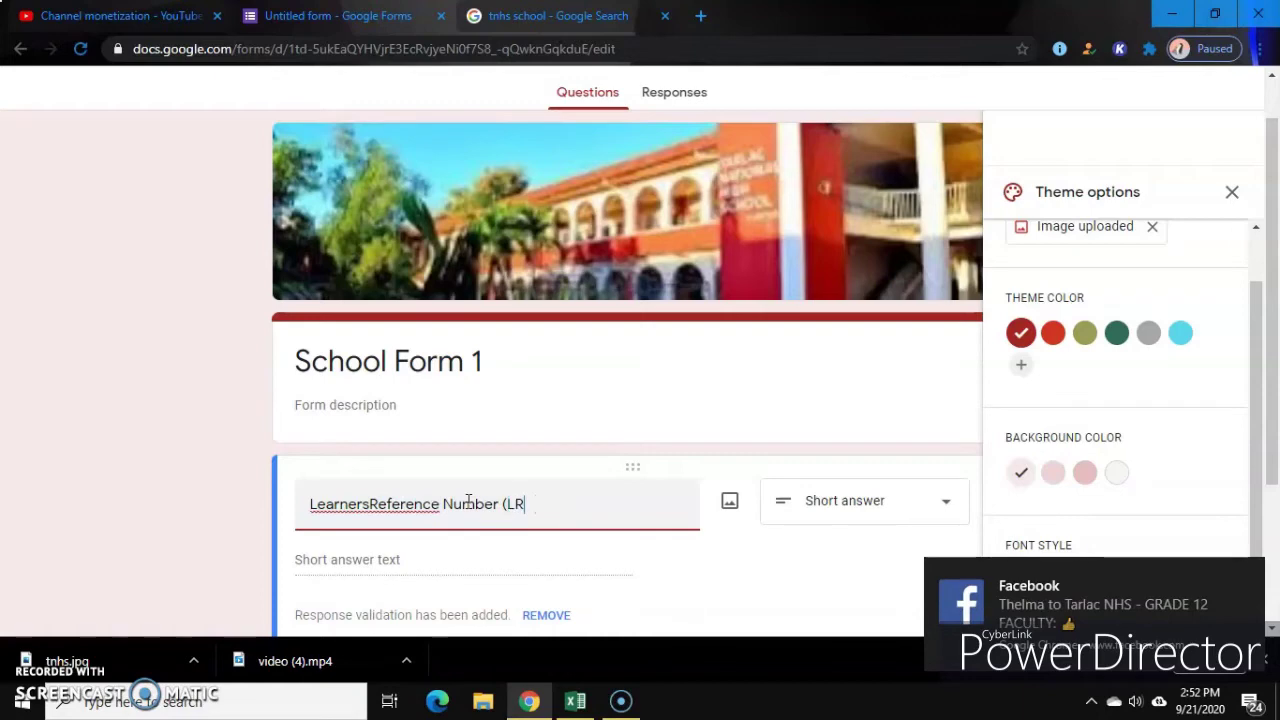
{"action": "type", "text": "N"}
{"action": "left_click", "coordinate": [1277, 343]}
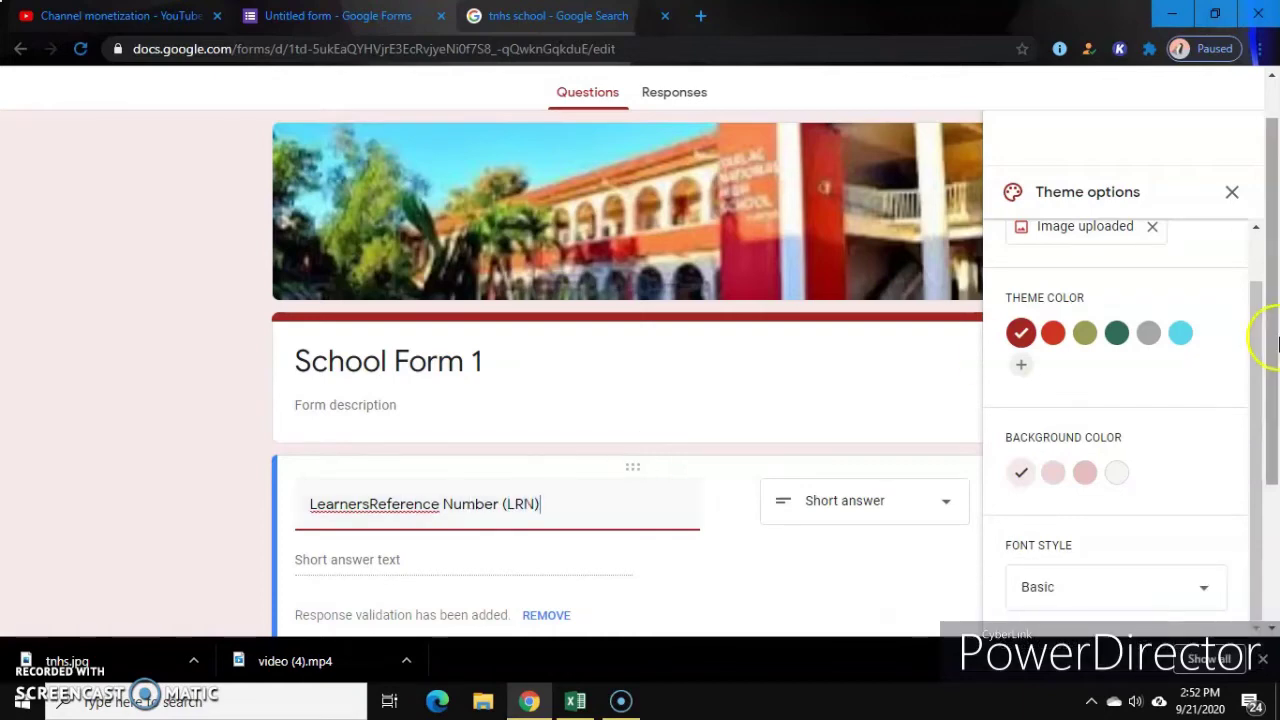
{"action": "scroll", "coordinate": [1271, 337], "scroll_direction": "down", "scroll_amount": 2}
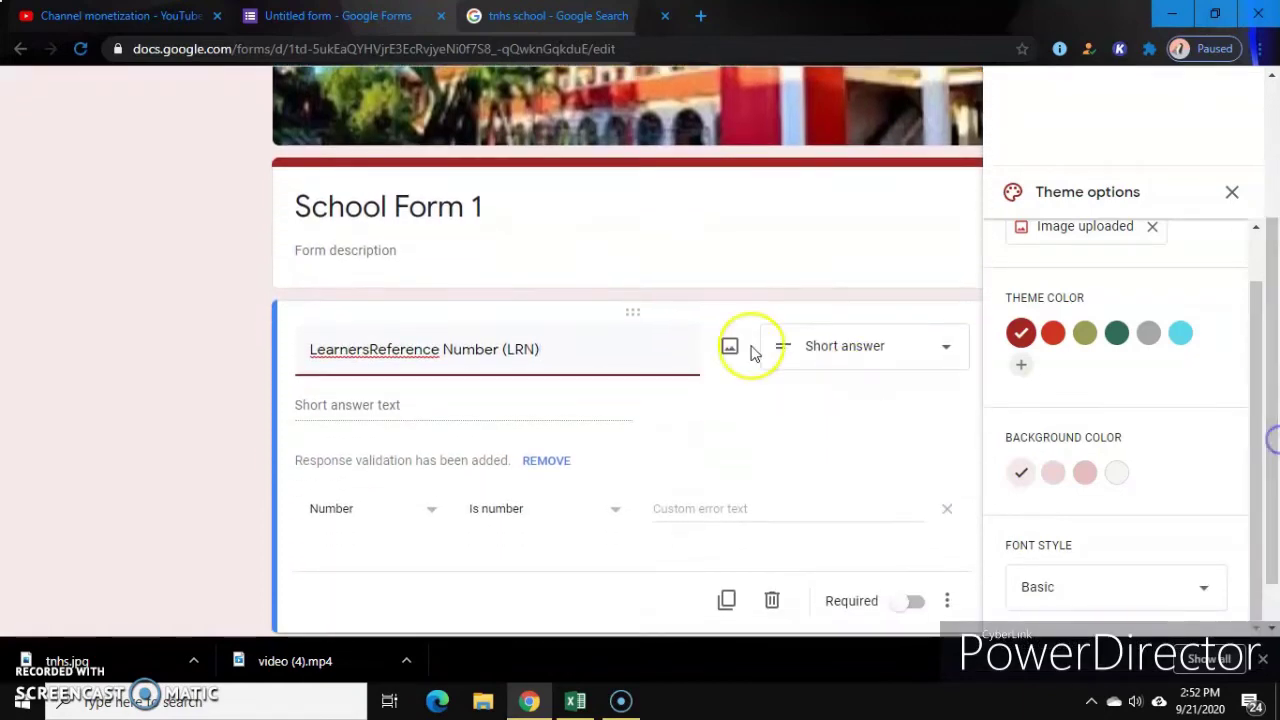
Step: In the form's general settings, enable collecting email addresses, editing after submission, and seeing summary charts and text responses
{"action": "scroll", "coordinate": [1275, 352], "scroll_direction": "up", "scroll_amount": 3}
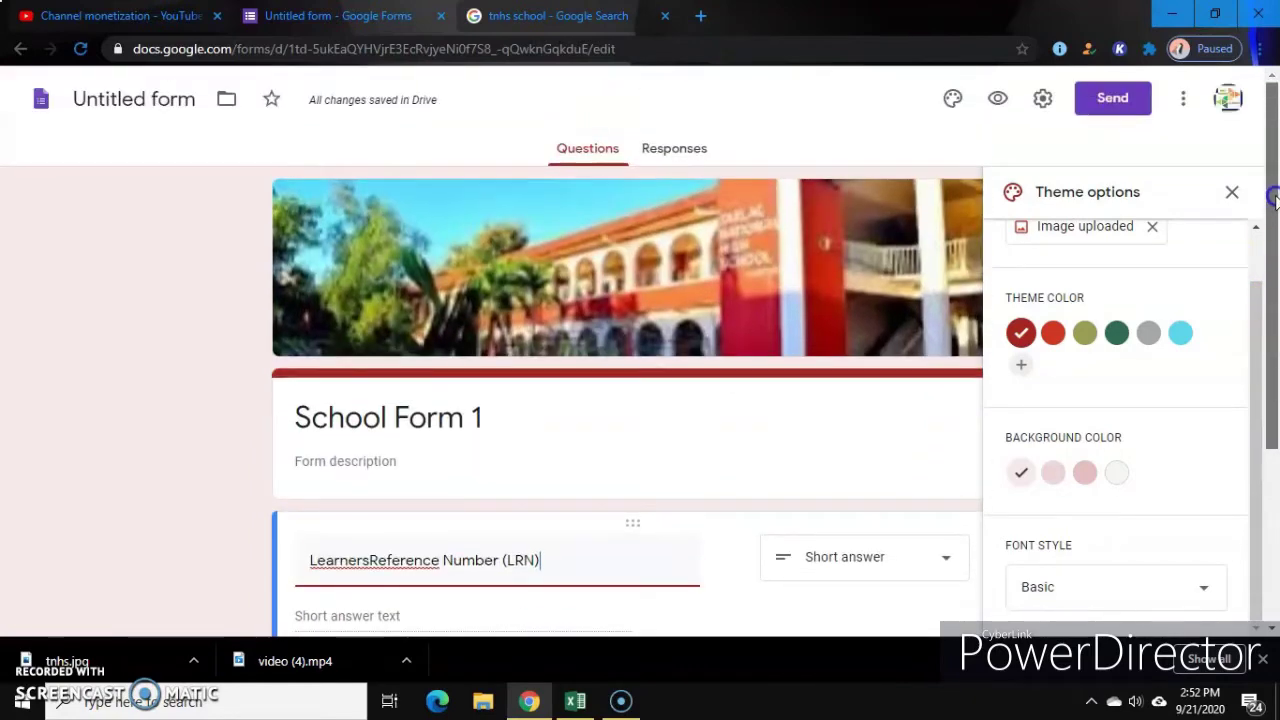
{"action": "left_click", "coordinate": [1043, 99]}
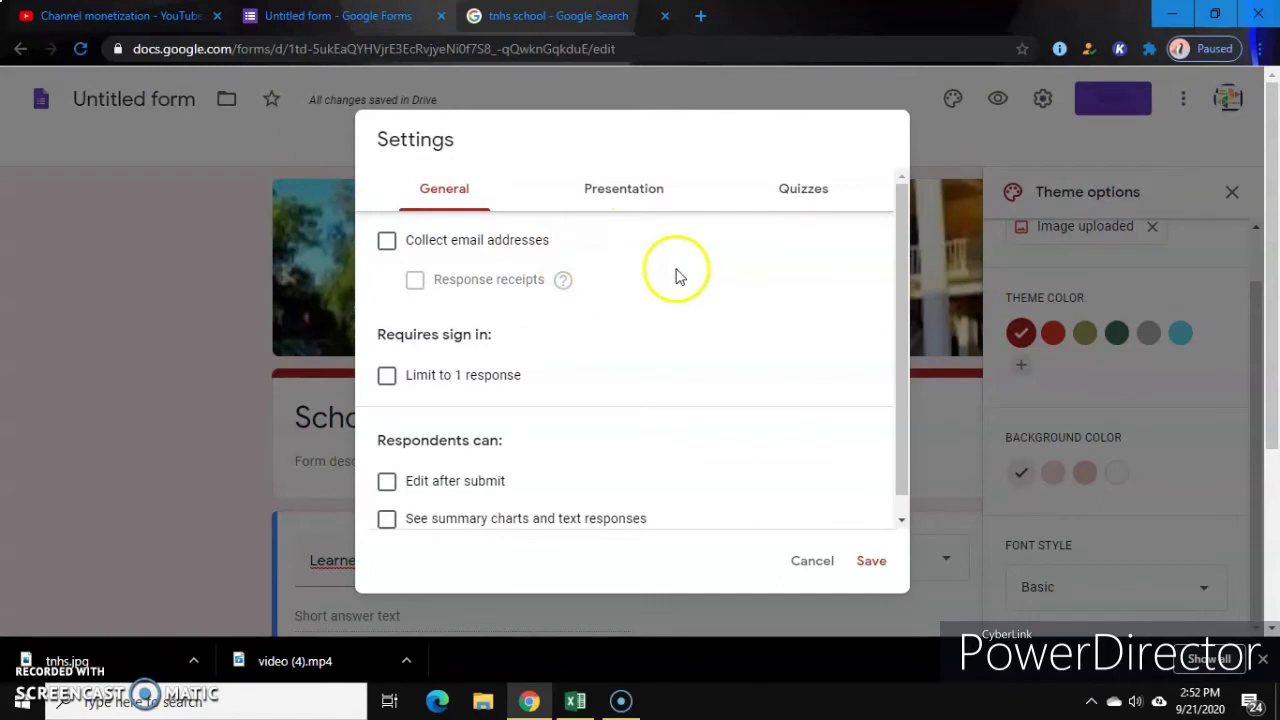
{"action": "left_click", "coordinate": [388, 241]}
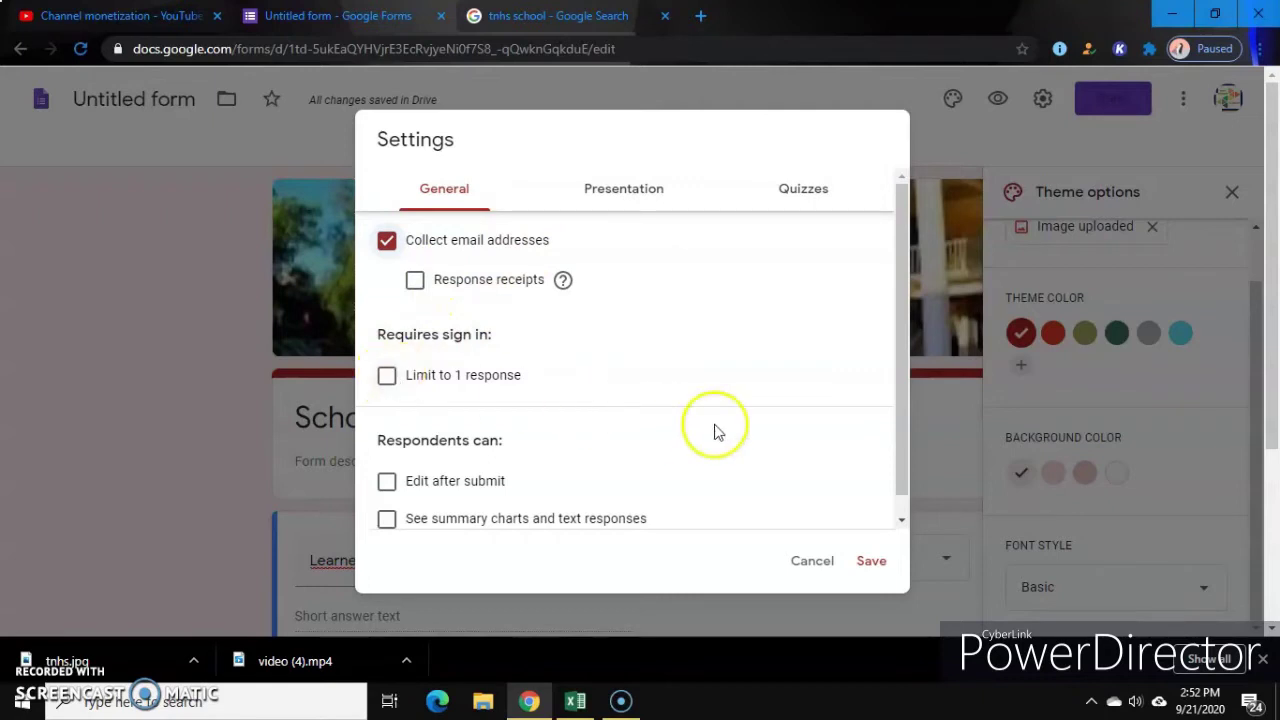
{"action": "left_click_drag", "start_coordinate": [896, 420], "coordinate": [902, 465]}
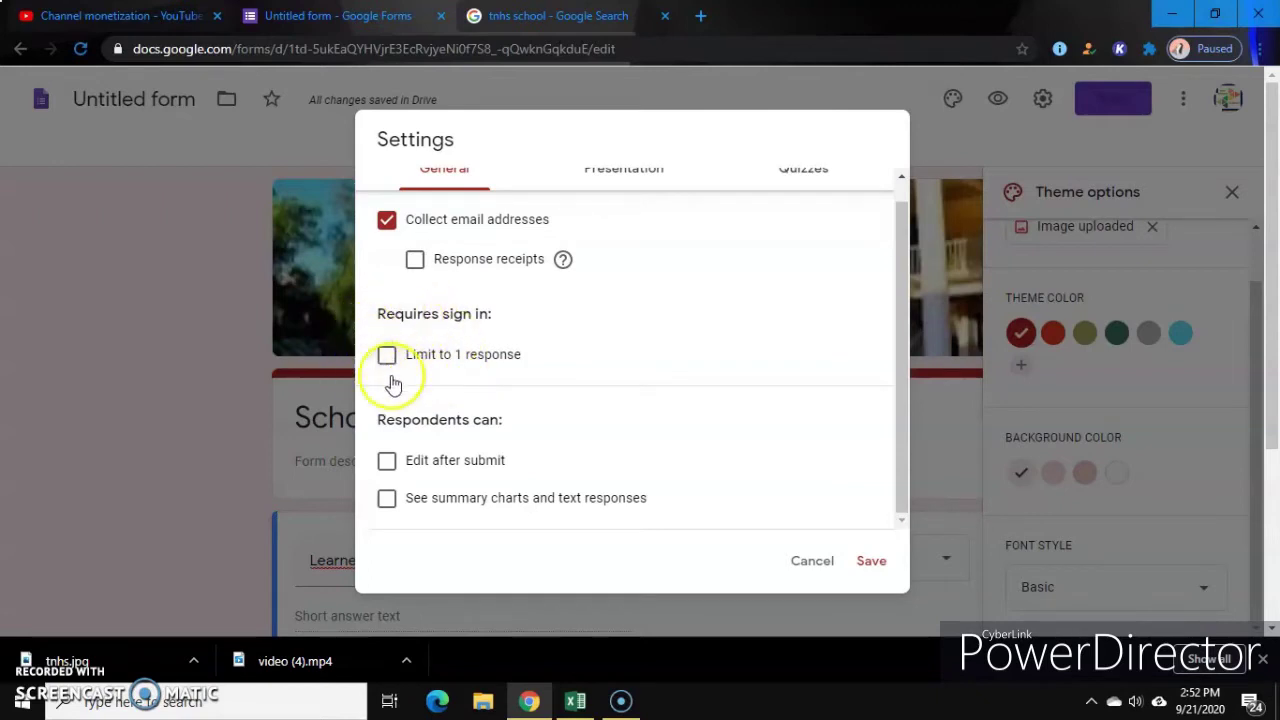
{"action": "left_click", "coordinate": [387, 466]}
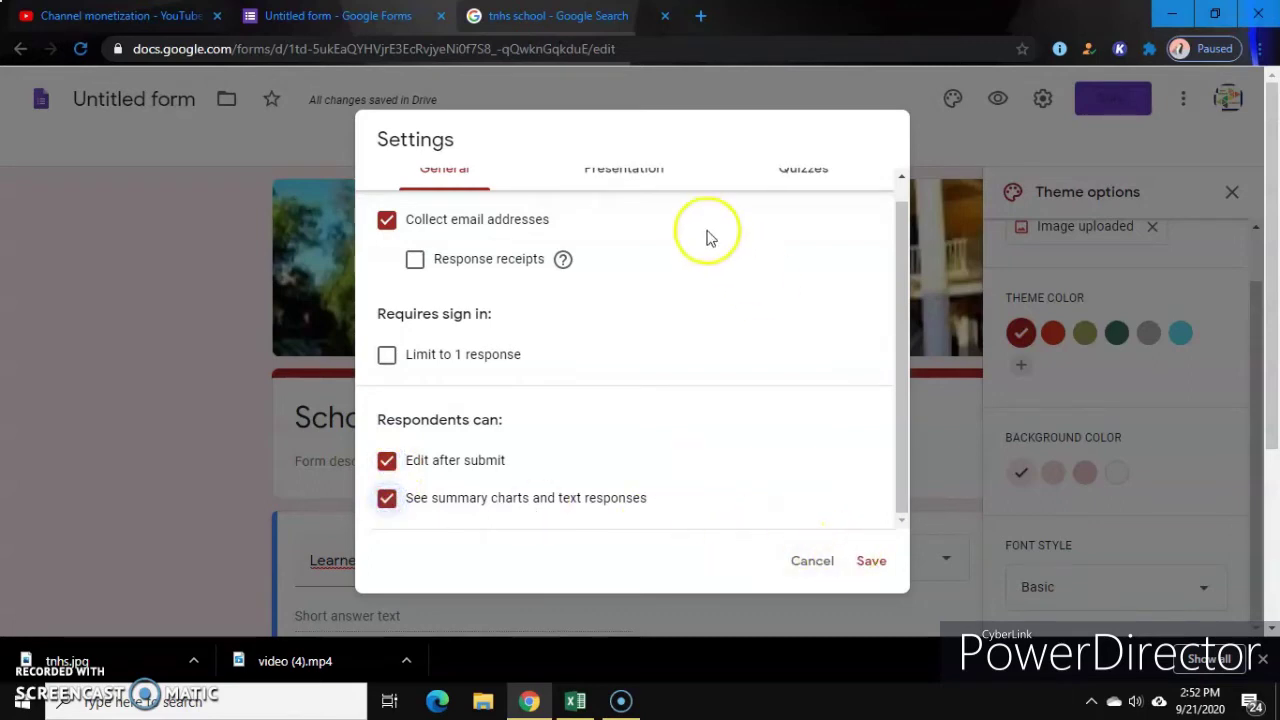
Step: Set the form's confirmation message to "Thank you!" in the presentation settings
{"action": "scroll", "coordinate": [900, 250], "scroll_direction": "up", "scroll_amount": 1}
{"action": "left_click", "coordinate": [648, 199]}
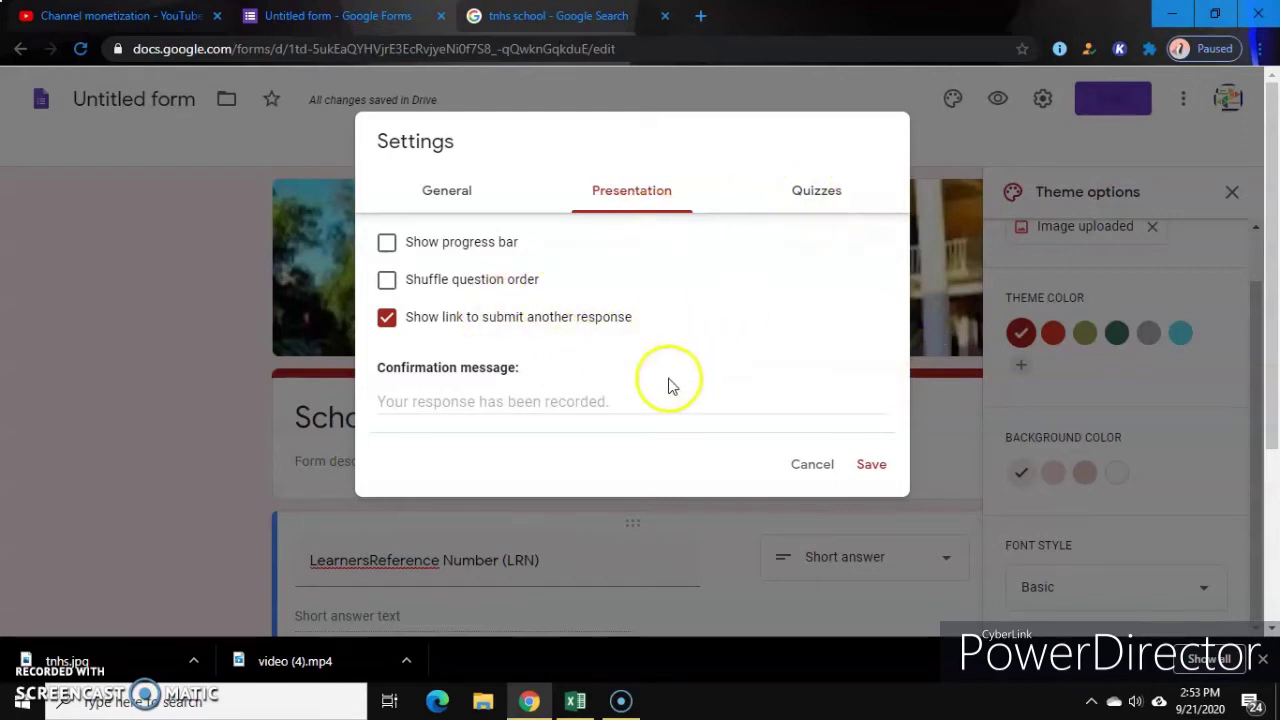
{"action": "left_click", "coordinate": [597, 401]}
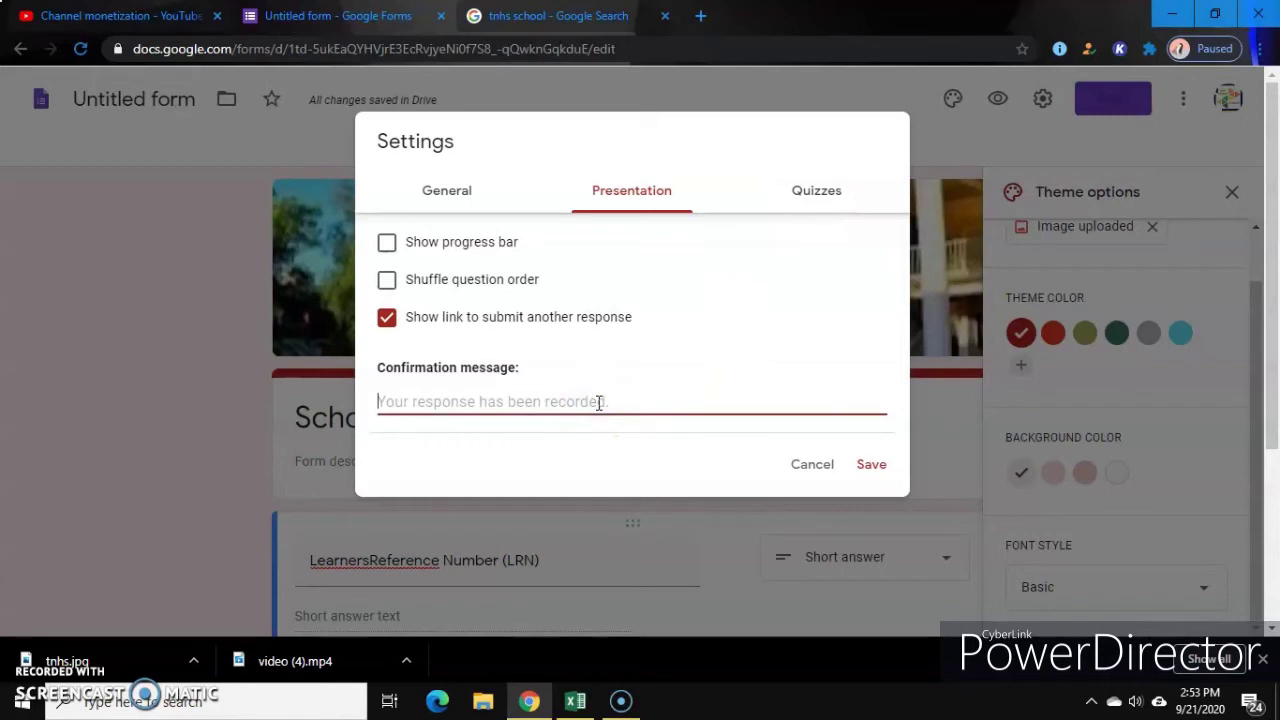
{"action": "type", "text": "Thank you!"}
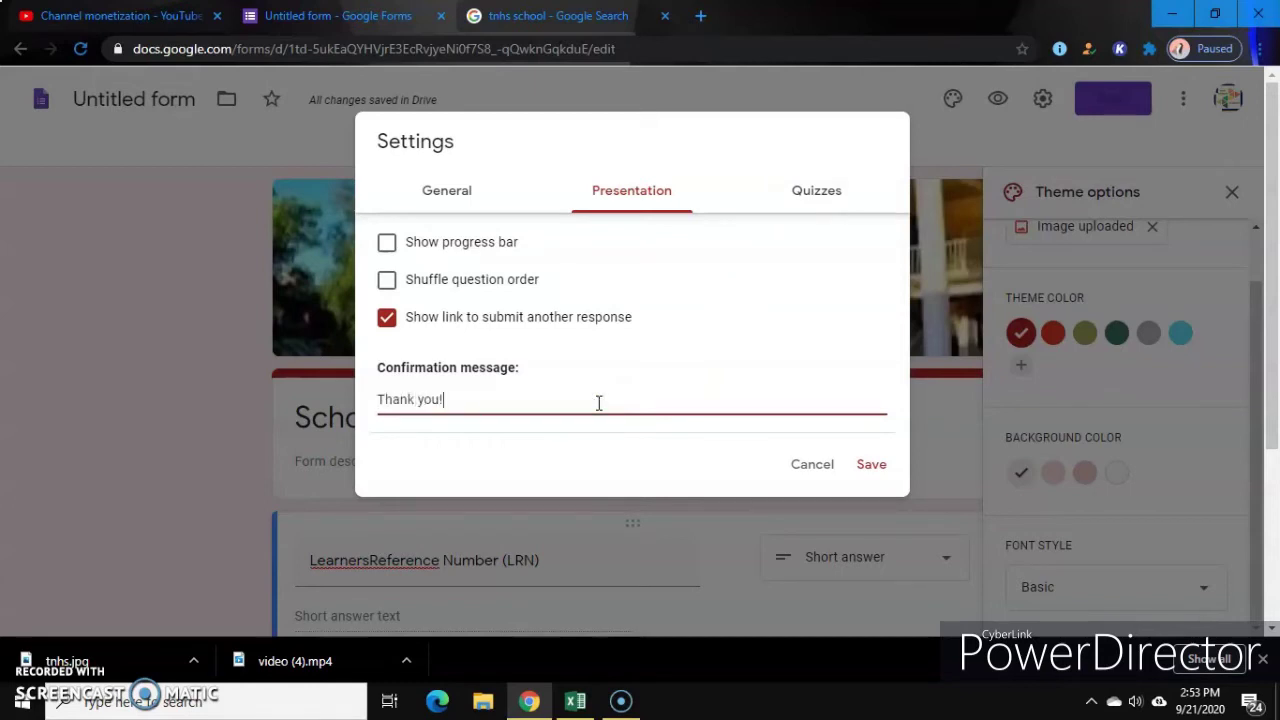
Step: Save the form settings and correct the first question's text to "Learners Reference Number (LRN)"
{"action": "left_click", "coordinate": [871, 464]}
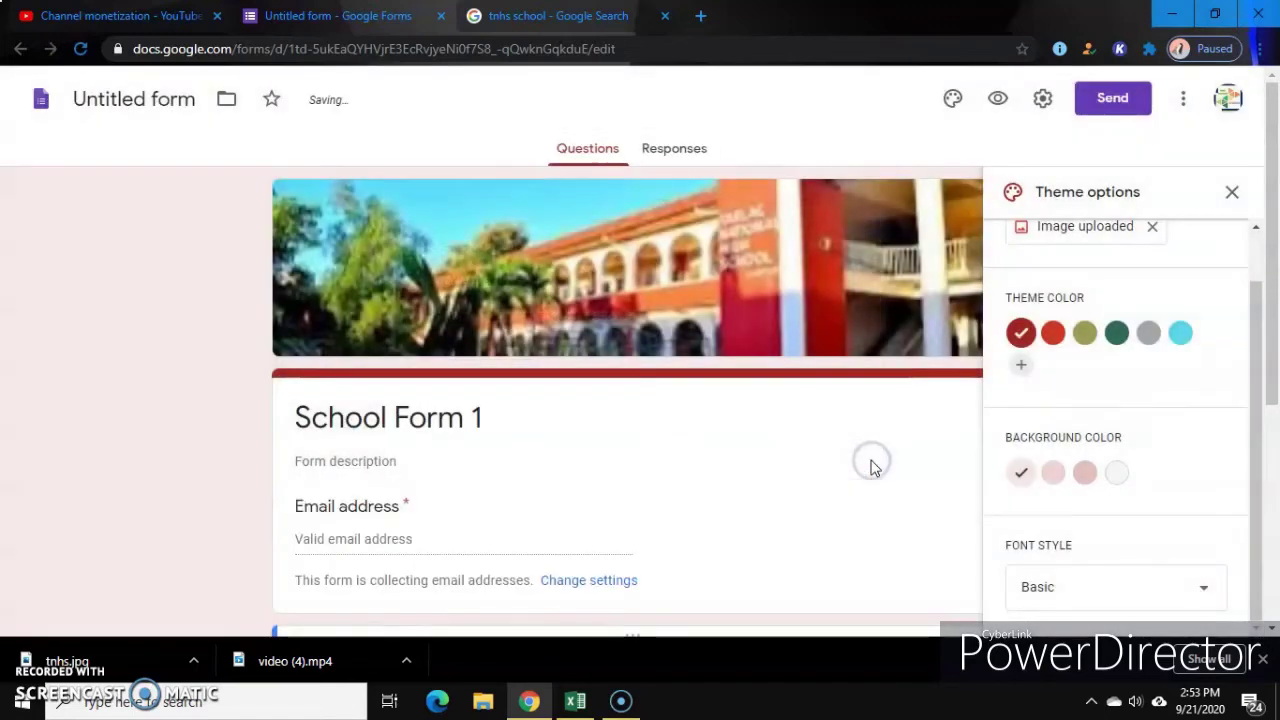
{"action": "left_click_drag", "start_coordinate": [1268, 390], "coordinate": [1274, 553]}
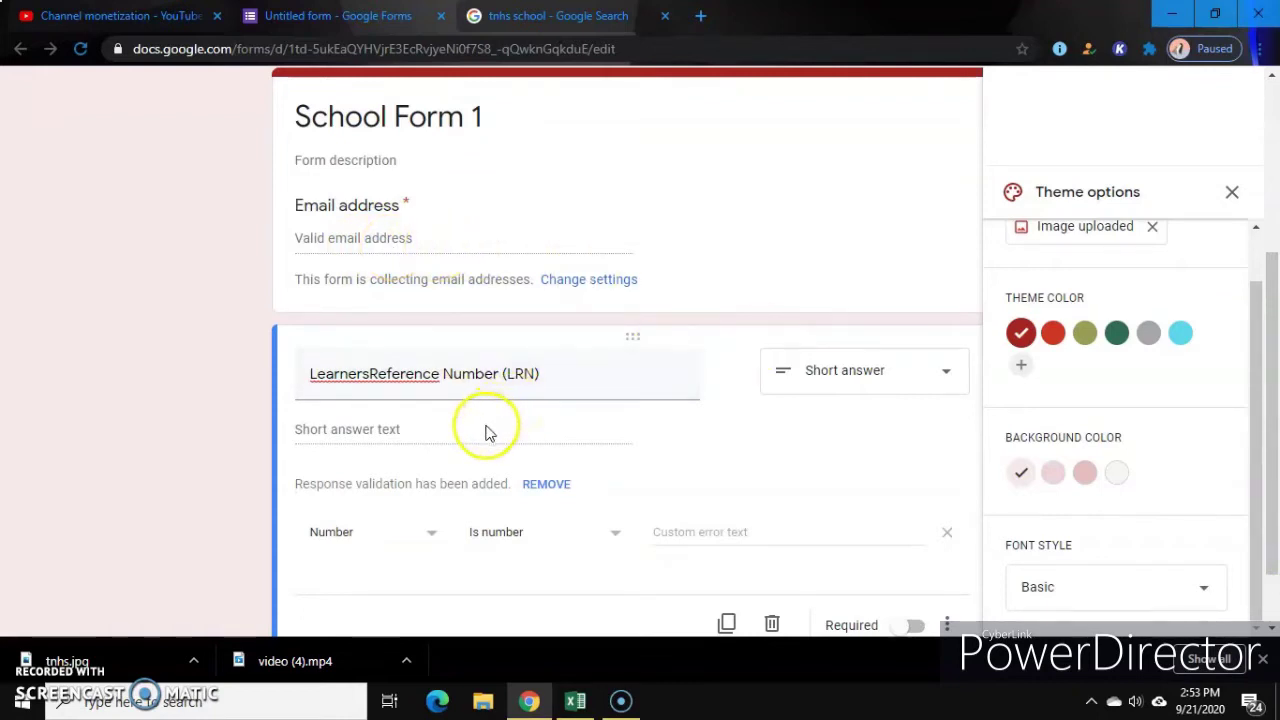
{"action": "left_click", "coordinate": [372, 378]}
{"action": "left_click", "coordinate": [372, 378]}
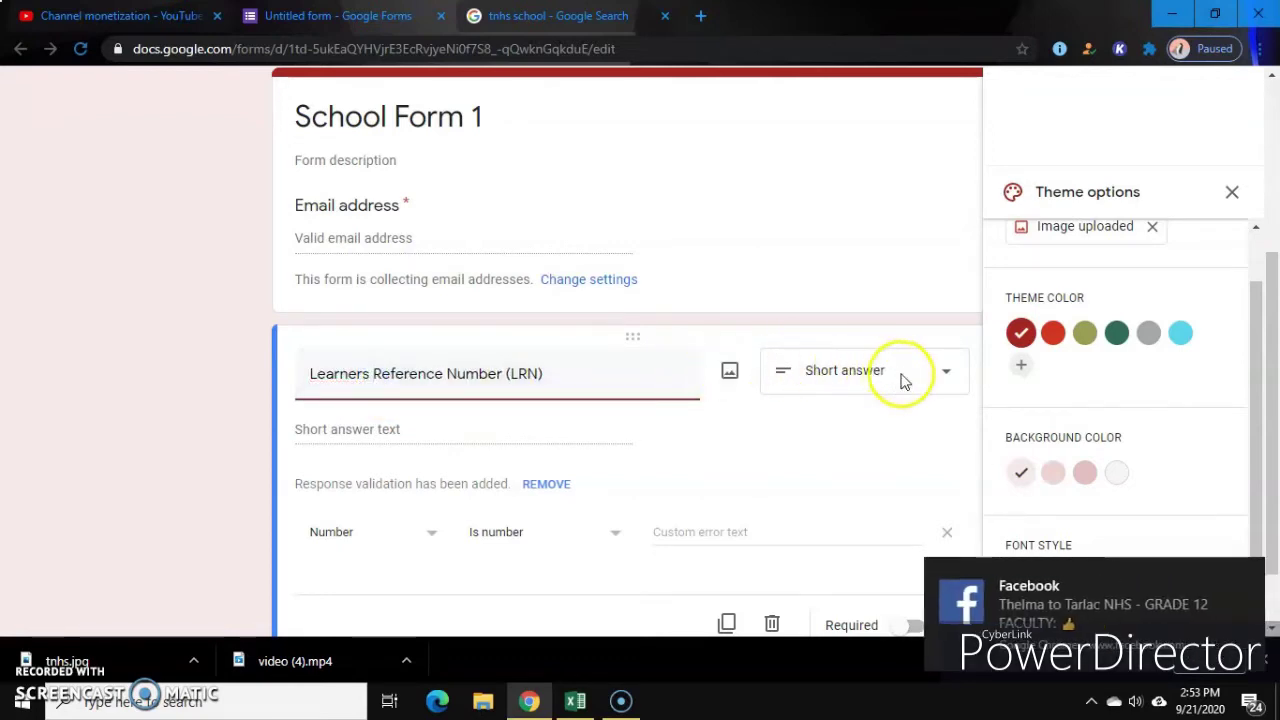
{"action": "left_click", "coordinate": [457, 429]}
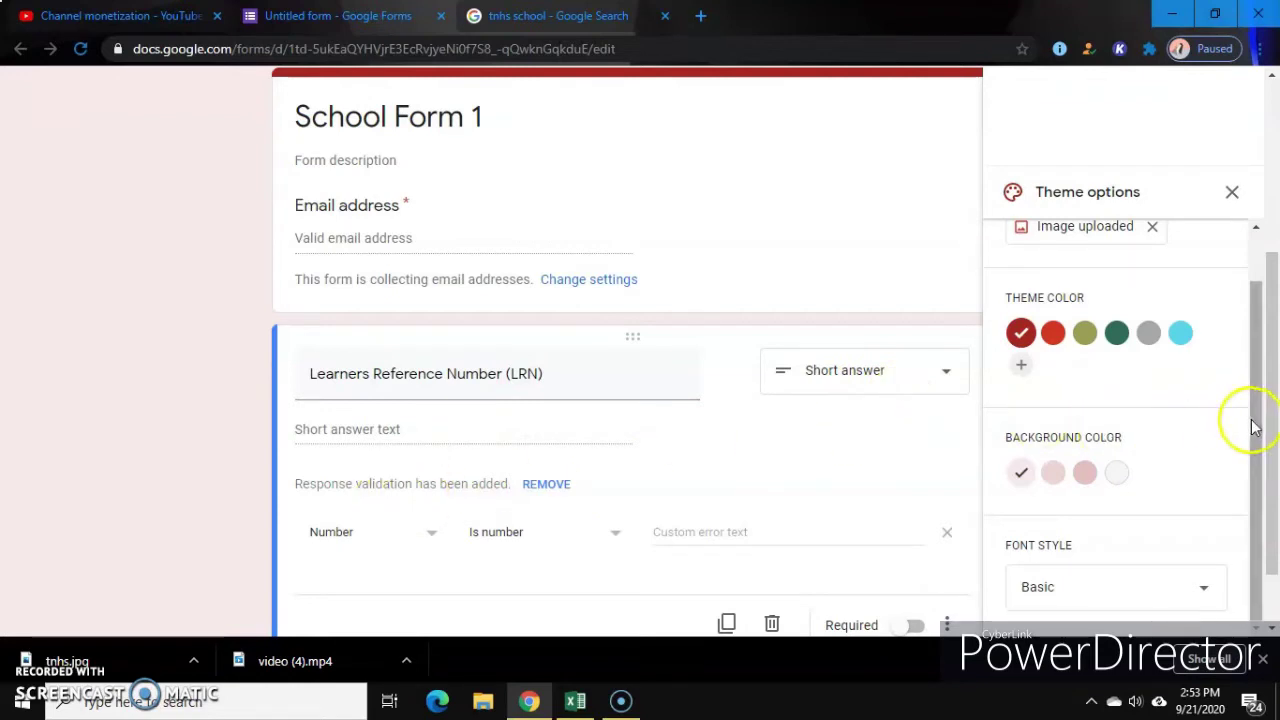
Step: Duplicate the LRN question and retitle the copy "NAME (LAST NAME, FIRST NAME, NAME EXTENSION, MIDDLE NAME)"
{"action": "left_click_drag", "start_coordinate": [1270, 500], "coordinate": [1270, 548]}
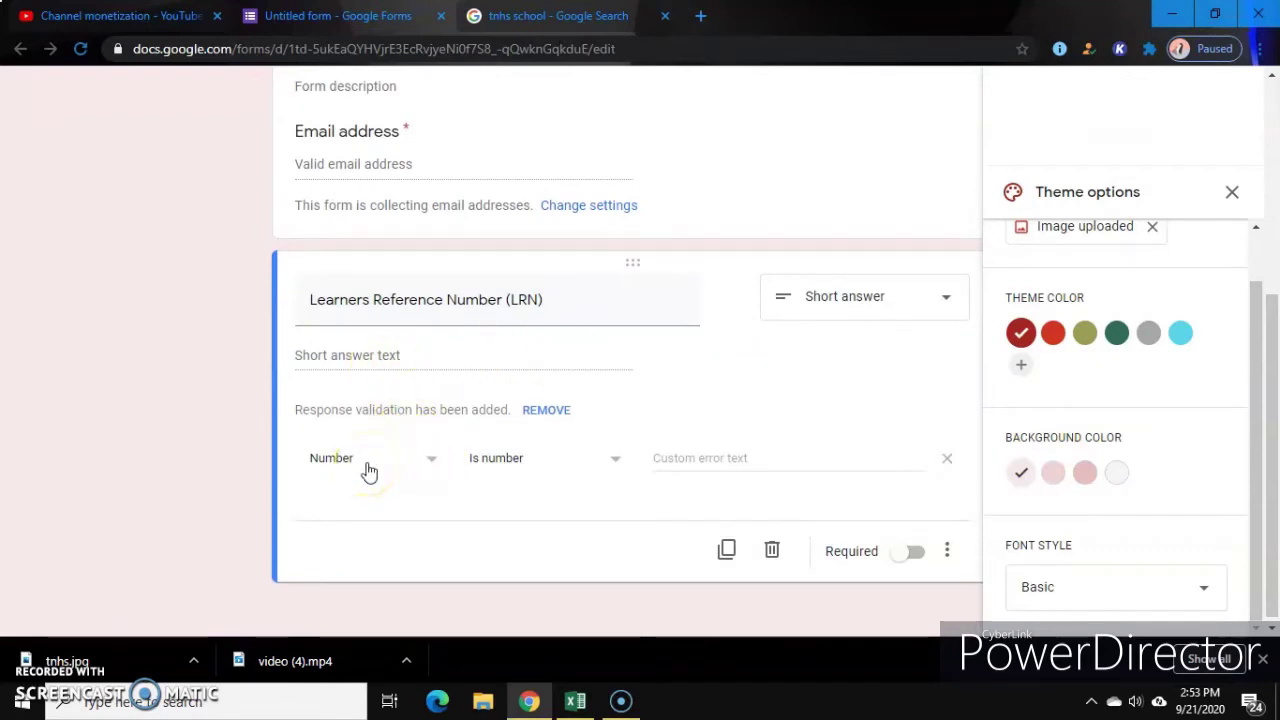
{"action": "left_click", "coordinate": [728, 551]}
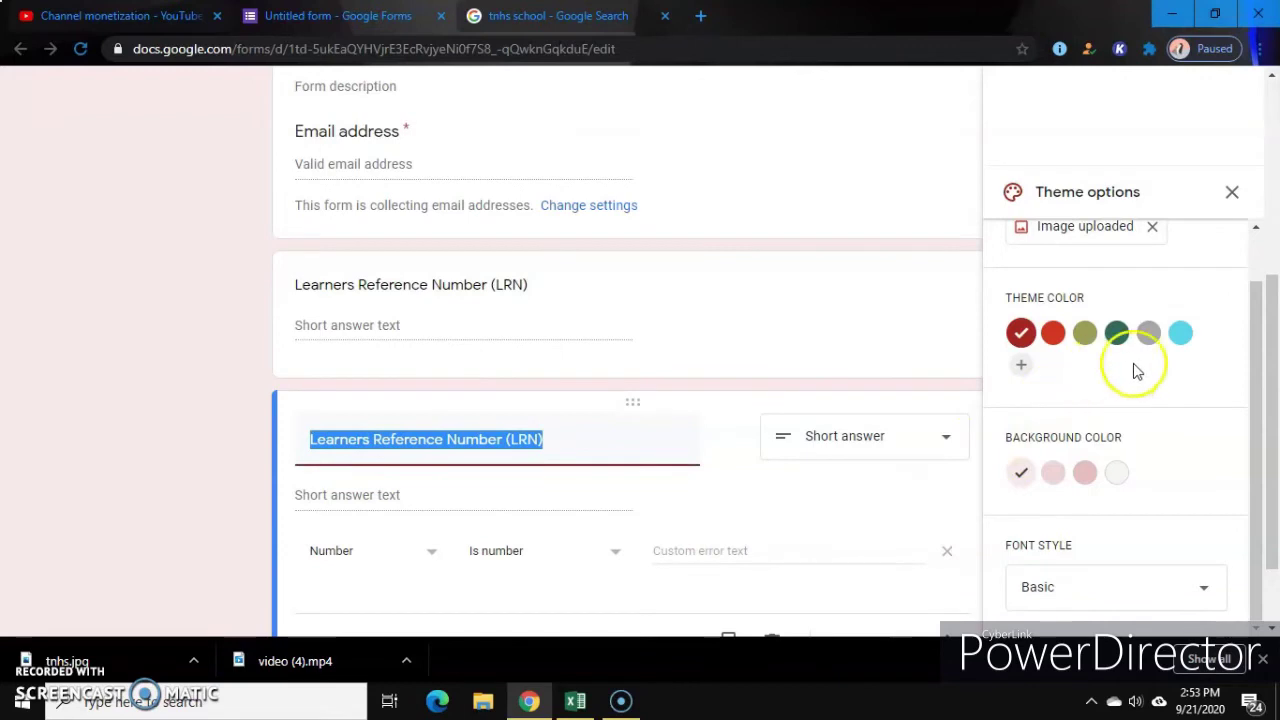
{"action": "left_click", "coordinate": [1268, 428]}
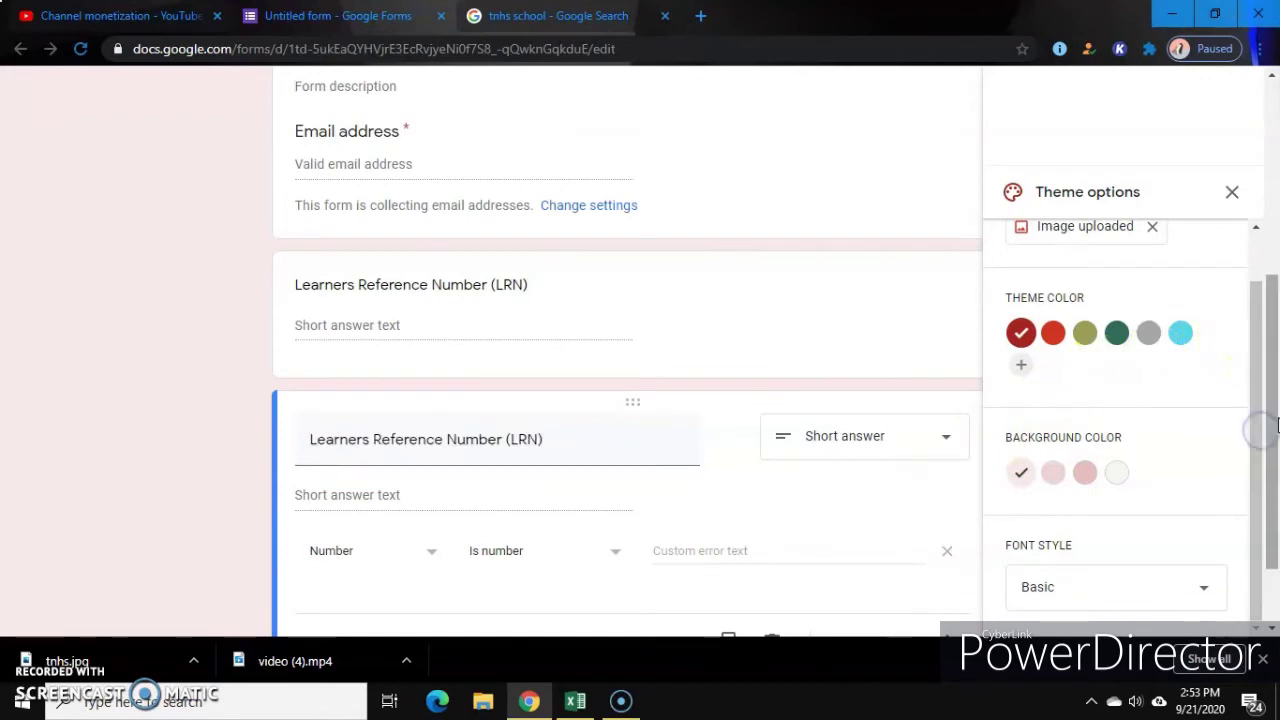
{"action": "left_click", "coordinate": [575, 359]}
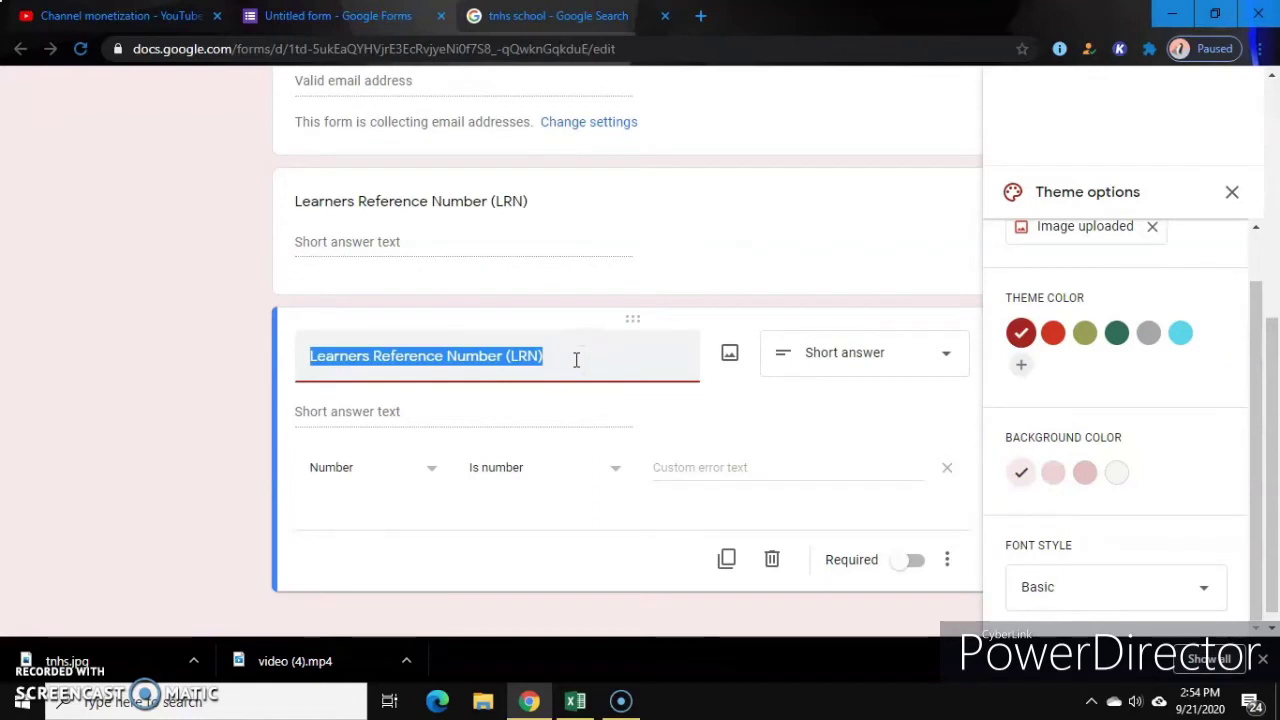
{"action": "type", "text": "NA"}
{"action": "key", "text": "Caps_Lock"}
{"action": "type", "text": "M"}
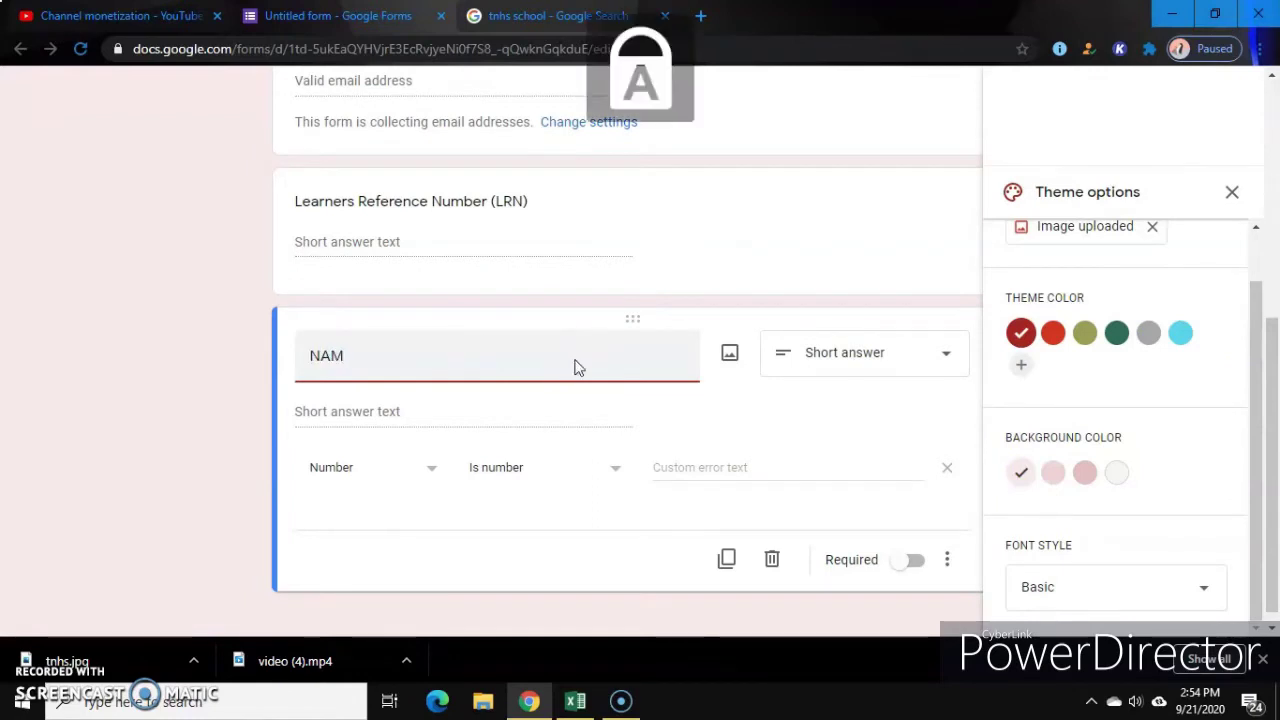
{"action": "type", "text": "E"}
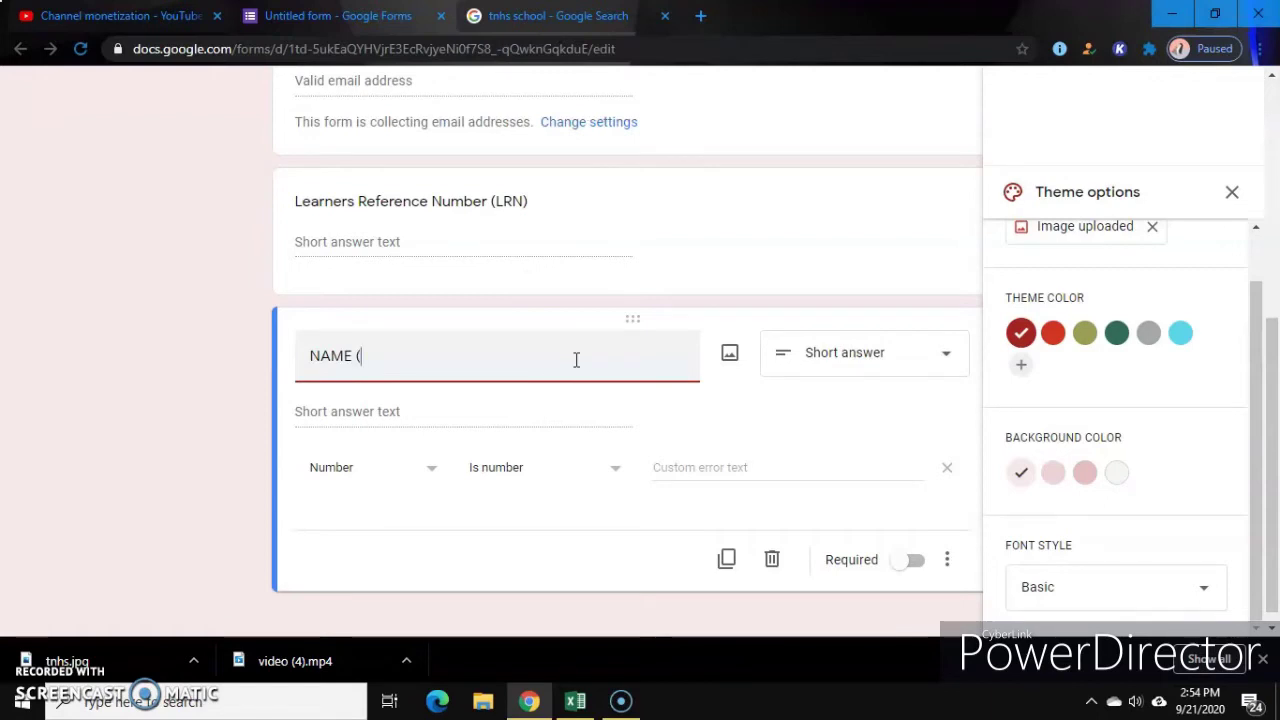
{"action": "type", "text": " (L"}
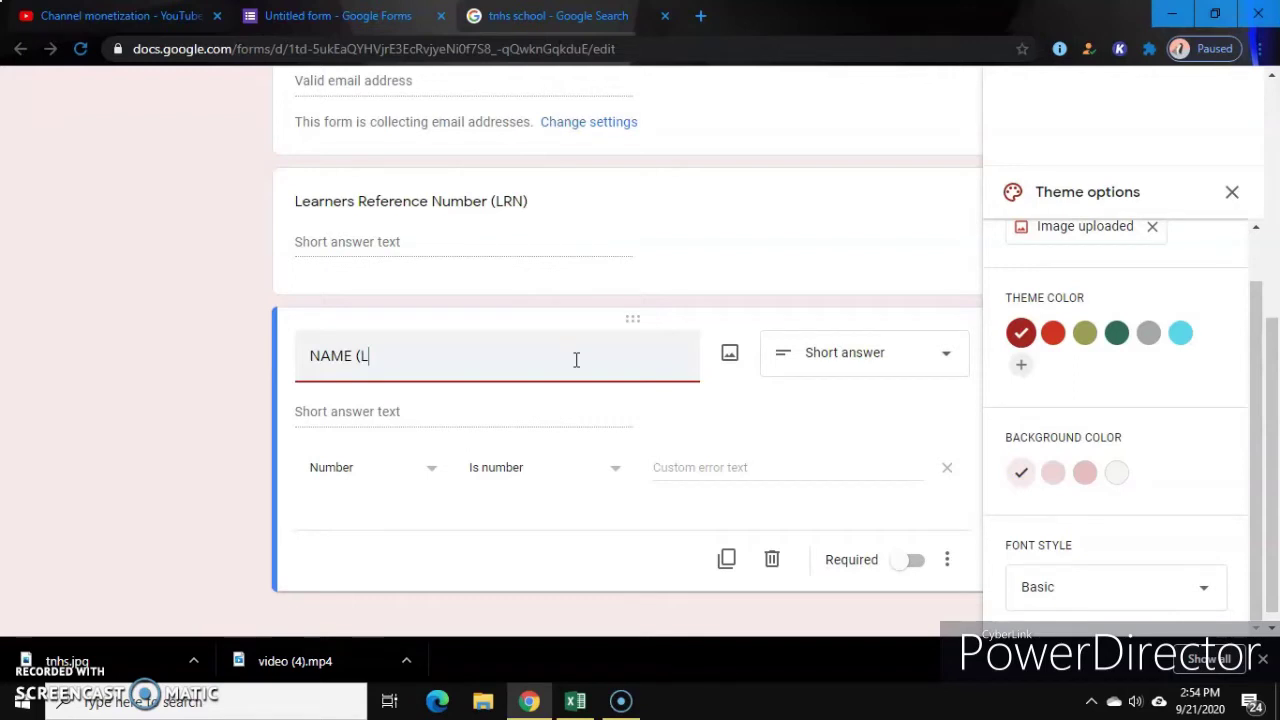
{"action": "type", "text": "AST NAME,"}
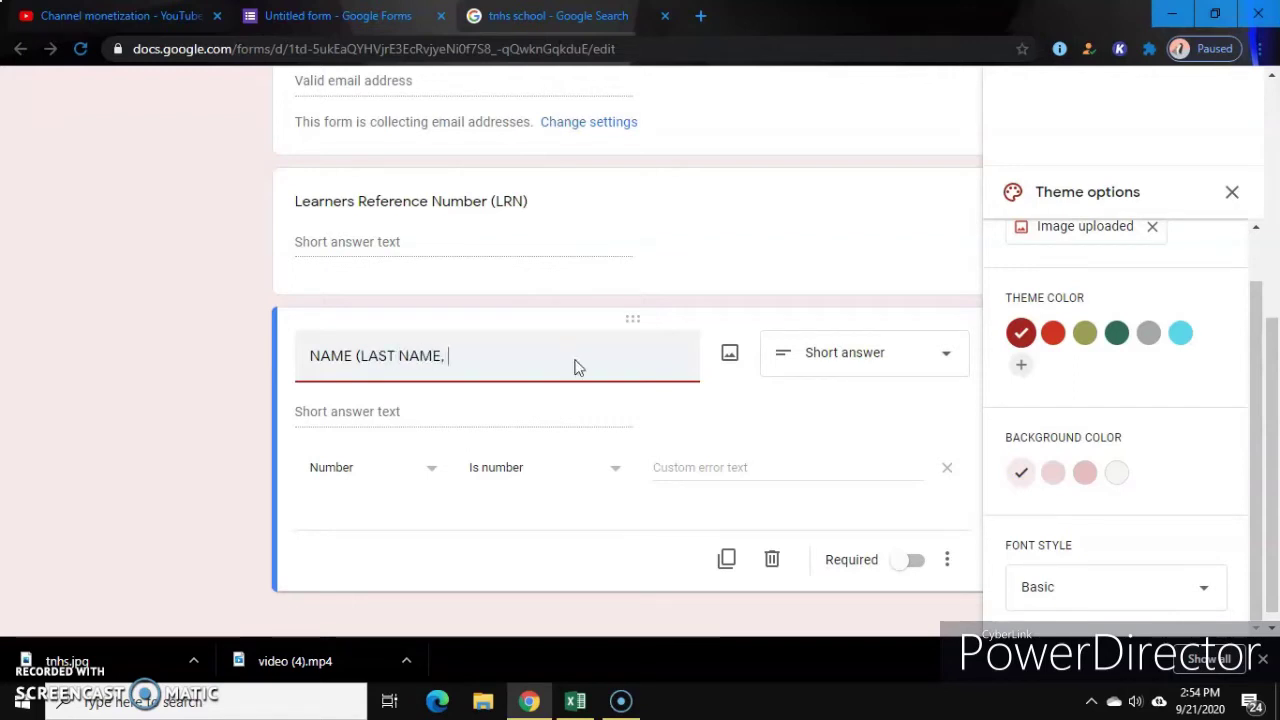
{"action": "type", "text": " FIRST NAME, NAME EX"}
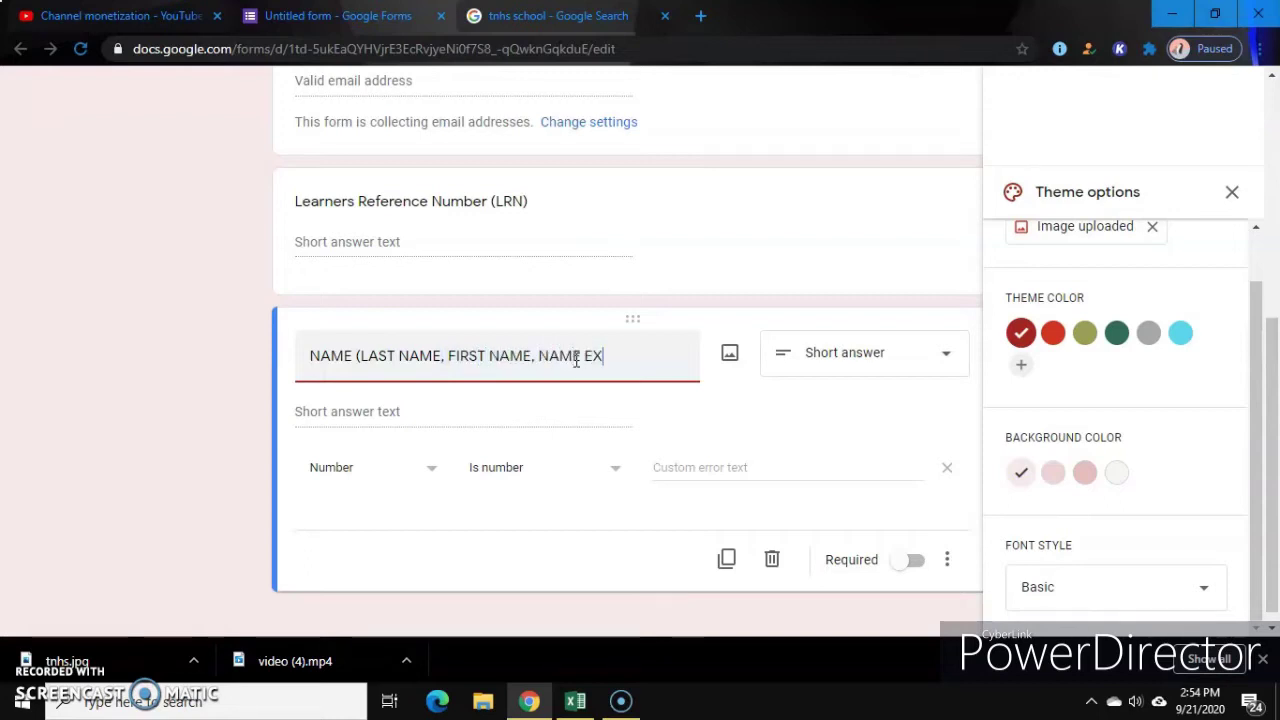
{"action": "type", "text": "TENSION"}
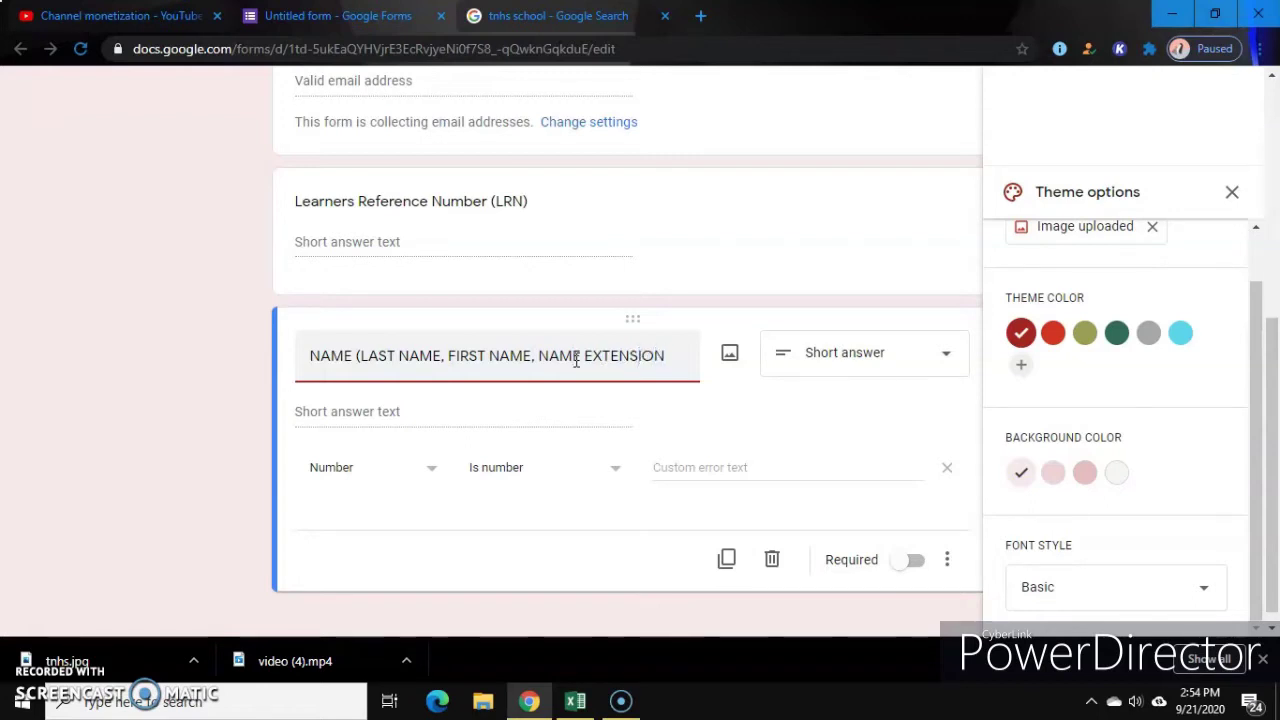
{"action": "type", "text": ", MIDDLE NAME"}
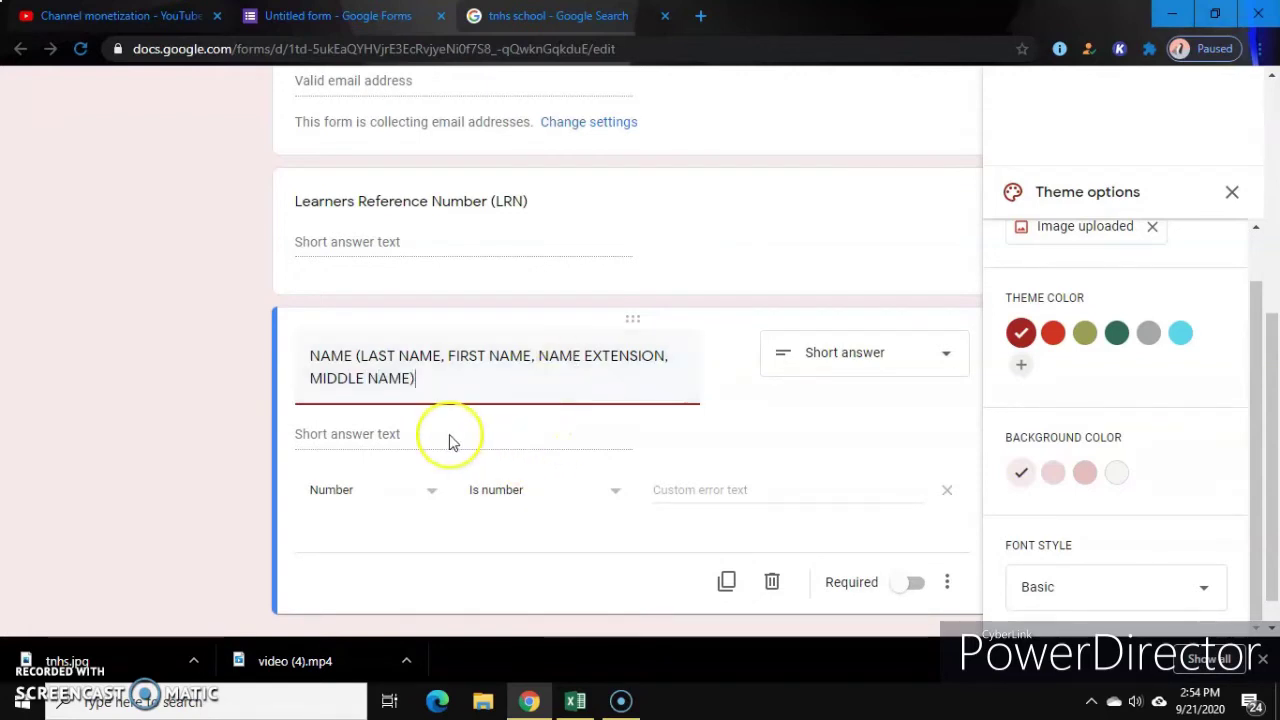
Step: Change the NAME question's response validation from Number to Text and make the question required
{"action": "left_click", "coordinate": [430, 492]}
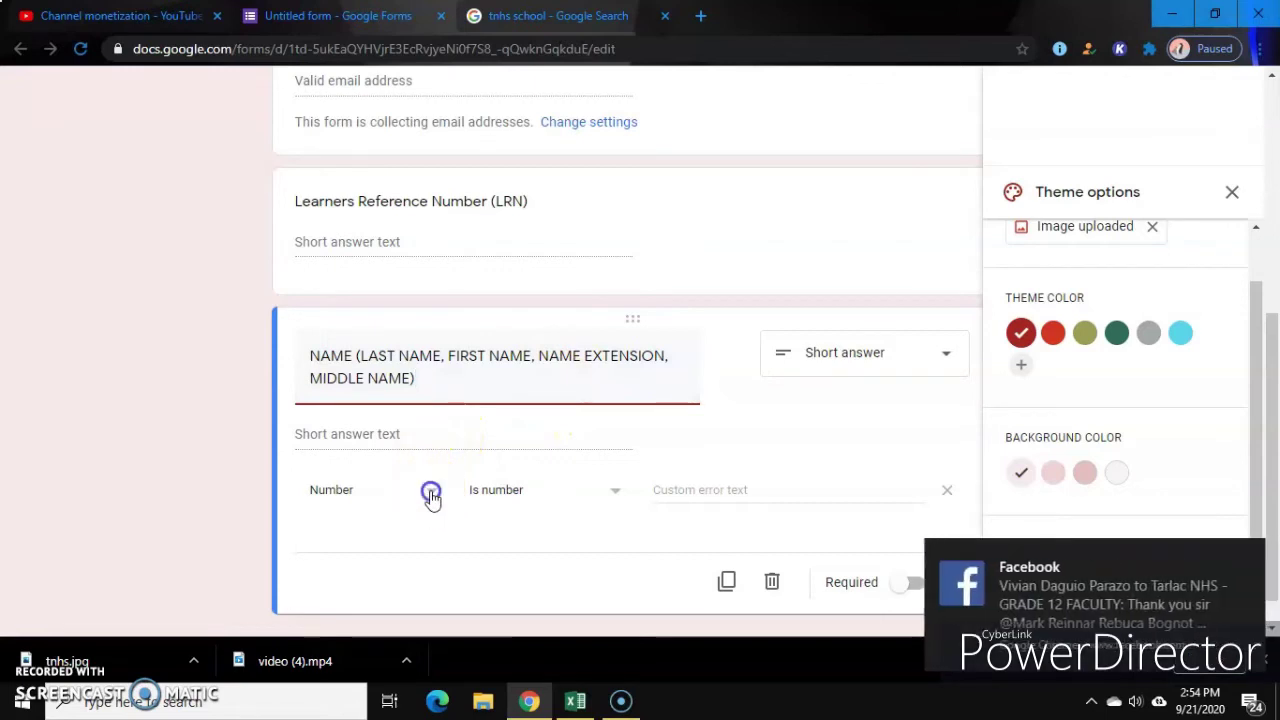
{"action": "left_click", "coordinate": [333, 510]}
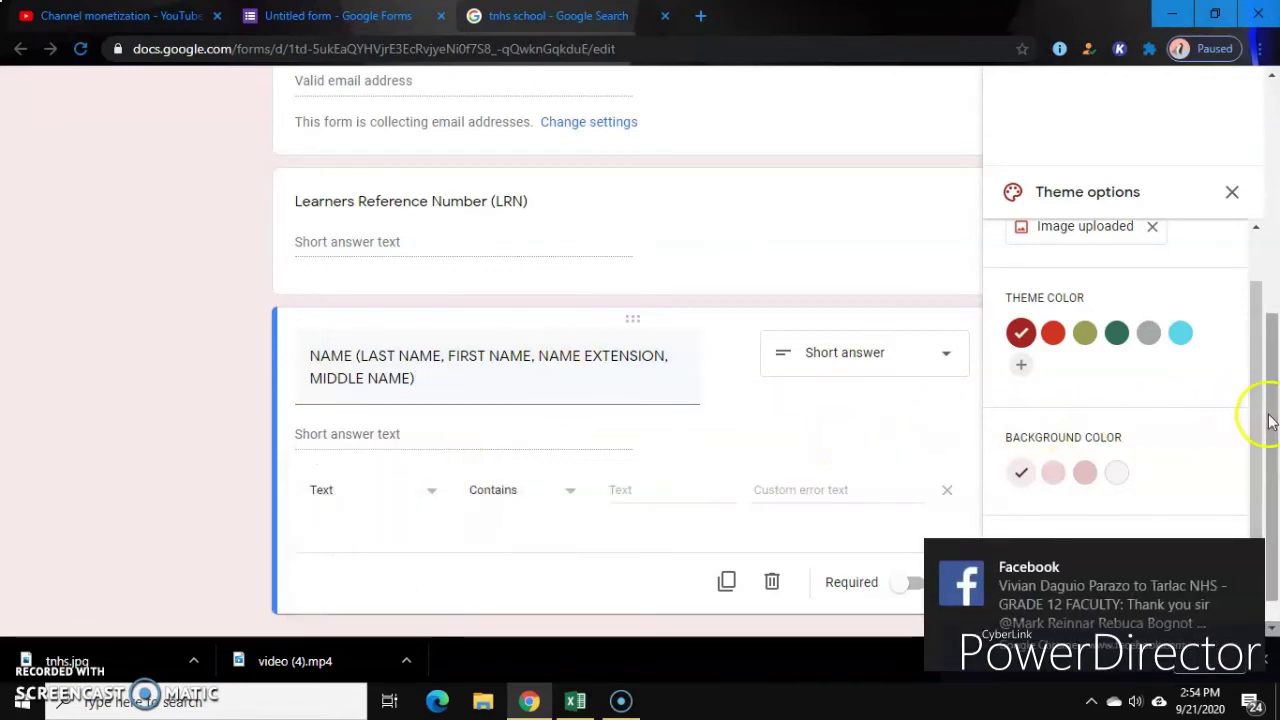
{"action": "scroll", "coordinate": [1272, 420], "scroll_direction": "down", "scroll_amount": 1}
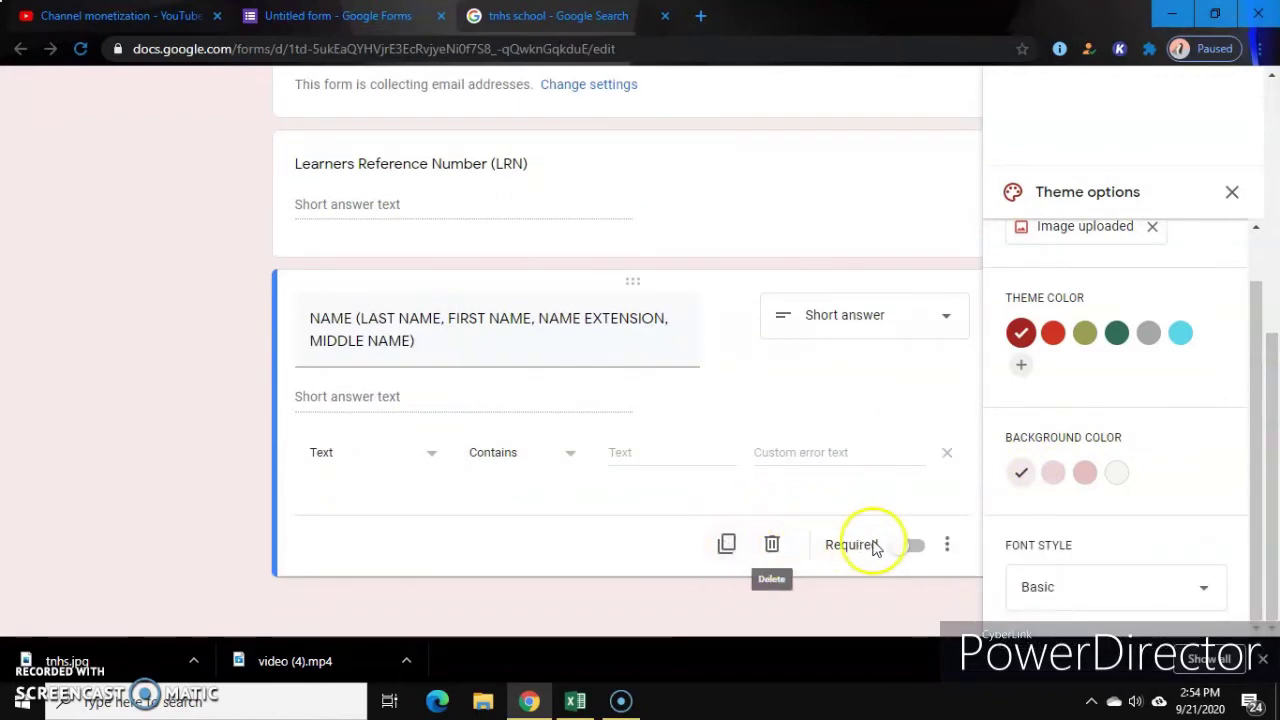
{"action": "left_click", "coordinate": [910, 547]}
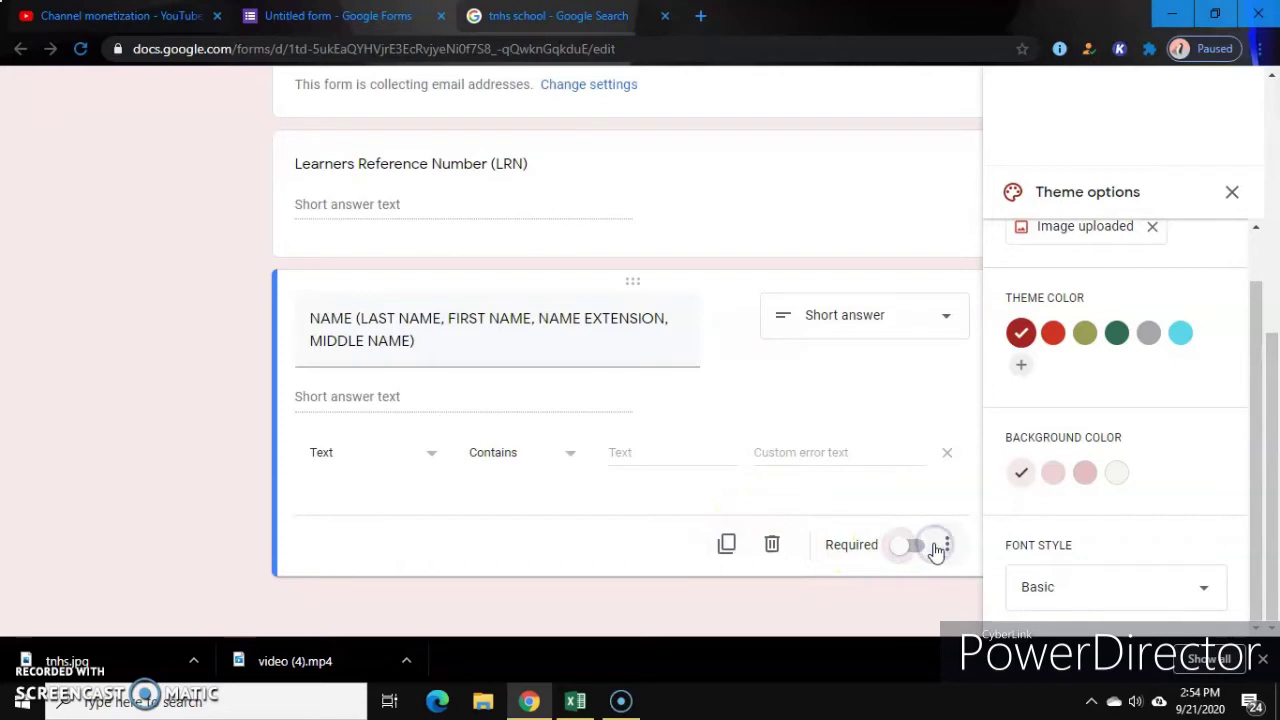
Step: Make the Learners Reference Number (LRN) question required
{"action": "left_click_drag", "start_coordinate": [1249, 468], "coordinate": [1252, 386]}
{"action": "left_click_drag", "start_coordinate": [1272, 428], "coordinate": [1266, 306]}
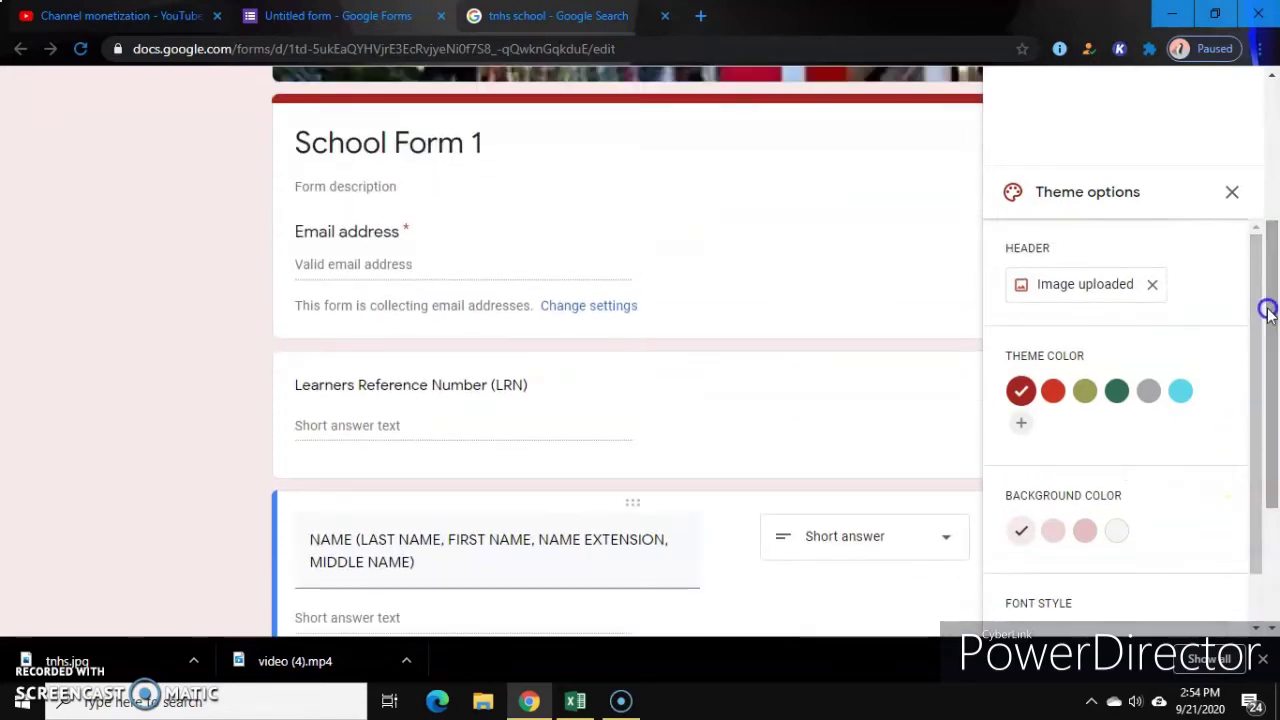
{"action": "left_click", "coordinate": [632, 425]}
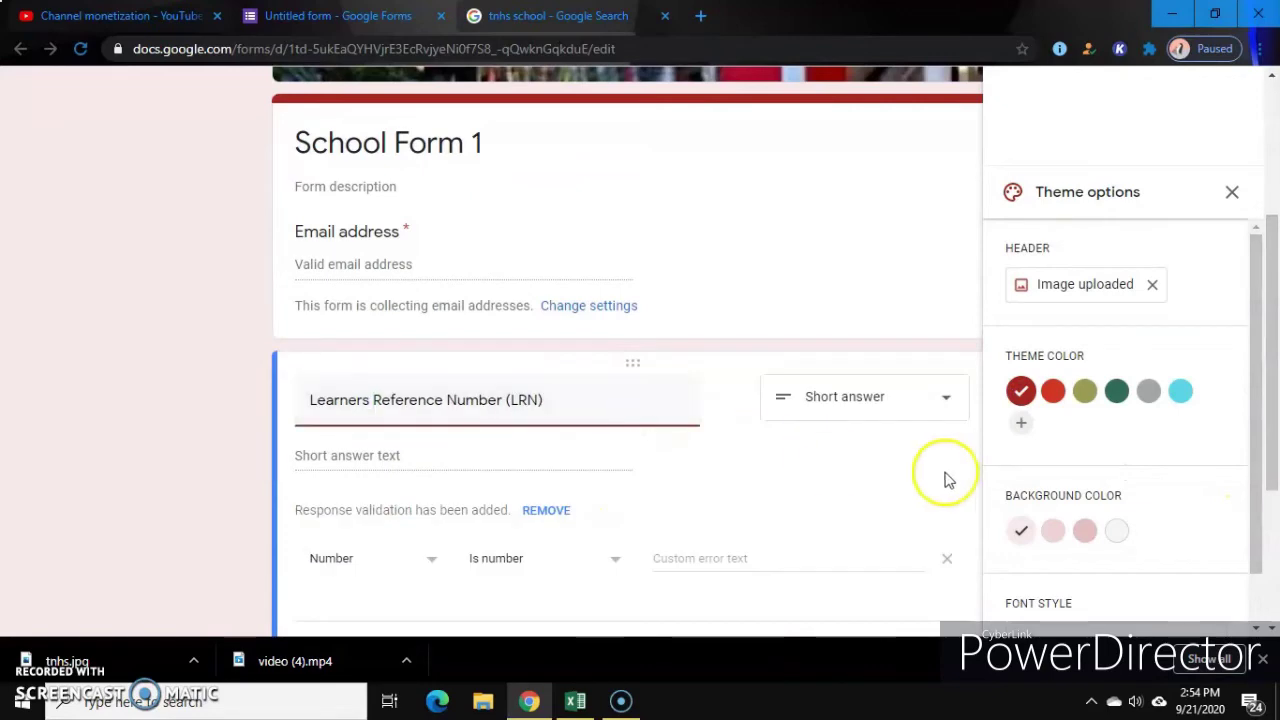
{"action": "left_click_drag", "start_coordinate": [1274, 443], "coordinate": [1272, 480]}
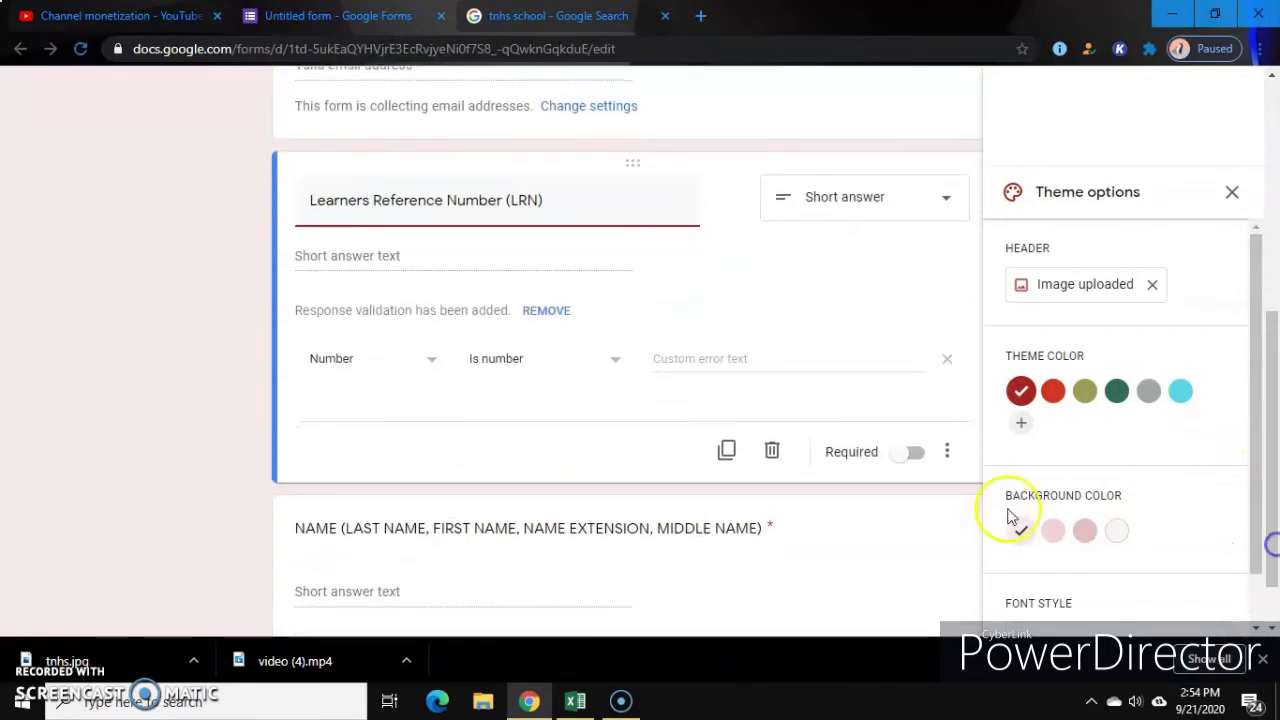
{"action": "left_click", "coordinate": [916, 454]}
{"action": "left_click_drag", "start_coordinate": [1271, 529], "coordinate": [1271, 460]}
{"action": "left_click", "coordinate": [666, 437]}
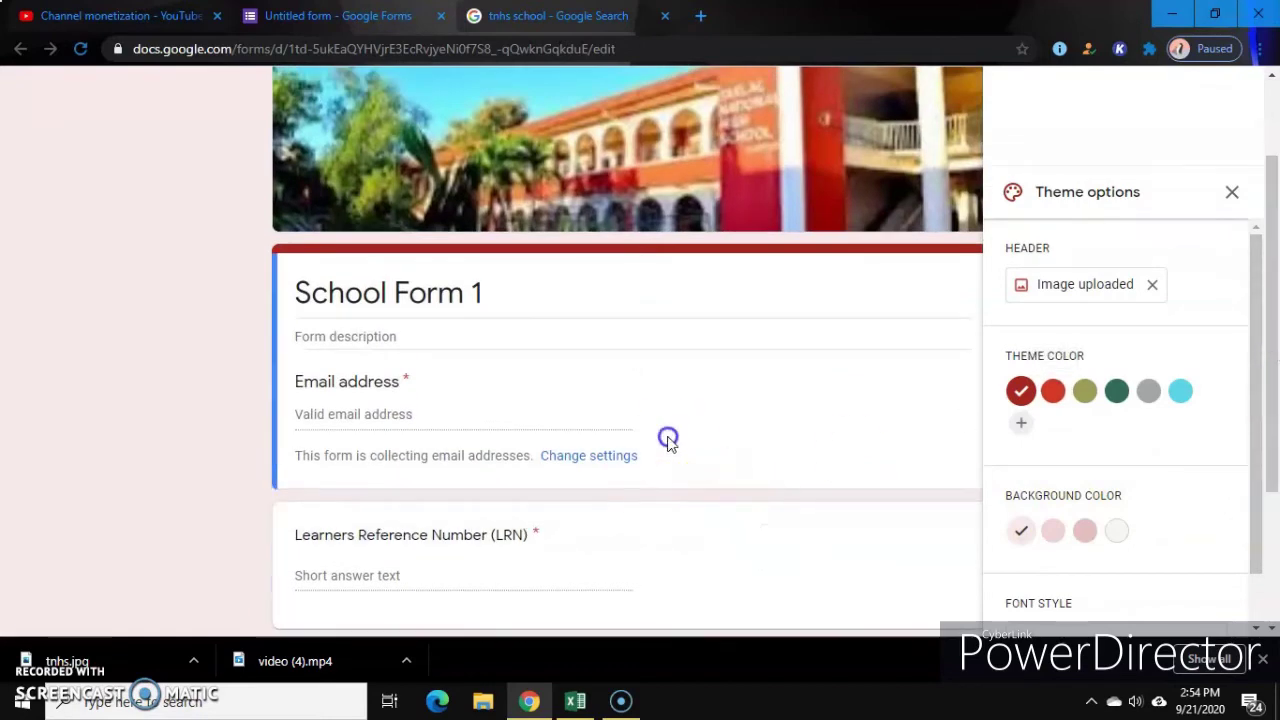
Step: Duplicate the required NAME question and retitle the copy "SEX"
{"action": "left_click_drag", "start_coordinate": [1267, 406], "coordinate": [1272, 575]}
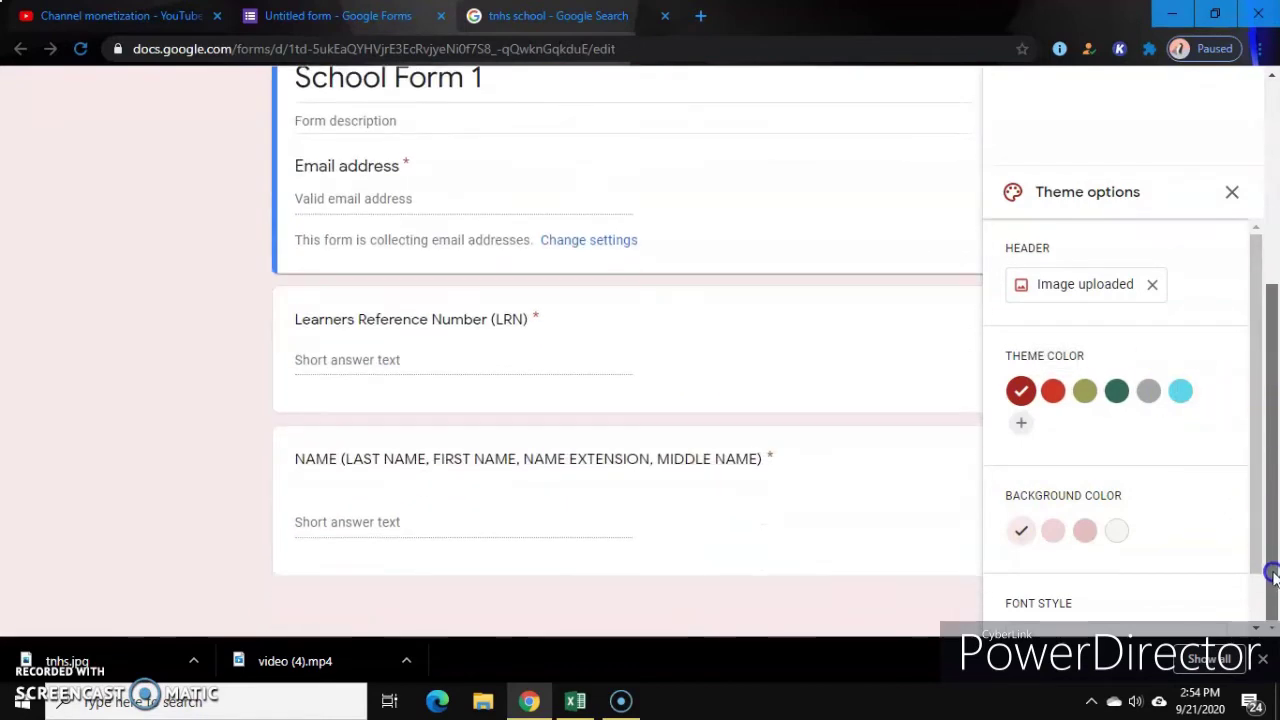
{"action": "left_click", "coordinate": [605, 503]}
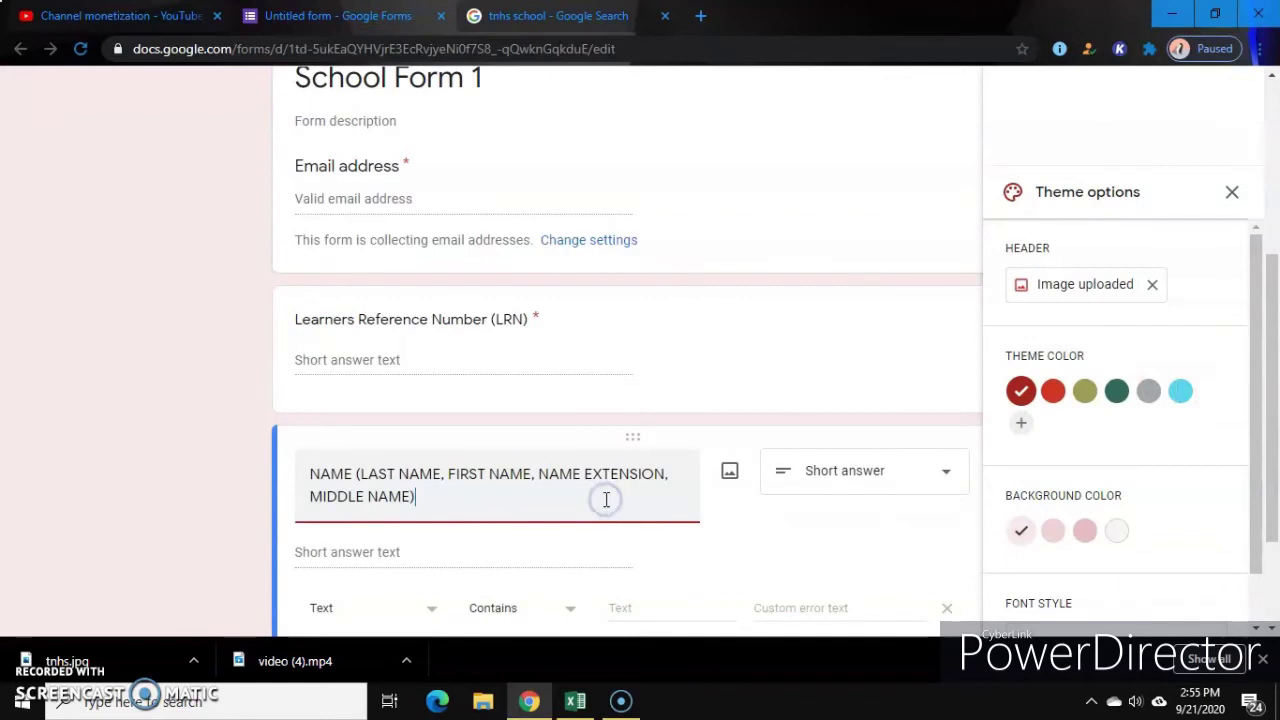
{"action": "left_click", "coordinate": [1265, 610]}
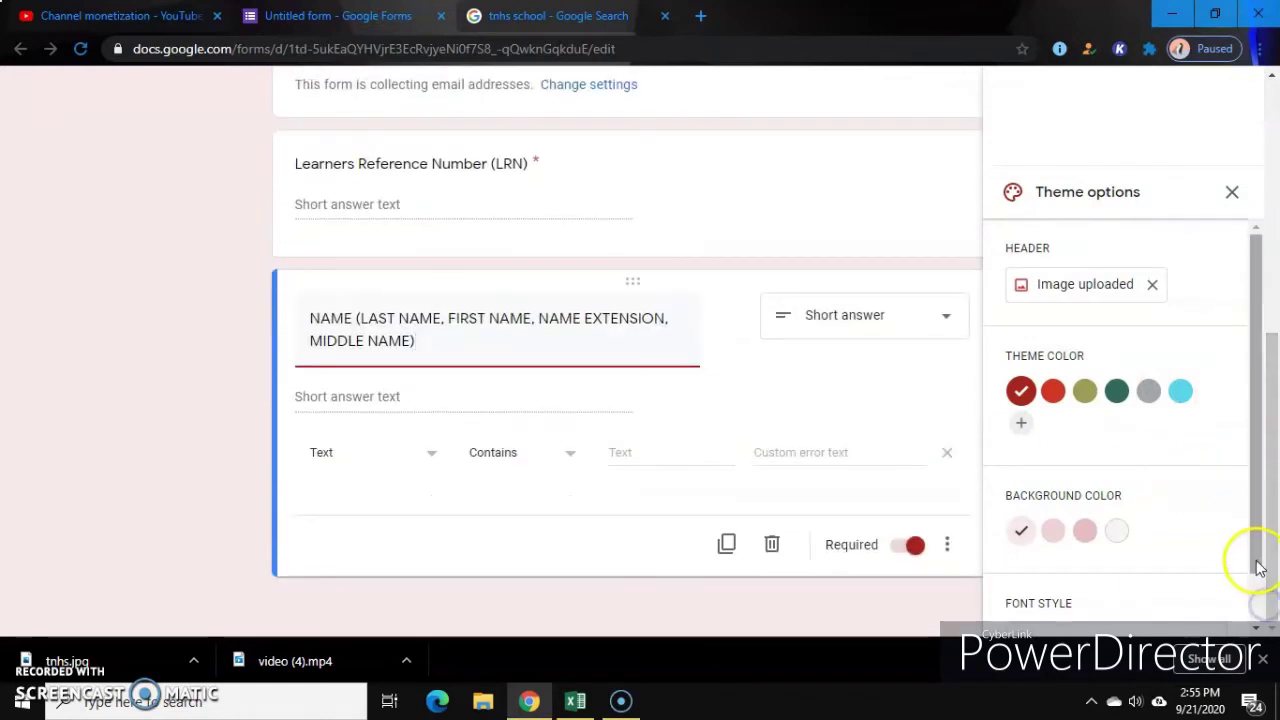
{"action": "left_click", "coordinate": [1250, 560]}
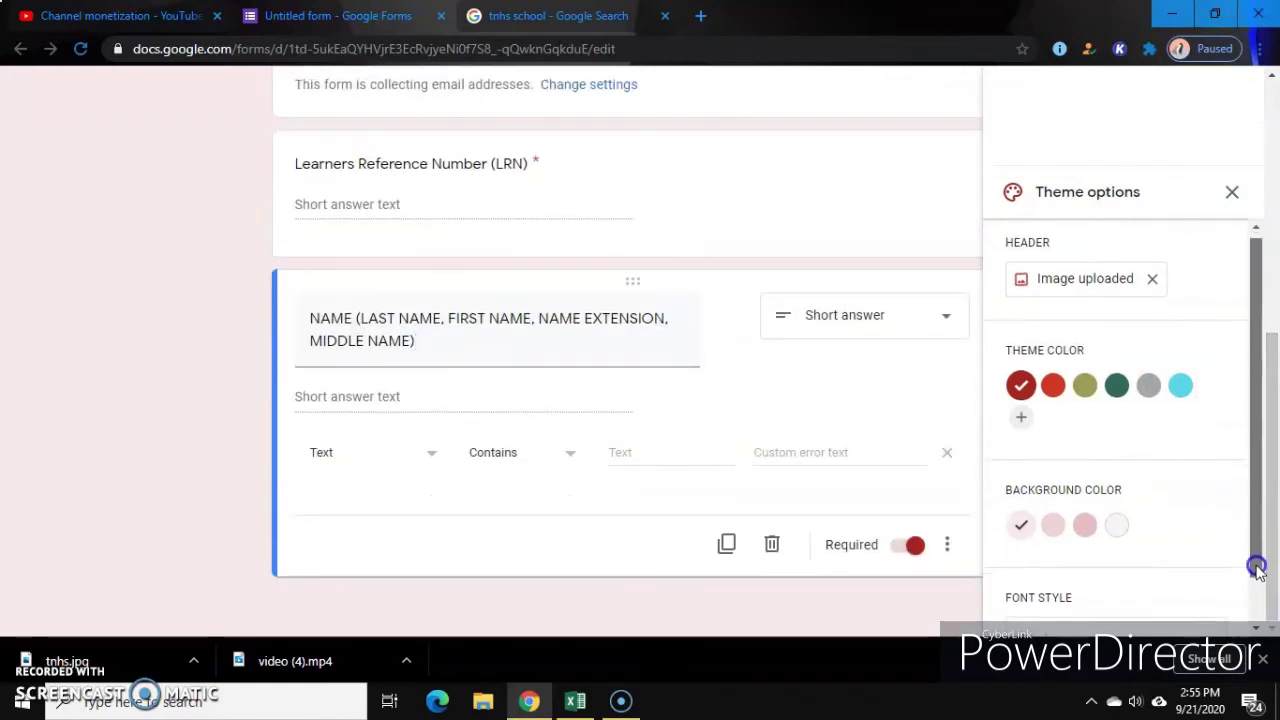
{"action": "left_click", "coordinate": [727, 547]}
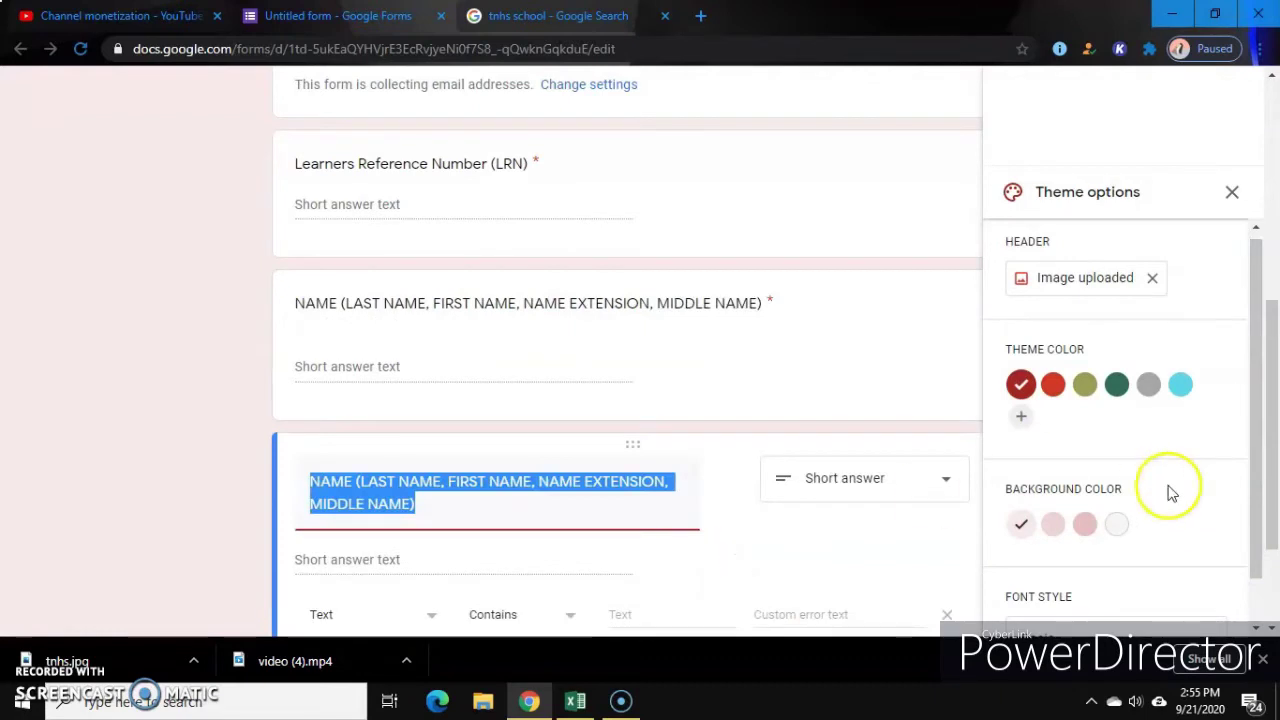
{"action": "left_click_drag", "start_coordinate": [1266, 478], "coordinate": [1263, 572]}
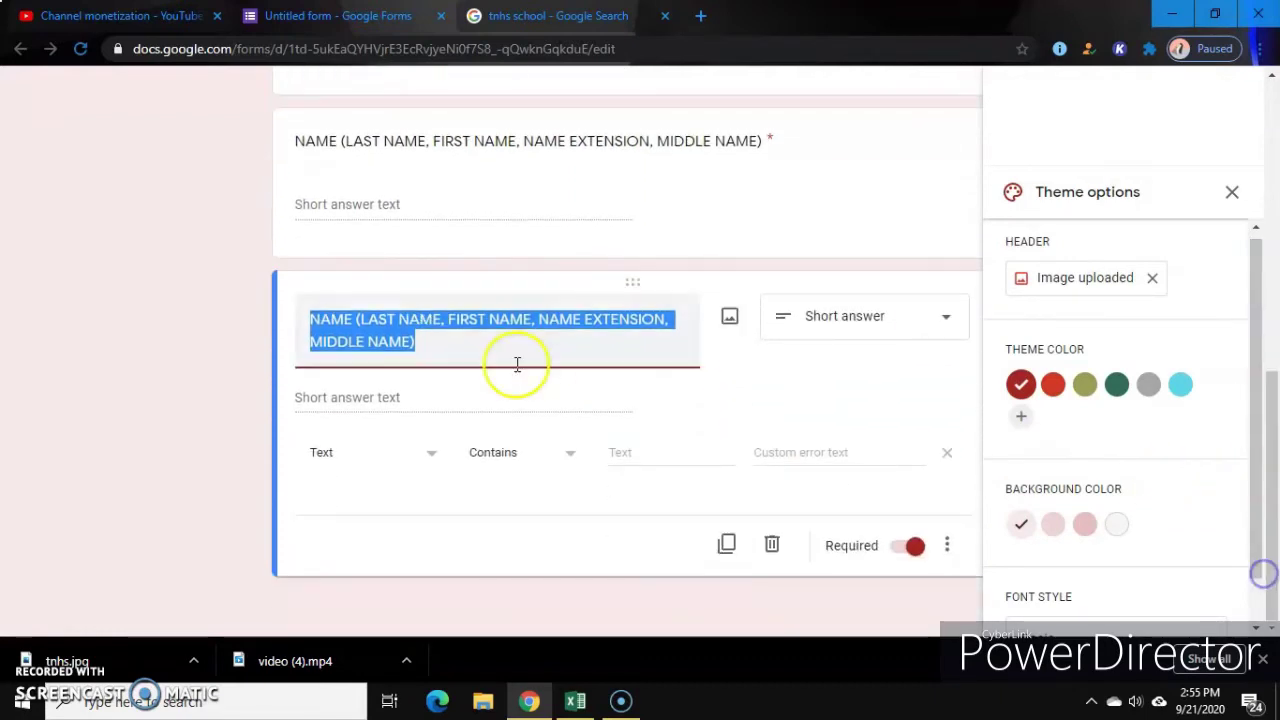
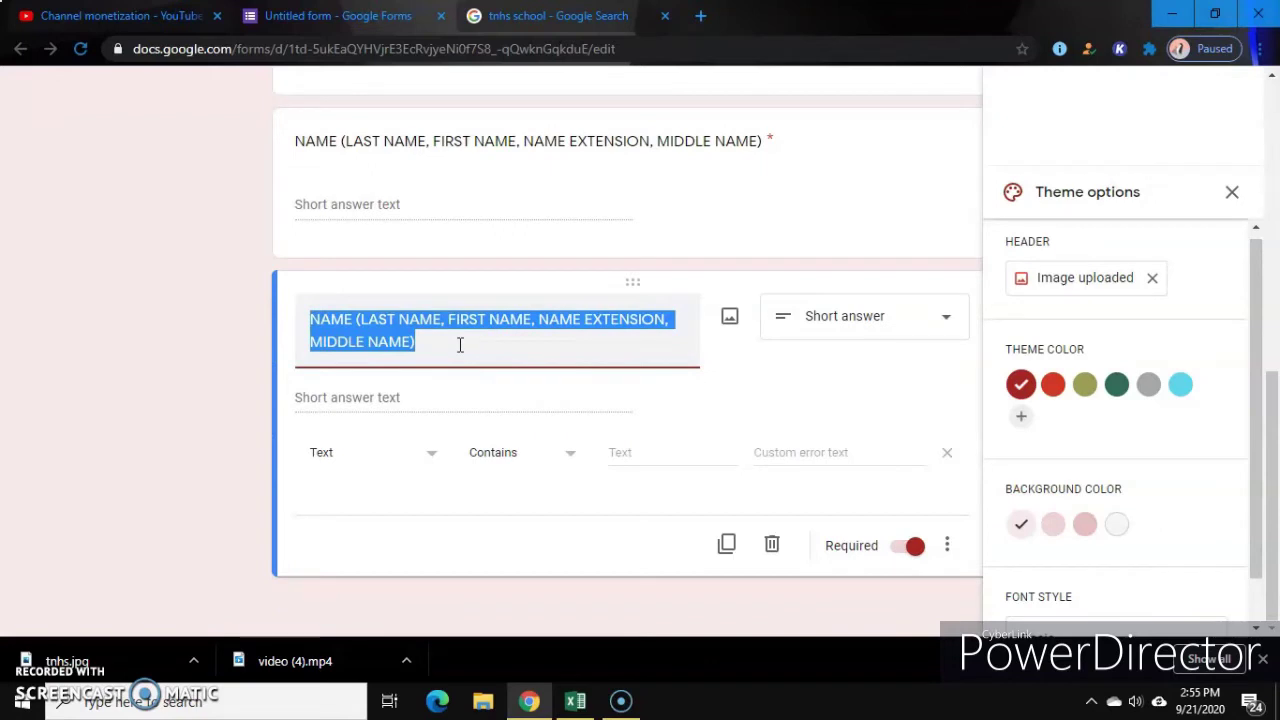
{"action": "type", "text": "SE"}
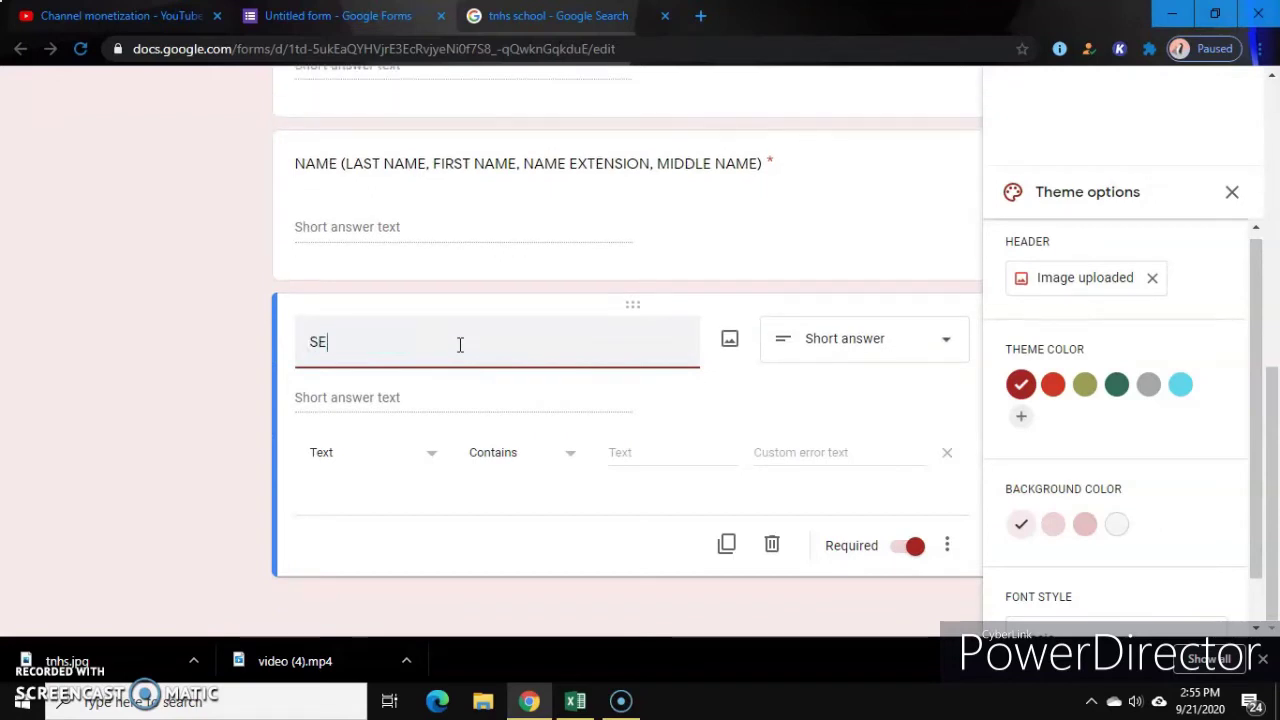
{"action": "type", "text": "X"}
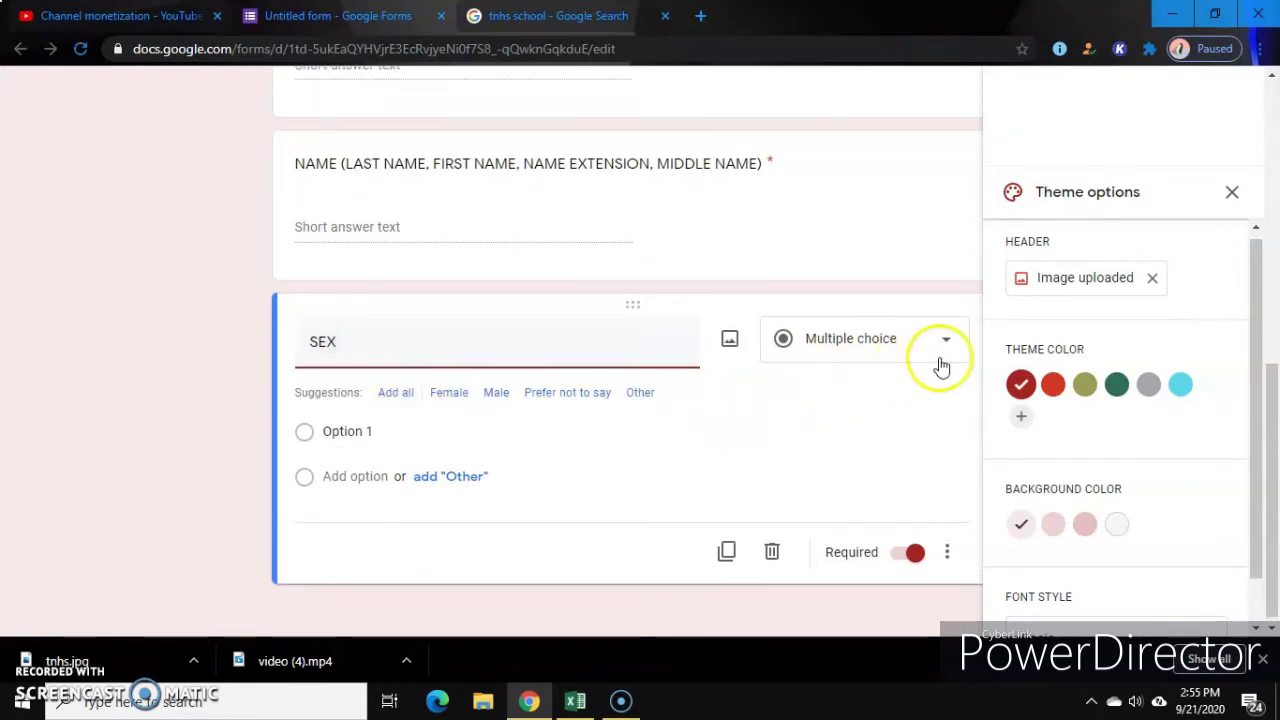
Step: Change the SEX question to a Dropdown with the options MALE and FEMALE
{"action": "left_click", "coordinate": [946, 340]}
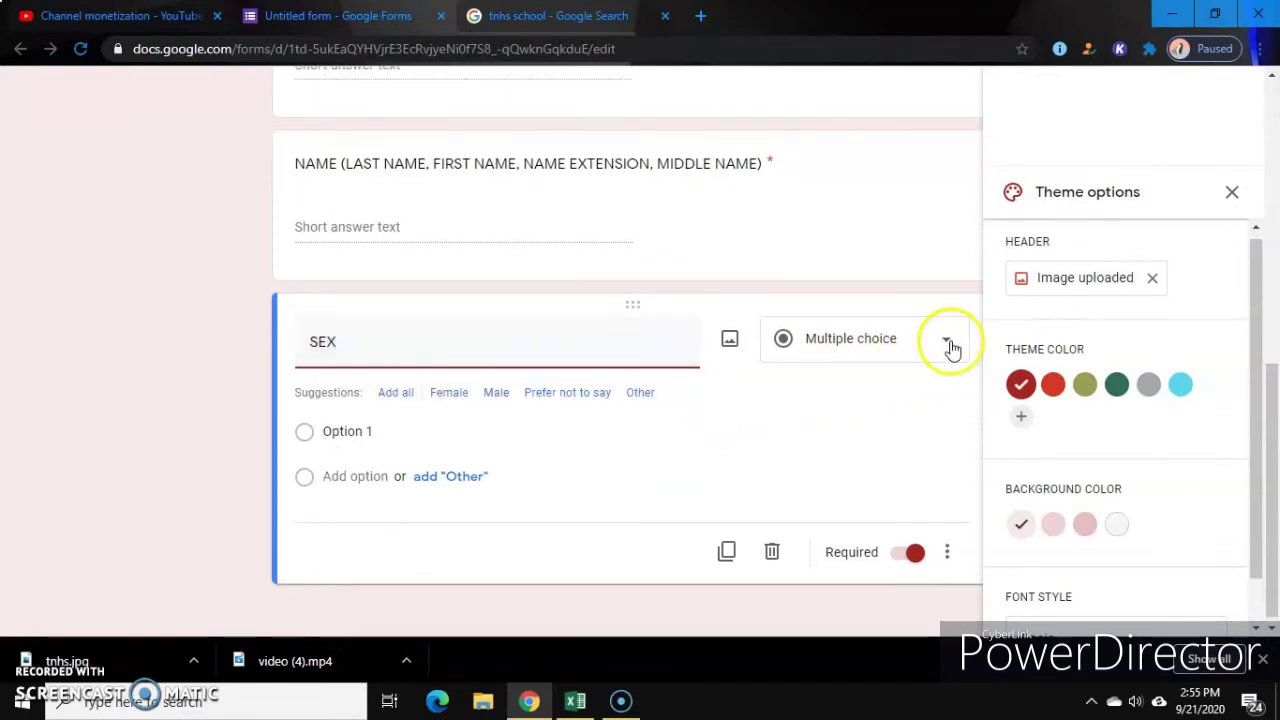
{"action": "left_click", "coordinate": [851, 314]}
{"action": "left_click", "coordinate": [433, 425]}
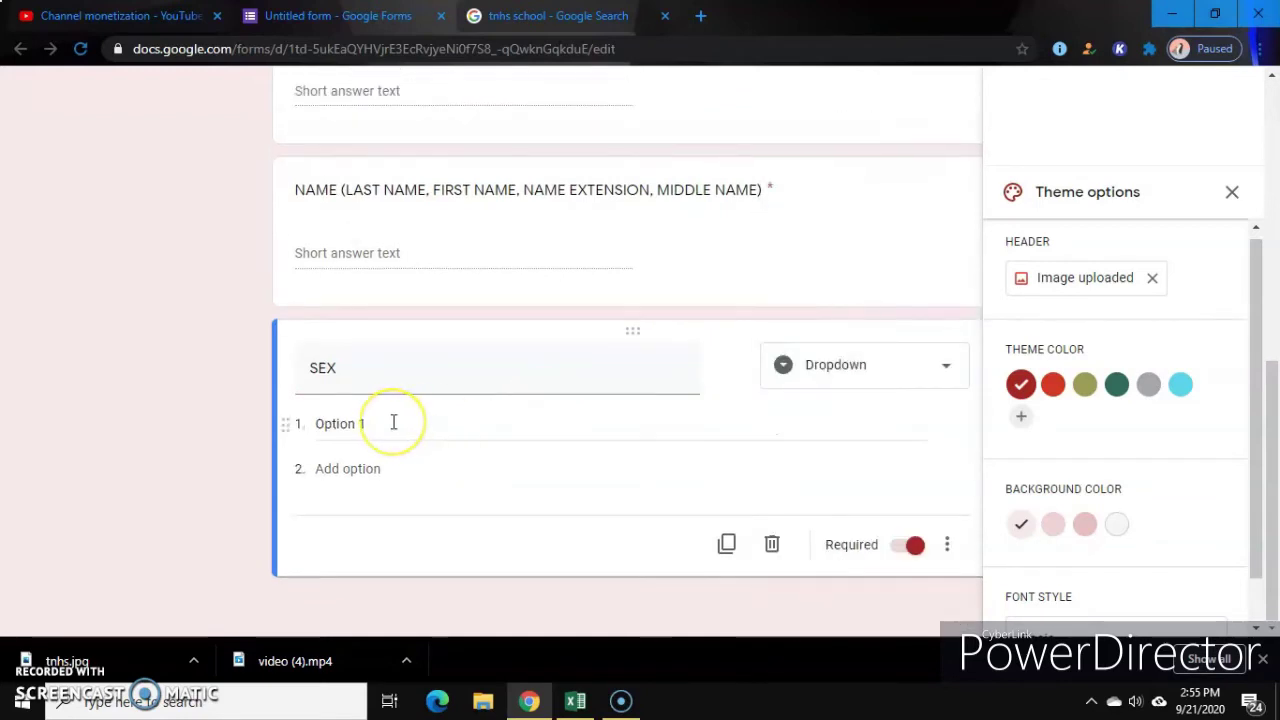
{"action": "left_click", "coordinate": [393, 424]}
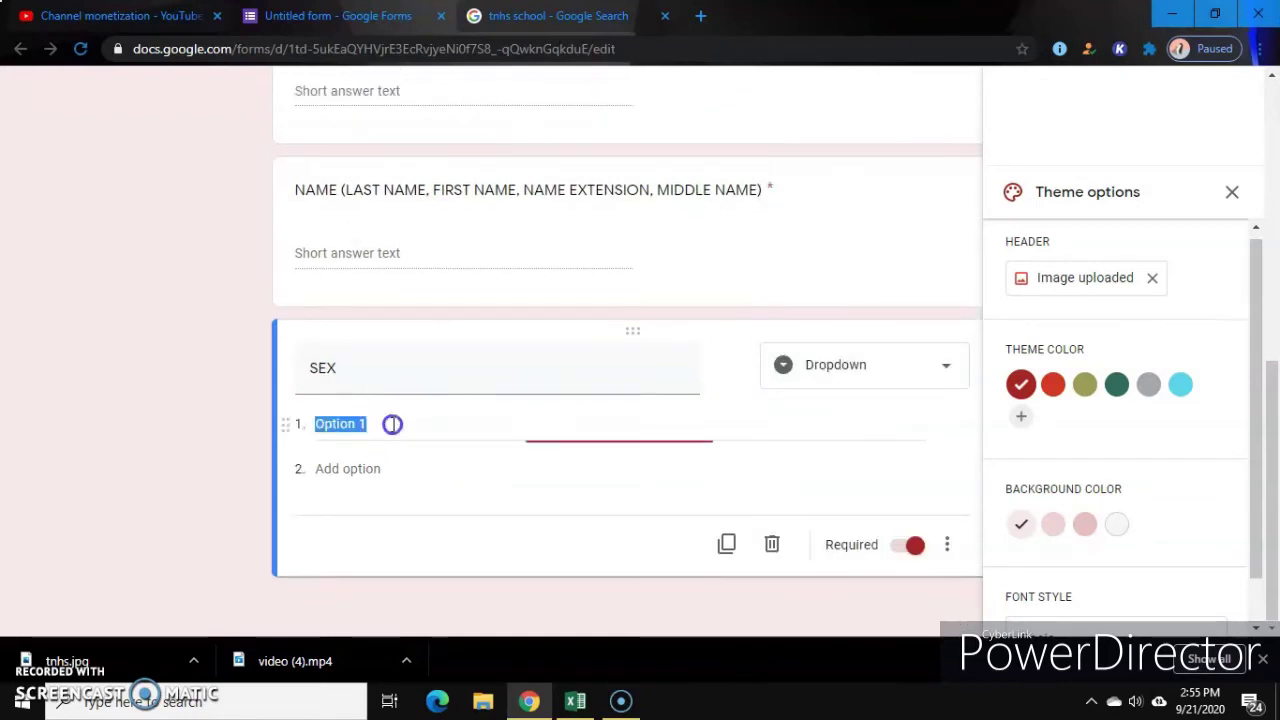
{"action": "type", "text": "MALE"}
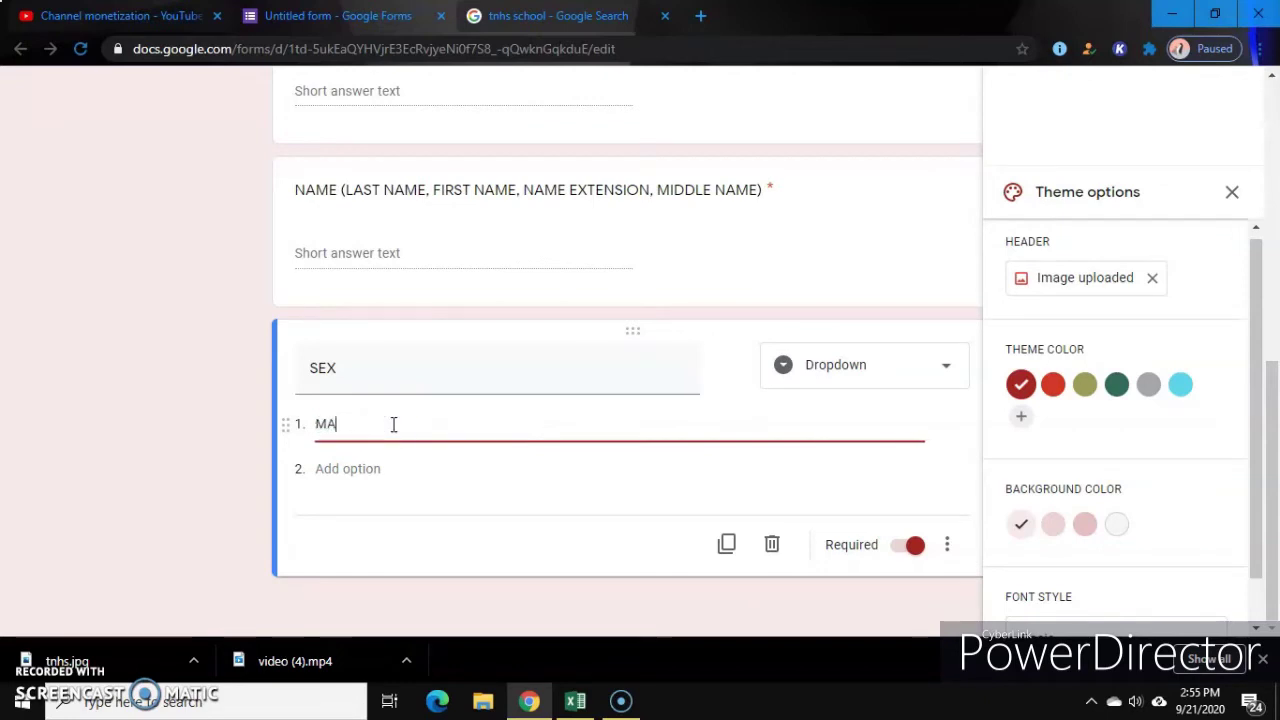
{"action": "left_click", "coordinate": [395, 452]}
{"action": "left_click", "coordinate": [361, 470]}
{"action": "left_click", "coordinate": [386, 475]}
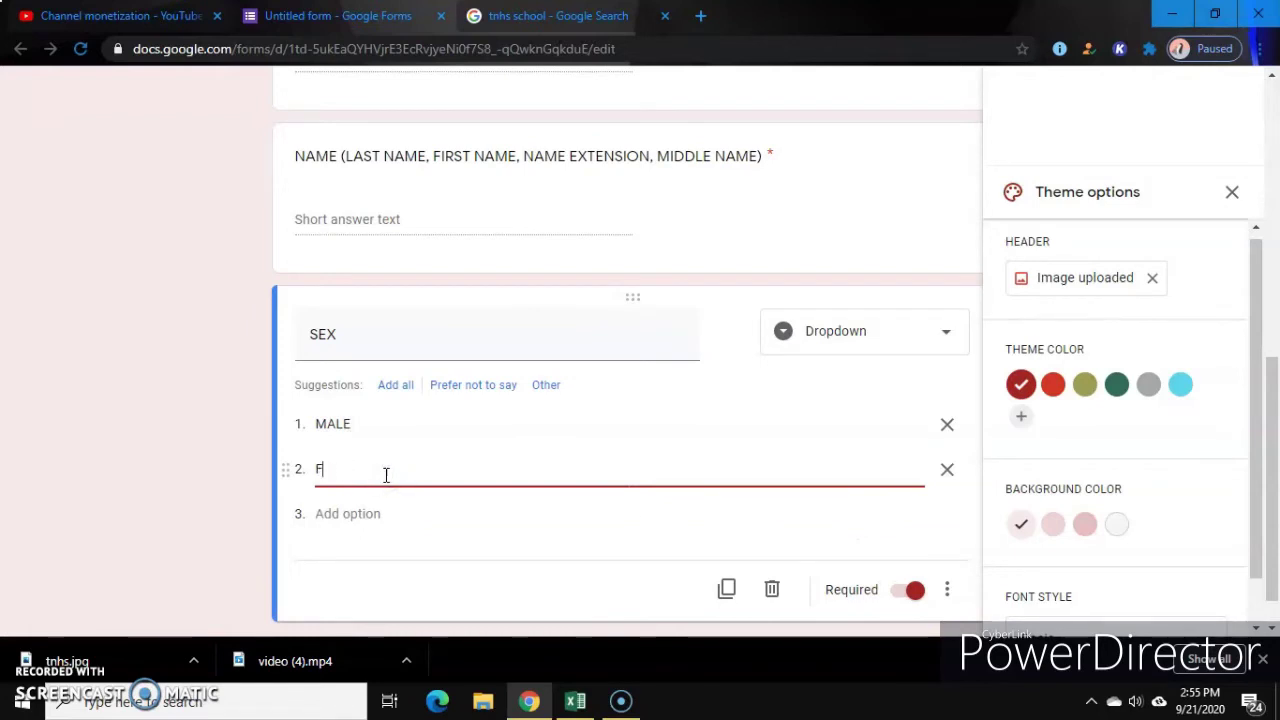
{"action": "type", "text": "EMALE"}
{"action": "left_click", "coordinate": [629, 485]}
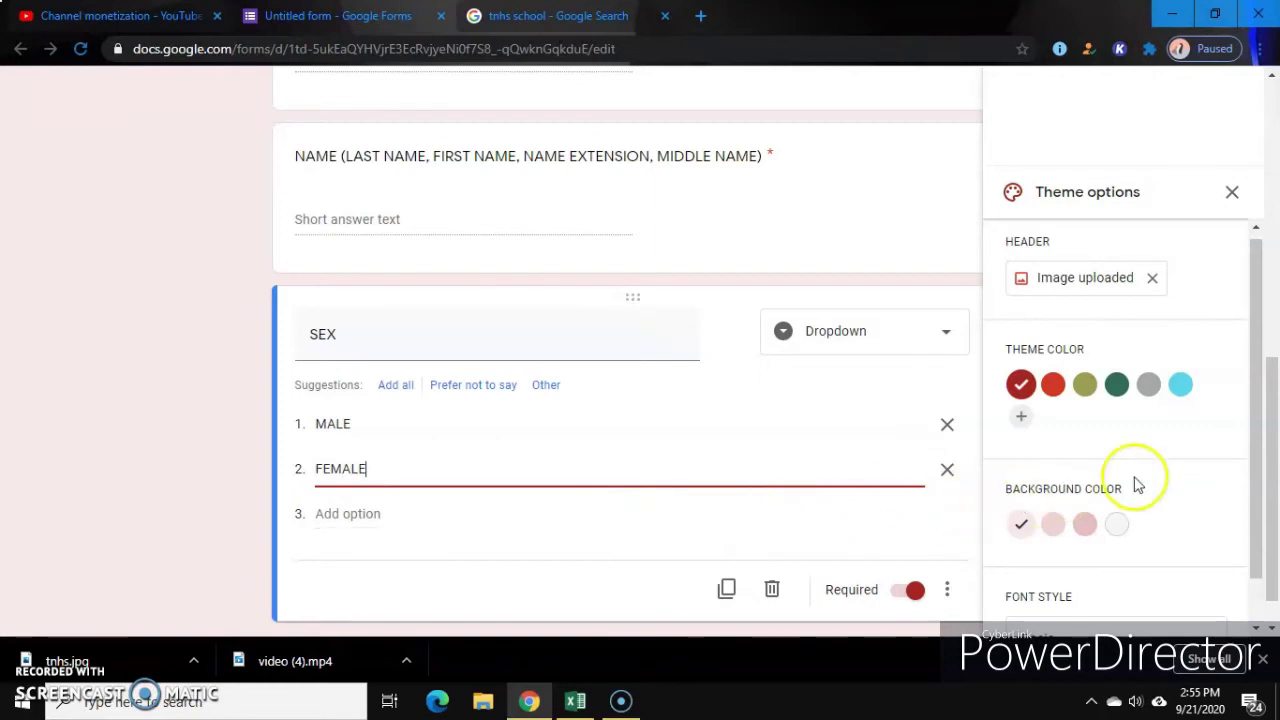
Step: Duplicate the SEX question and retitle the copy "BIRTHDATE (MM/DD/YYYY)"
{"action": "scroll", "coordinate": [1268, 482], "scroll_direction": "down", "scroll_amount": 1}
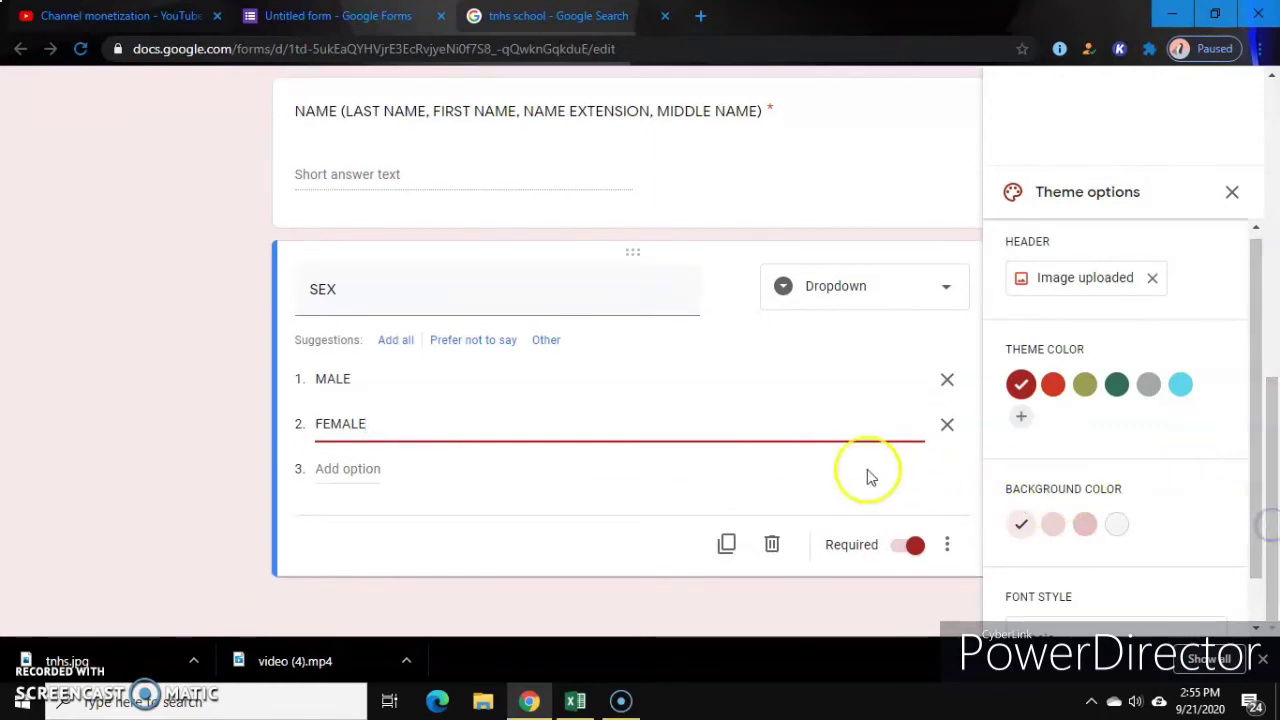
{"action": "left_click", "coordinate": [727, 545]}
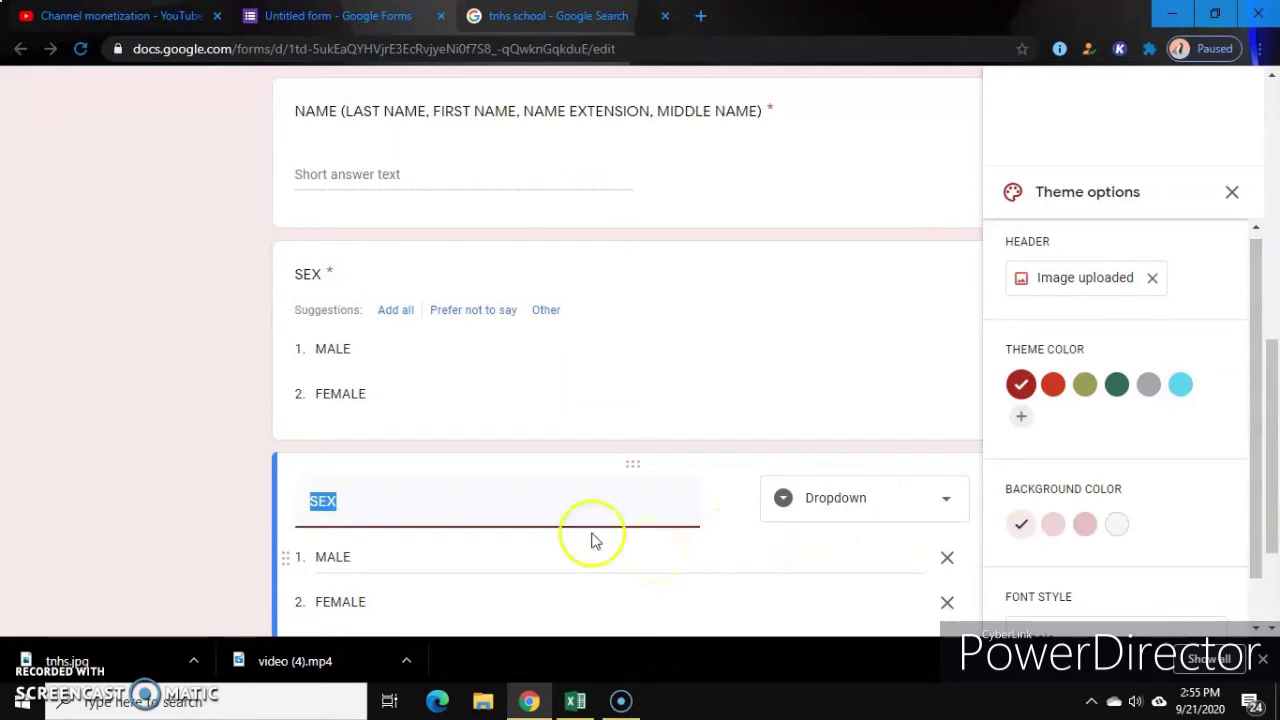
{"action": "left_click", "coordinate": [362, 515]}
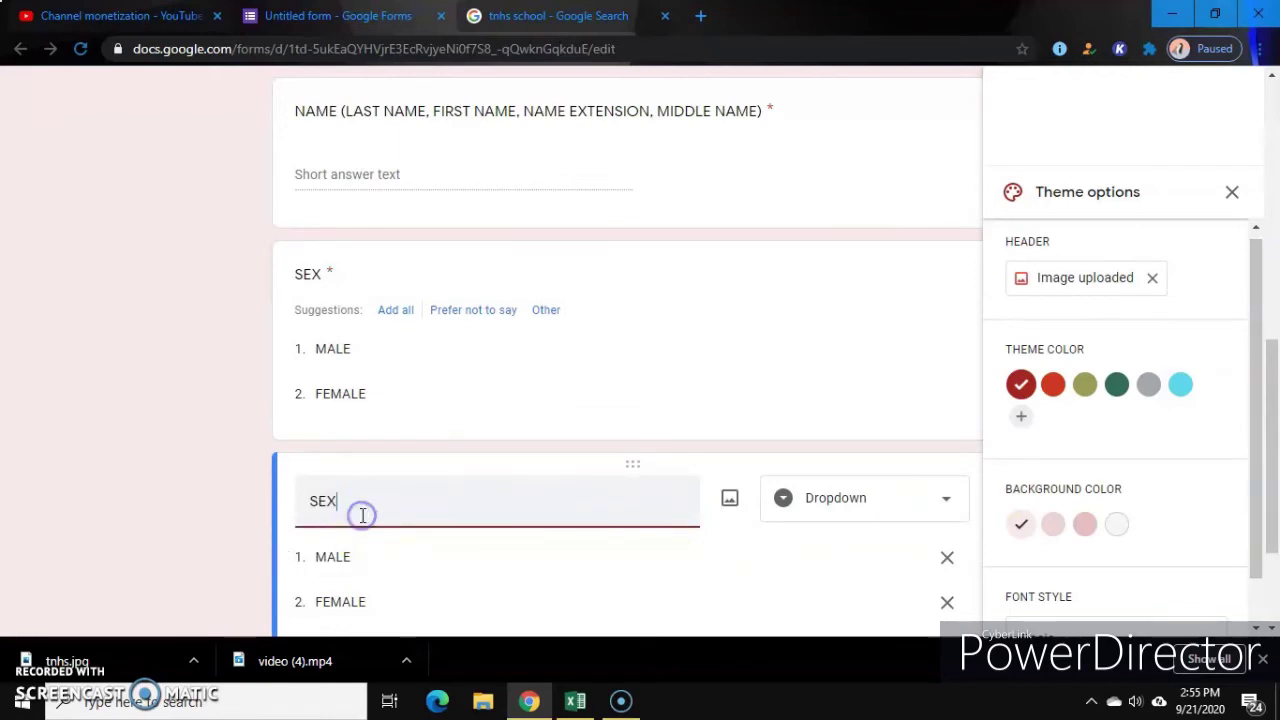
{"action": "key", "text": "BackSpace"}
{"action": "key", "text": "BackSpace"}
{"action": "type", "text": "BIRTHDATE (MM"}
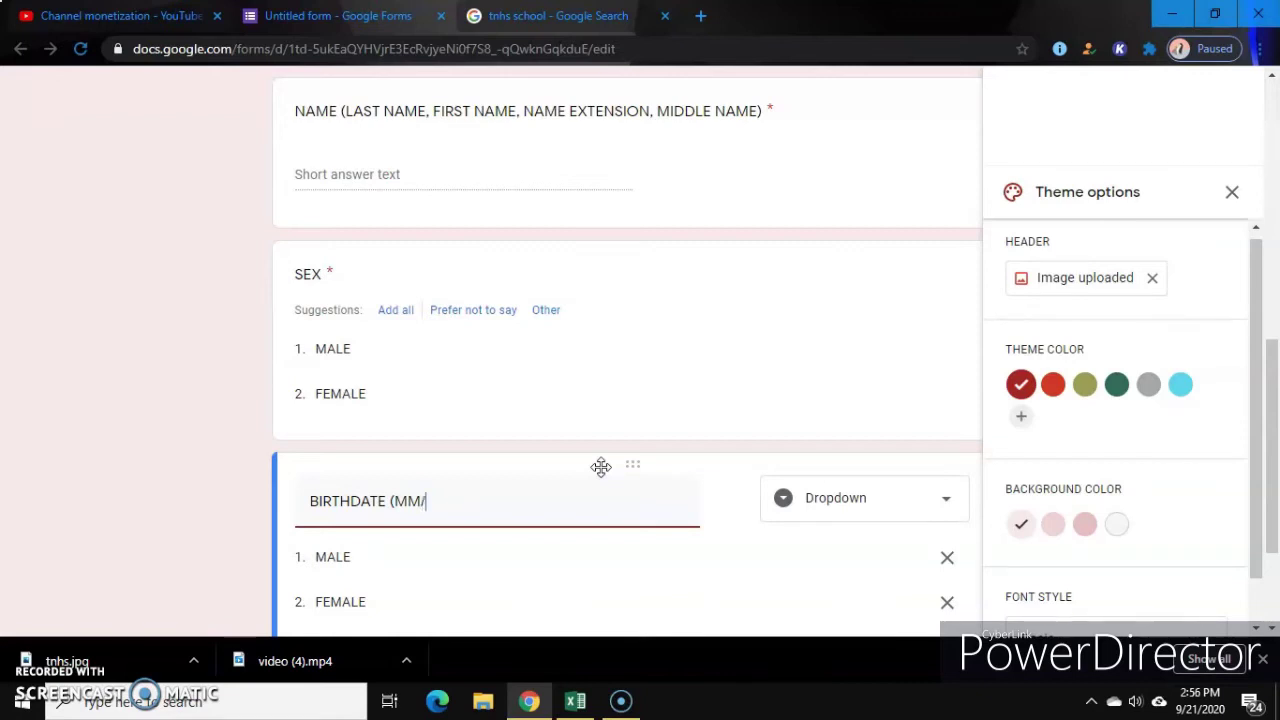
{"action": "type", "text": "/YYYY)"}
Step: Change the BIRTHDATE question's type to Short answer and make the question optional
{"action": "left_click", "coordinate": [946, 500]}
{"action": "left_click", "coordinate": [884, 120]}
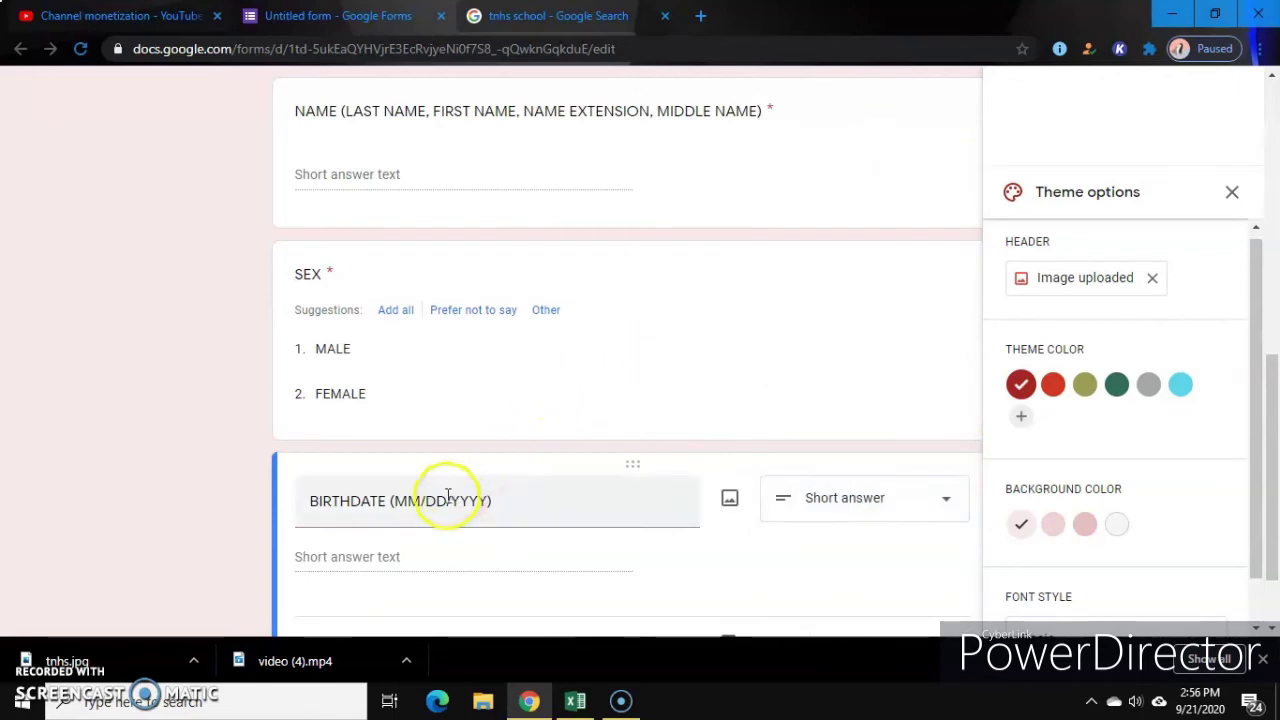
{"action": "scroll", "coordinate": [1269, 523], "scroll_direction": "down", "scroll_amount": 1}
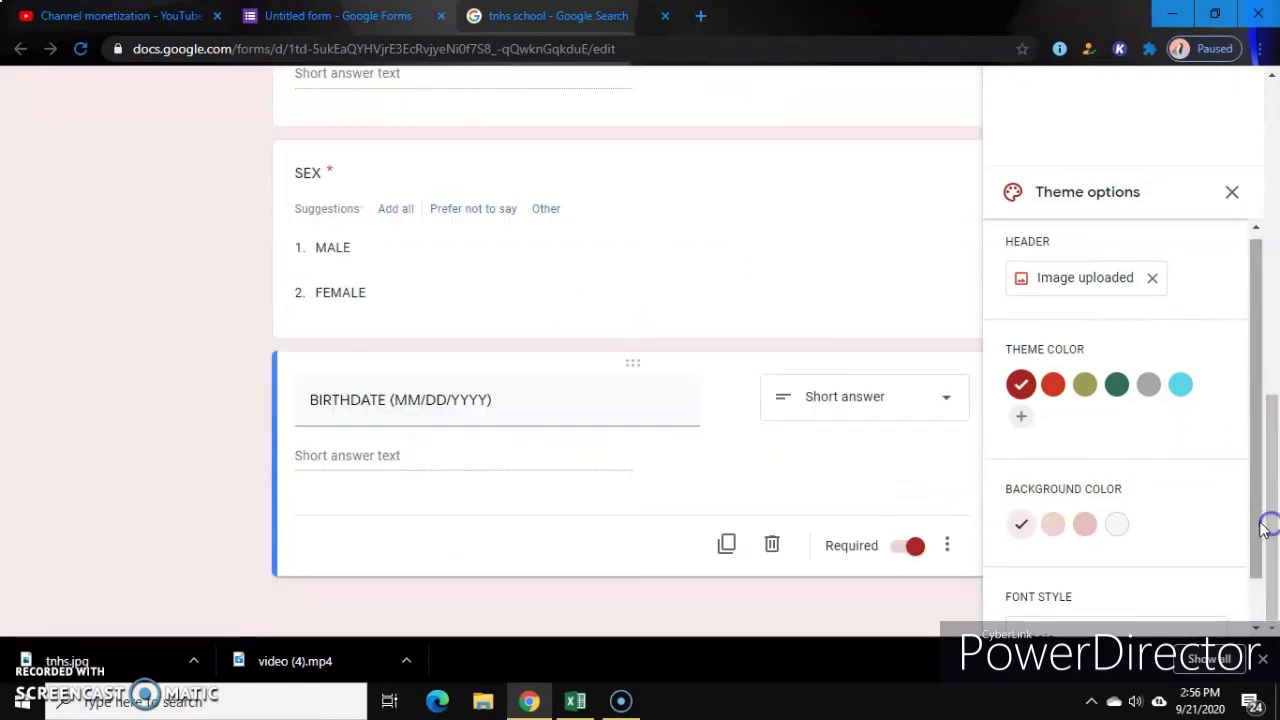
{"action": "left_click", "coordinate": [1256, 588]}
{"action": "left_click", "coordinate": [471, 466]}
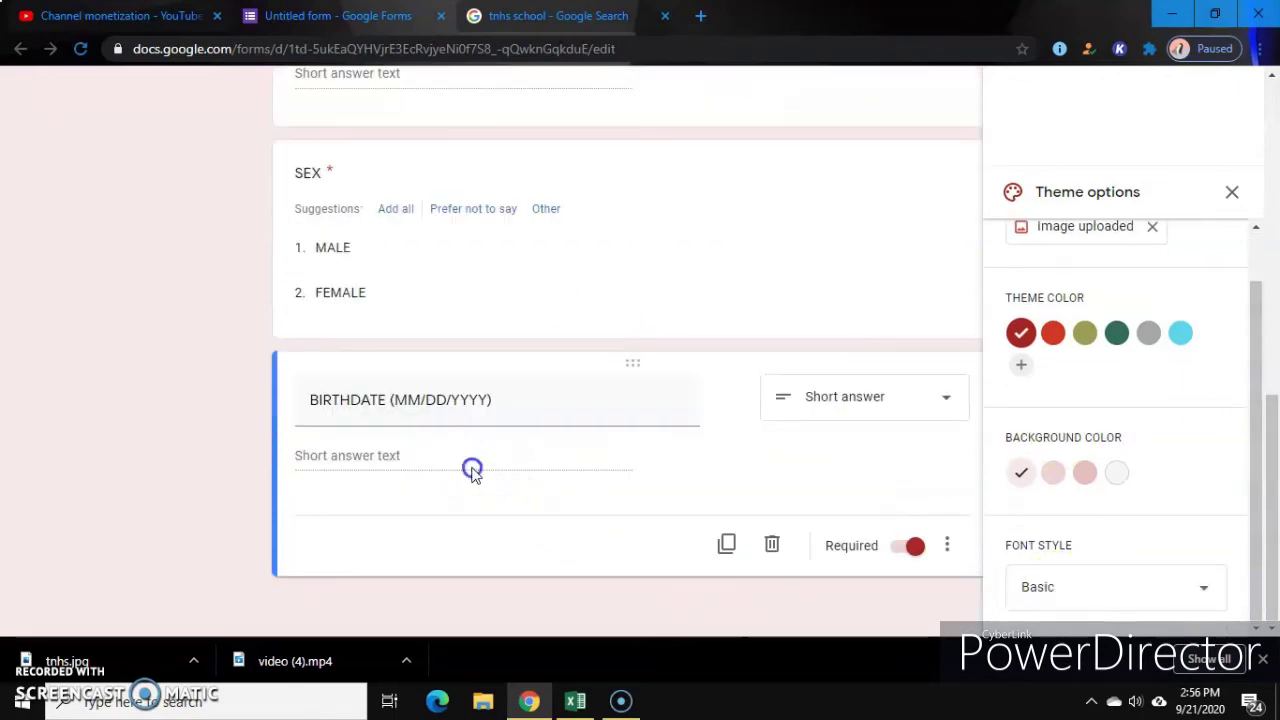
{"action": "left_click", "coordinate": [540, 514]}
{"action": "triple_click", "coordinate": [562, 395]}
{"action": "left_click", "coordinate": [512, 485]}
{"action": "left_click", "coordinate": [894, 478]}
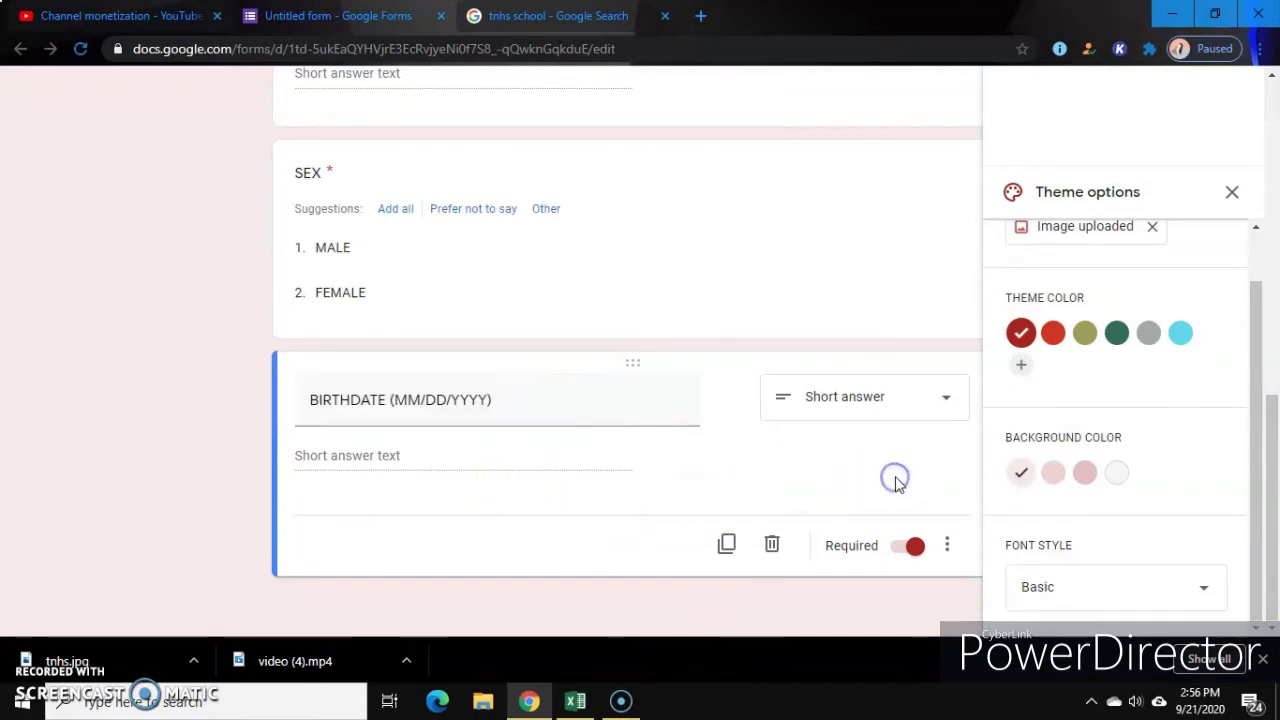
{"action": "left_click", "coordinate": [918, 545]}
{"action": "left_click", "coordinate": [579, 520]}
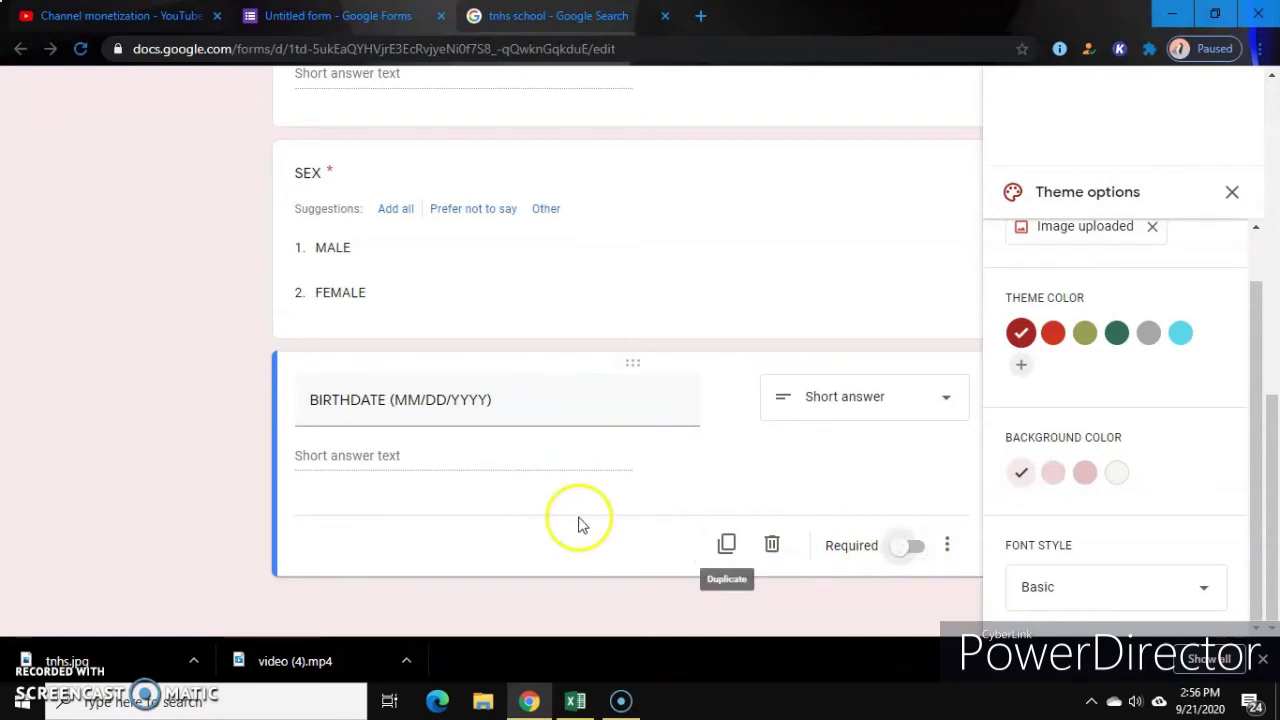
Step: Duplicate the BIRTHDATE question and retitle the lower copy "AGE (as of 1st Friday of June)"
{"action": "left_click", "coordinate": [726, 544]}
{"action": "left_click_drag", "start_coordinate": [1268, 449], "coordinate": [1272, 557]}
{"action": "left_click_drag", "start_coordinate": [429, 363], "coordinate": [429, 271]}
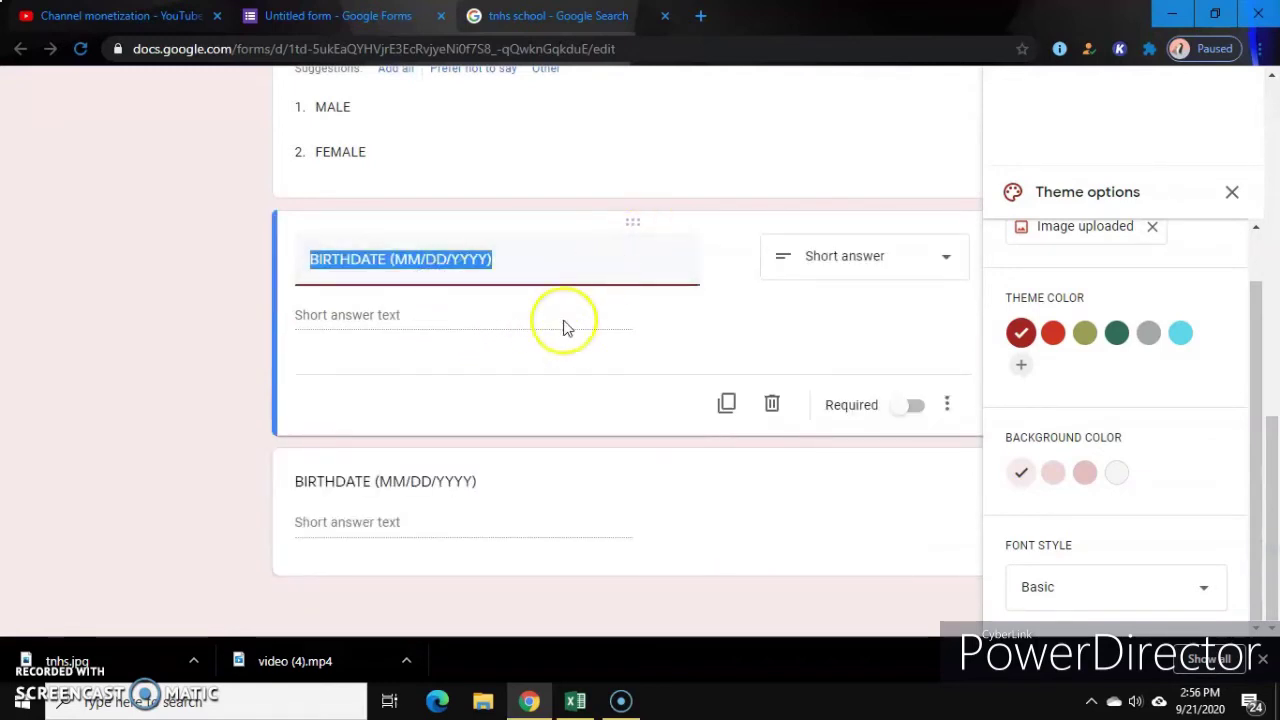
{"action": "left_click", "coordinate": [435, 517]}
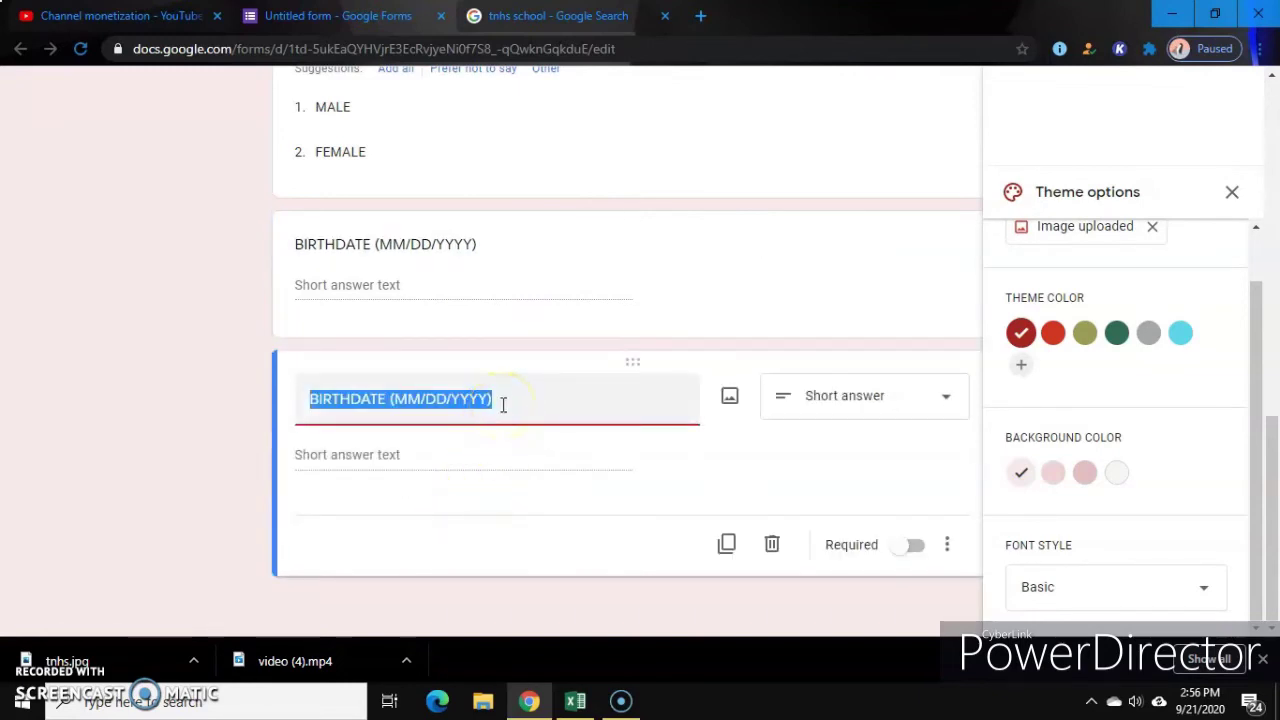
{"action": "key", "text": "BackSpace"}
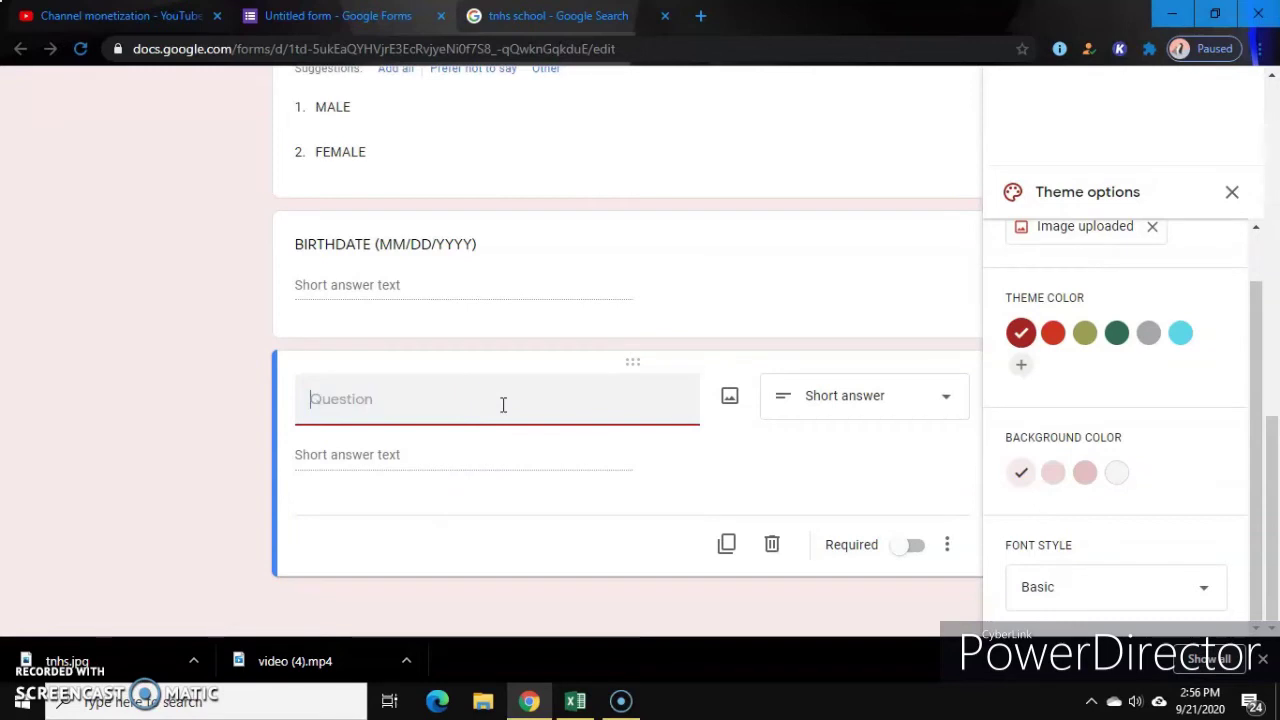
{"action": "type", "text": "AGE "}
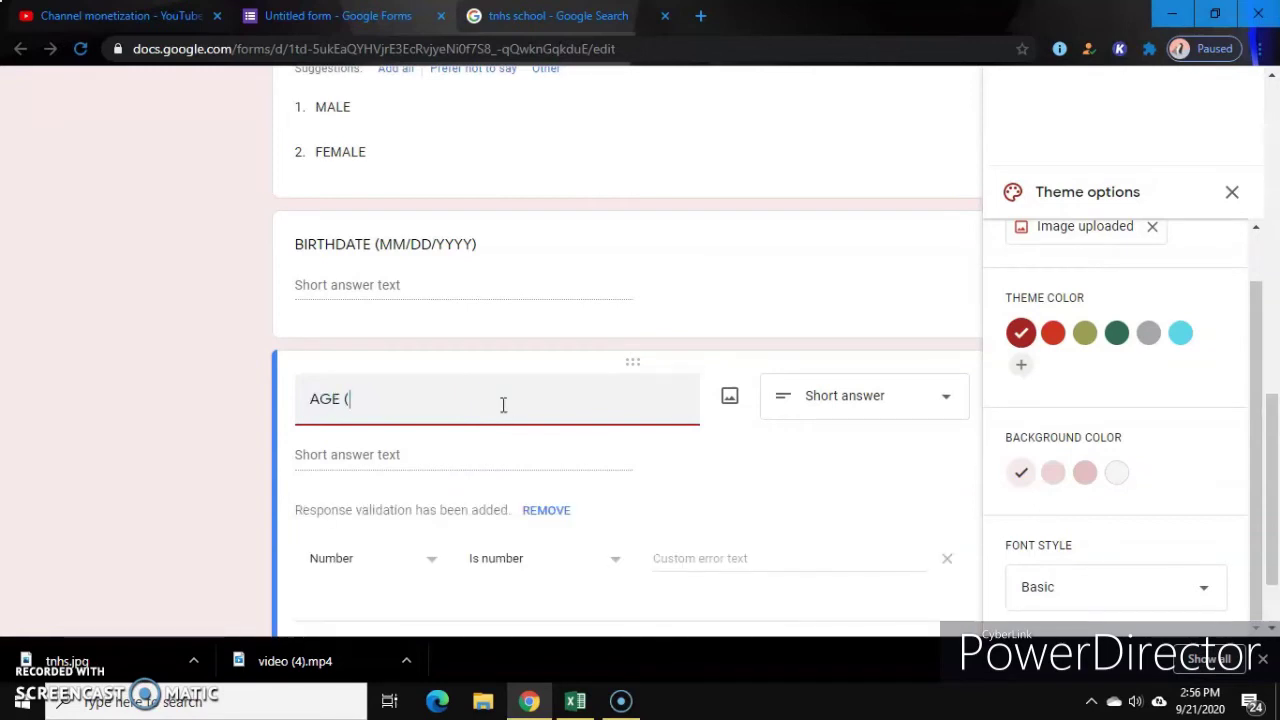
{"action": "type", "text": "("}
{"action": "key", "text": "Caps_Lock"}
{"action": "type", "text": "as of 1st Fr"}
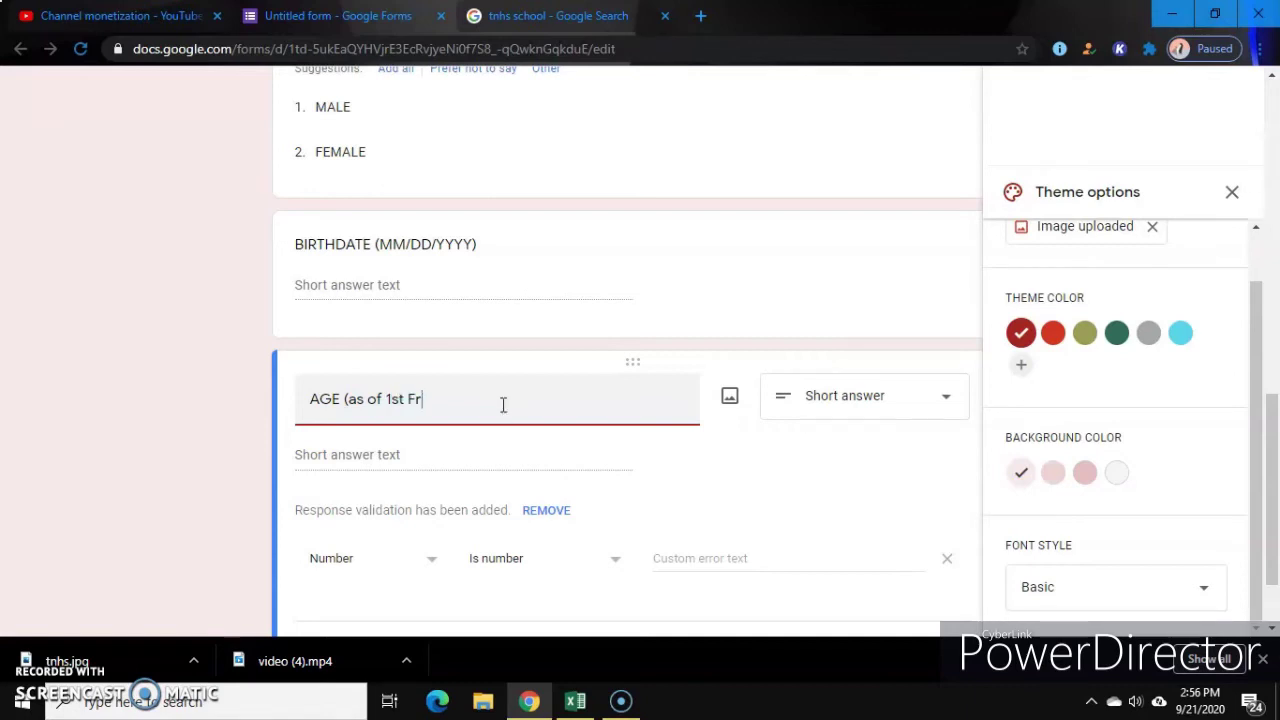
{"action": "type", "text": "iday of June"}
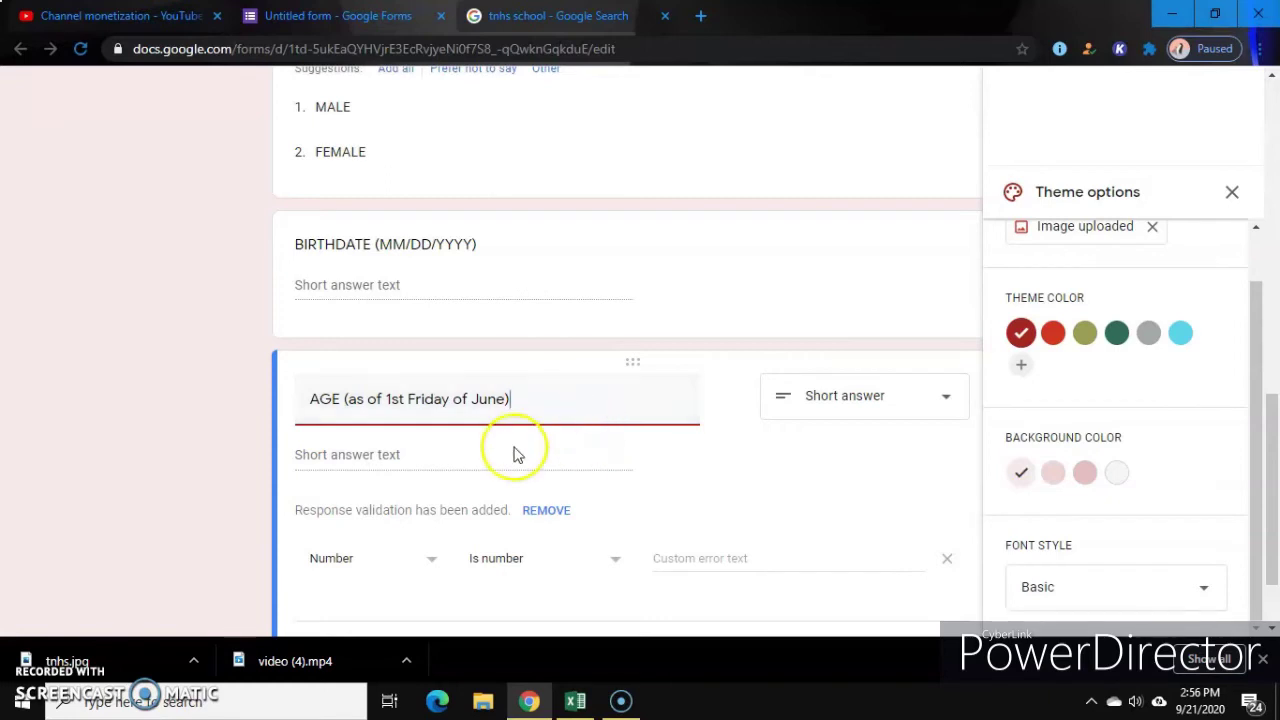
{"action": "left_click", "coordinate": [450, 468]}
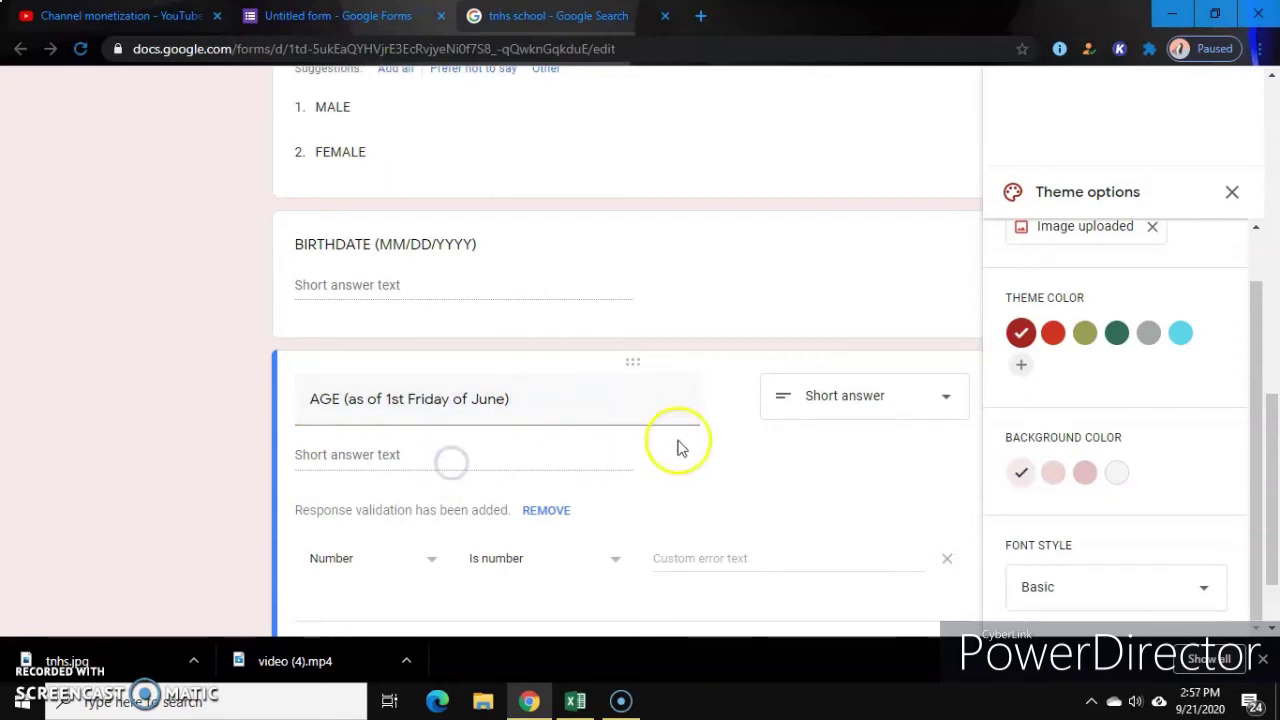
Step: Duplicate the AGE question and retitle the copy "Religious Affiliation"
{"action": "left_click_drag", "start_coordinate": [1257, 471], "coordinate": [1266, 531]}
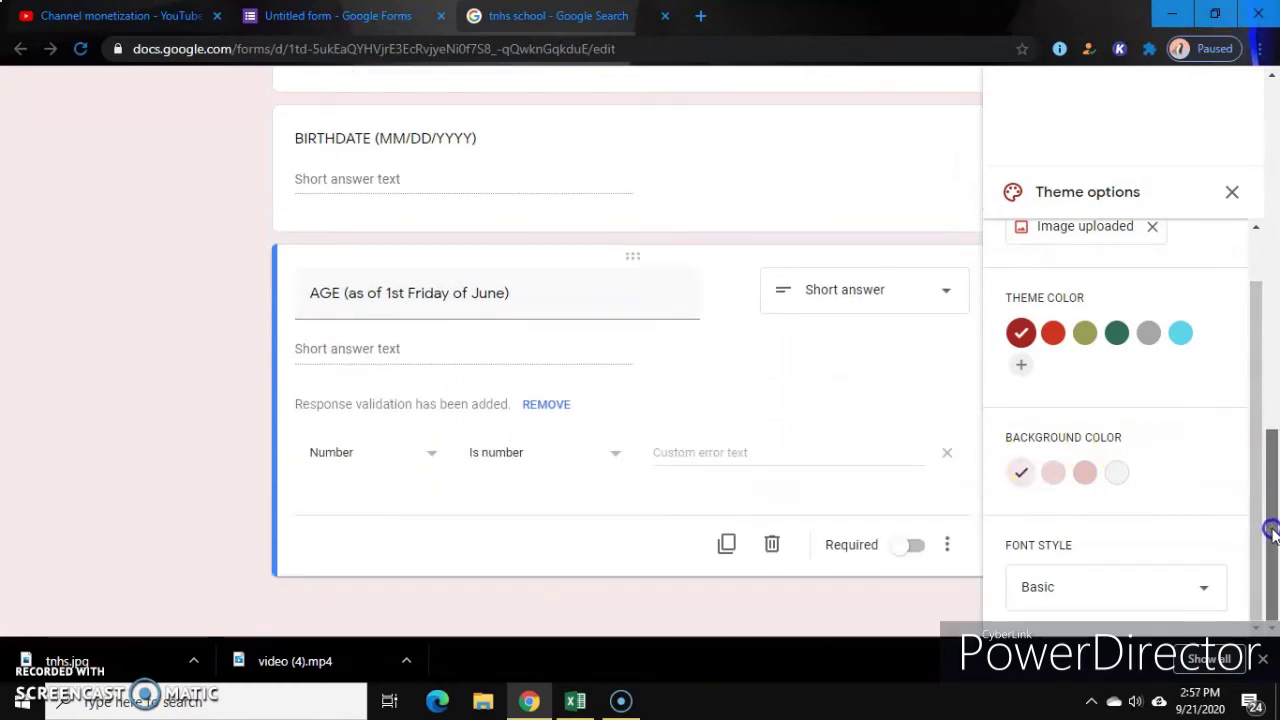
{"action": "left_click", "coordinate": [727, 544]}
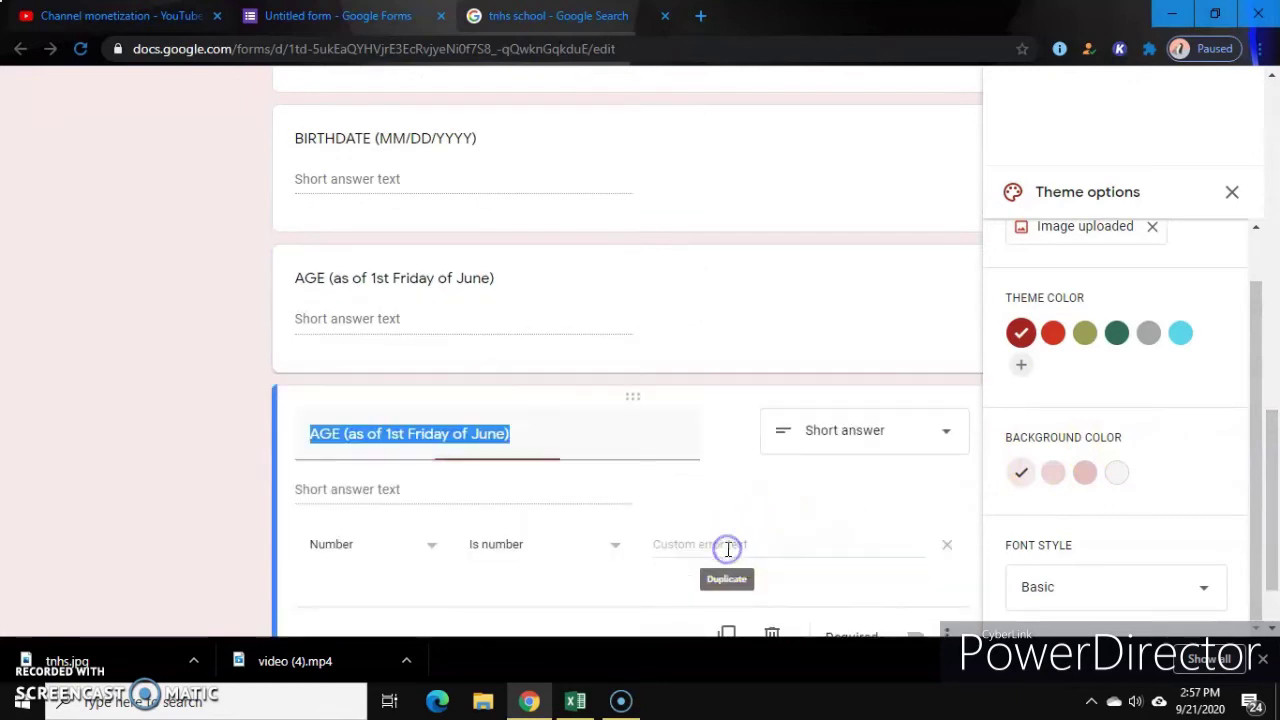
{"action": "left_click", "coordinate": [565, 432]}
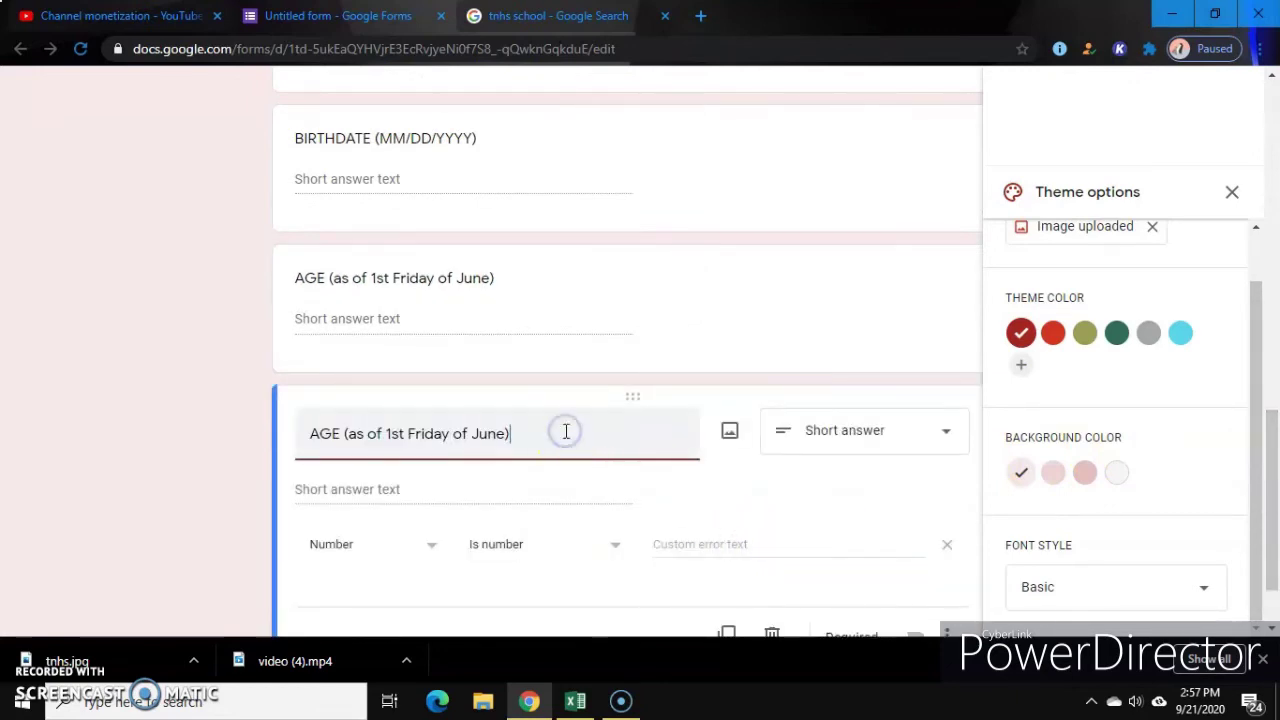
{"action": "key", "text": "BackSpace"}
{"action": "key", "text": "BackSpace"}
{"action": "key", "text": "BackSpace"}
{"action": "key", "text": "BackSpace"}
{"action": "key", "text": "BackSpace"}
{"action": "key", "text": "BackSpace"}
{"action": "key", "text": "BackSpace"}
{"action": "key", "text": "BackSpace"}
{"action": "key", "text": "BackSpace"}
{"action": "key", "text": "BackSpace"}
{"action": "key", "text": "BackSpace"}
{"action": "key", "text": "BackSpace"}
{"action": "key", "text": "BackSpace"}
{"action": "key", "text": "BackSpace"}
{"action": "key", "text": "BackSpace"}
{"action": "key", "text": "BackSpace"}
{"action": "key", "text": "BackSpace"}
{"action": "key", "text": "BackSpace"}
{"action": "key", "text": "BackSpace"}
{"action": "key", "text": "BackSpace"}
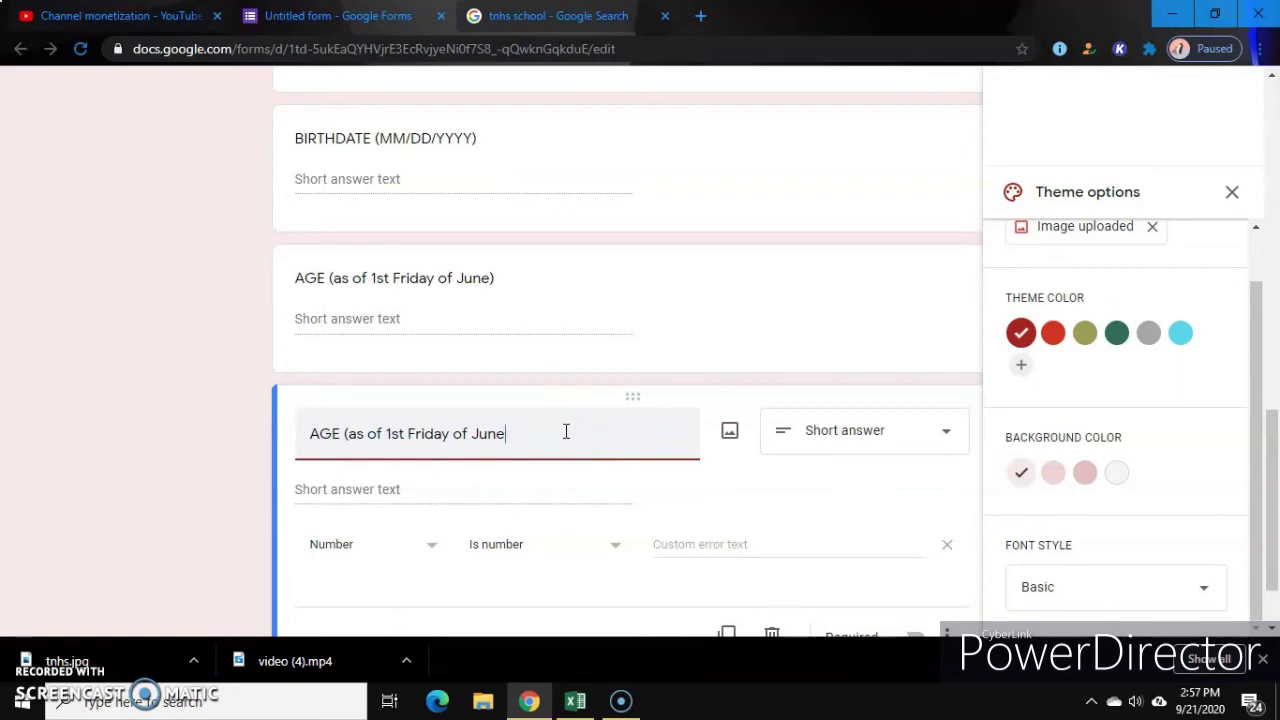
{"action": "type", "text": "Re"}
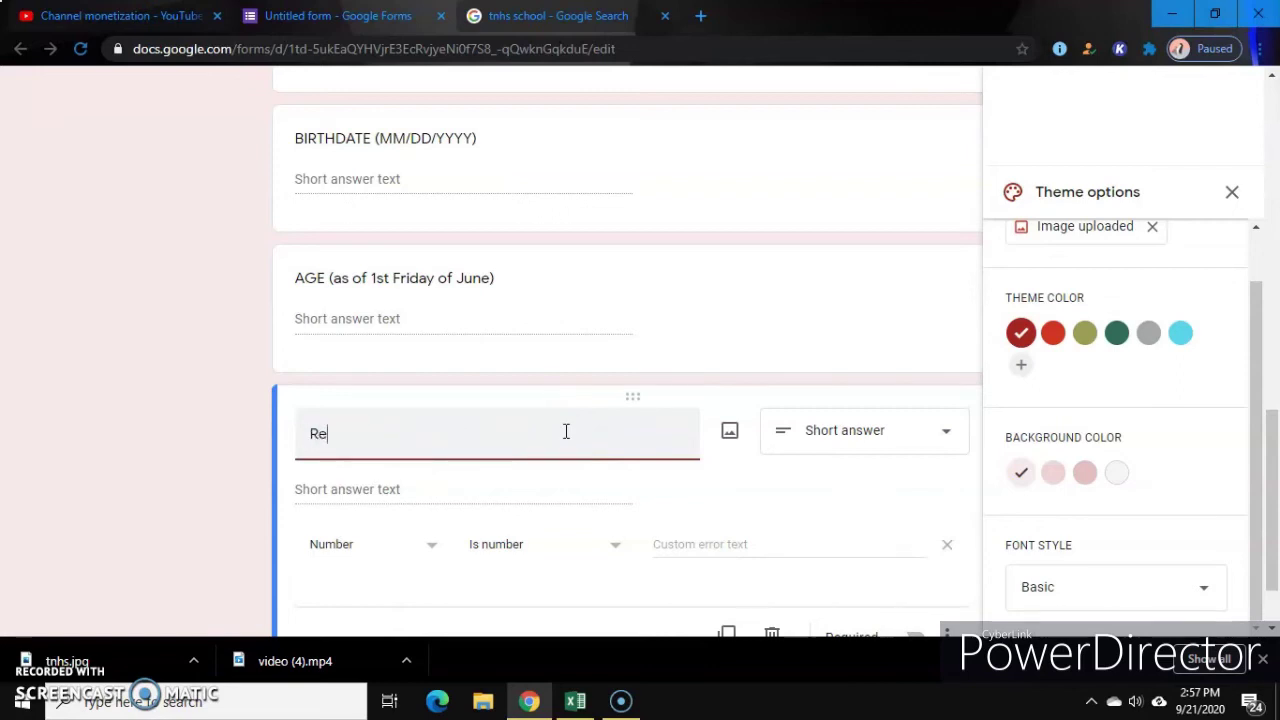
{"action": "type", "text": "ligious Affiliation"}
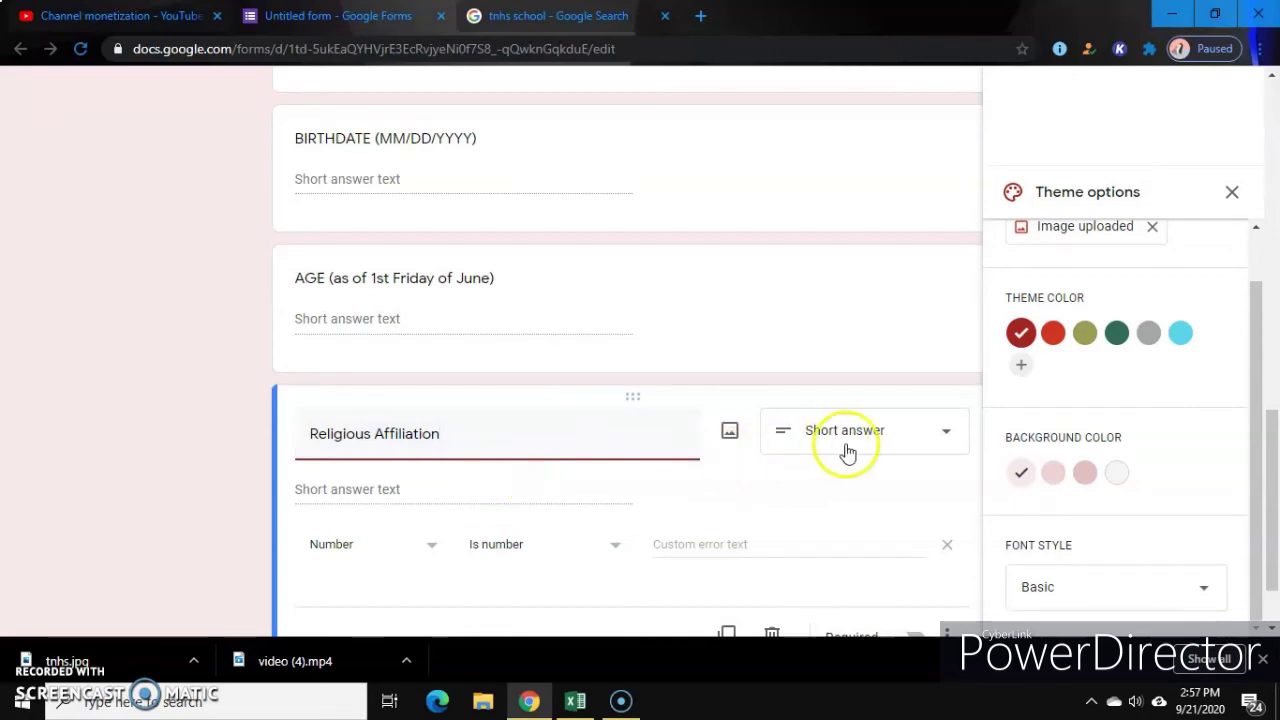
Step: Change the Religious Affiliation question to Multiple choice and name its first option "Christianity (Catholic, Born Again, Baptist, INC)"
{"action": "left_click", "coordinate": [947, 445]}
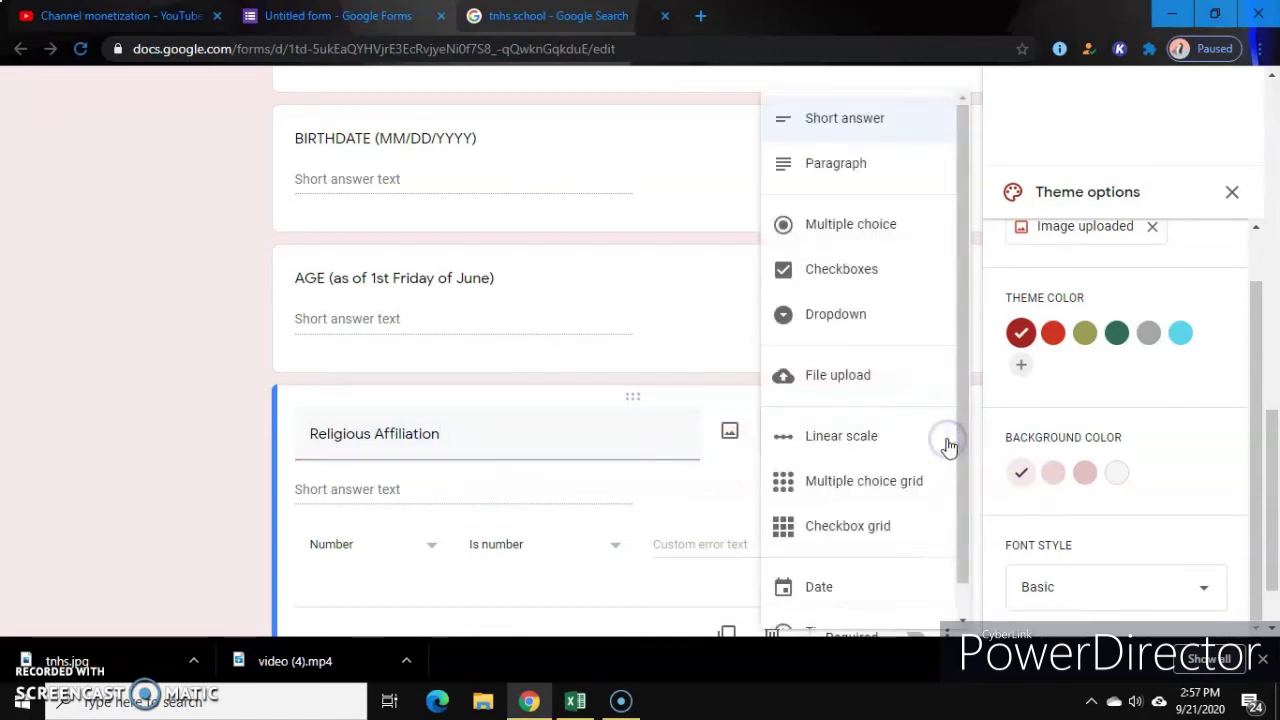
{"action": "left_click", "coordinate": [863, 229]}
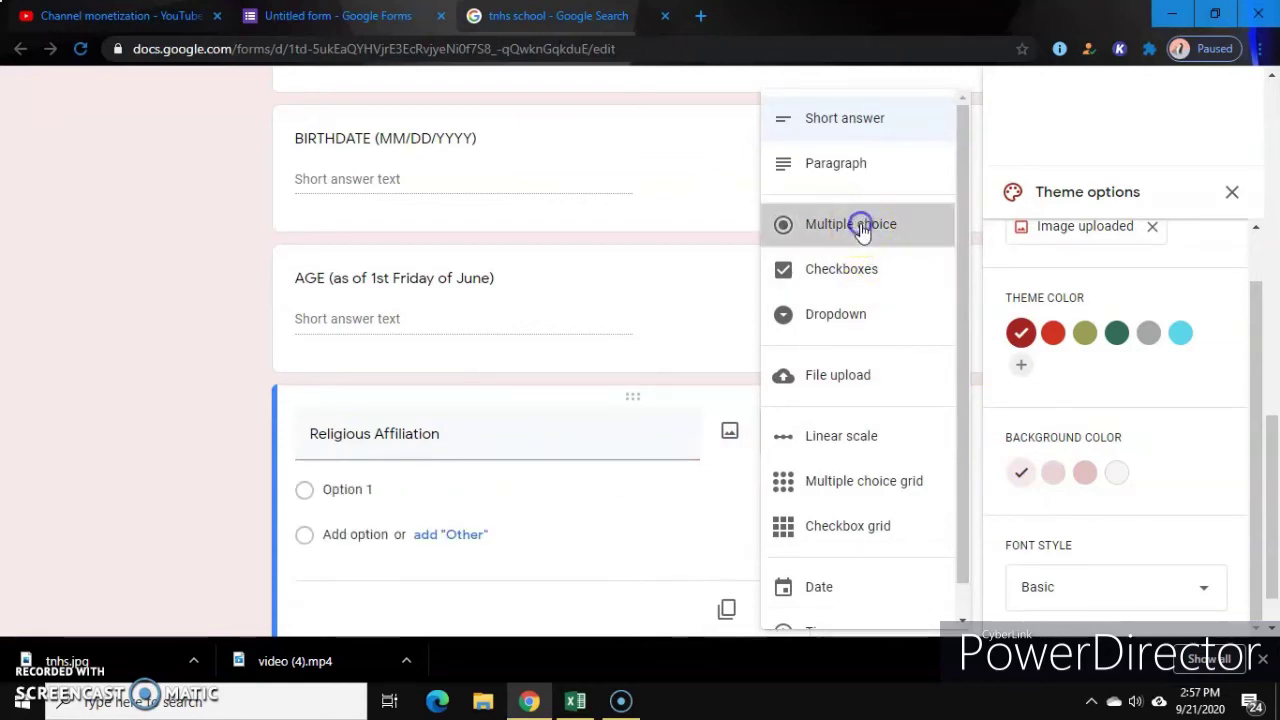
{"action": "left_click", "coordinate": [368, 490]}
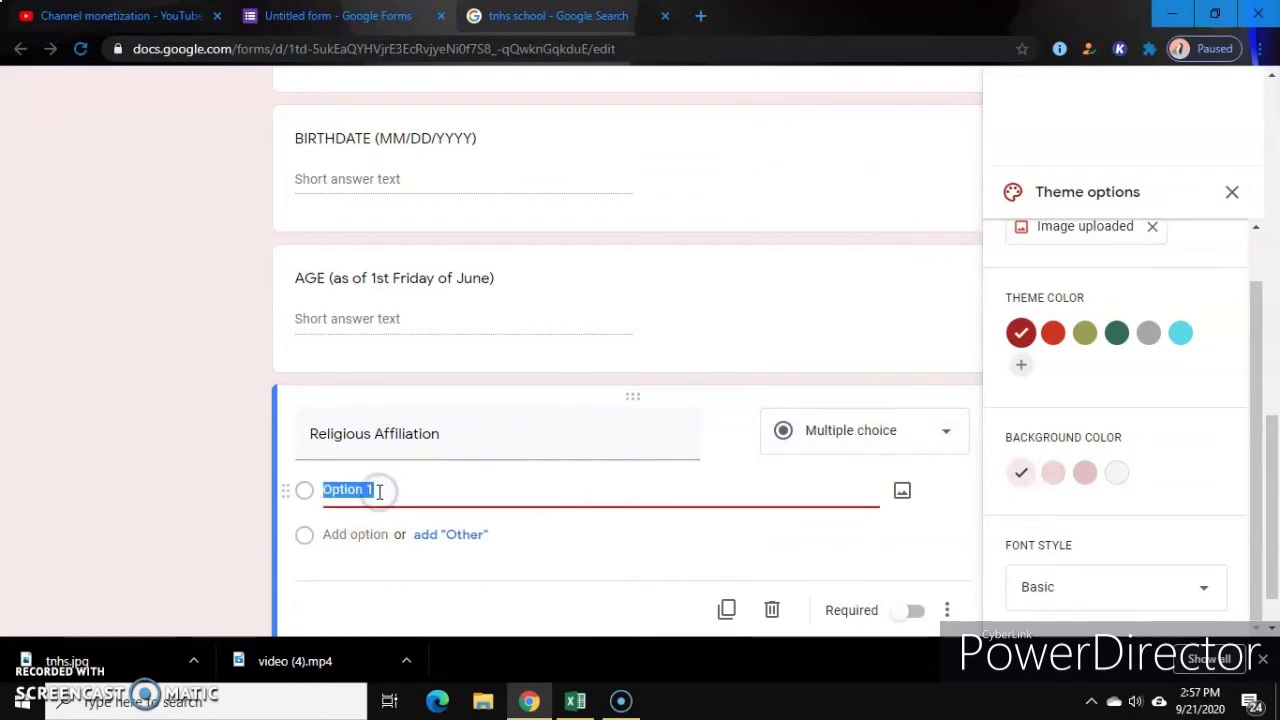
{"action": "type", "text": "Christi"}
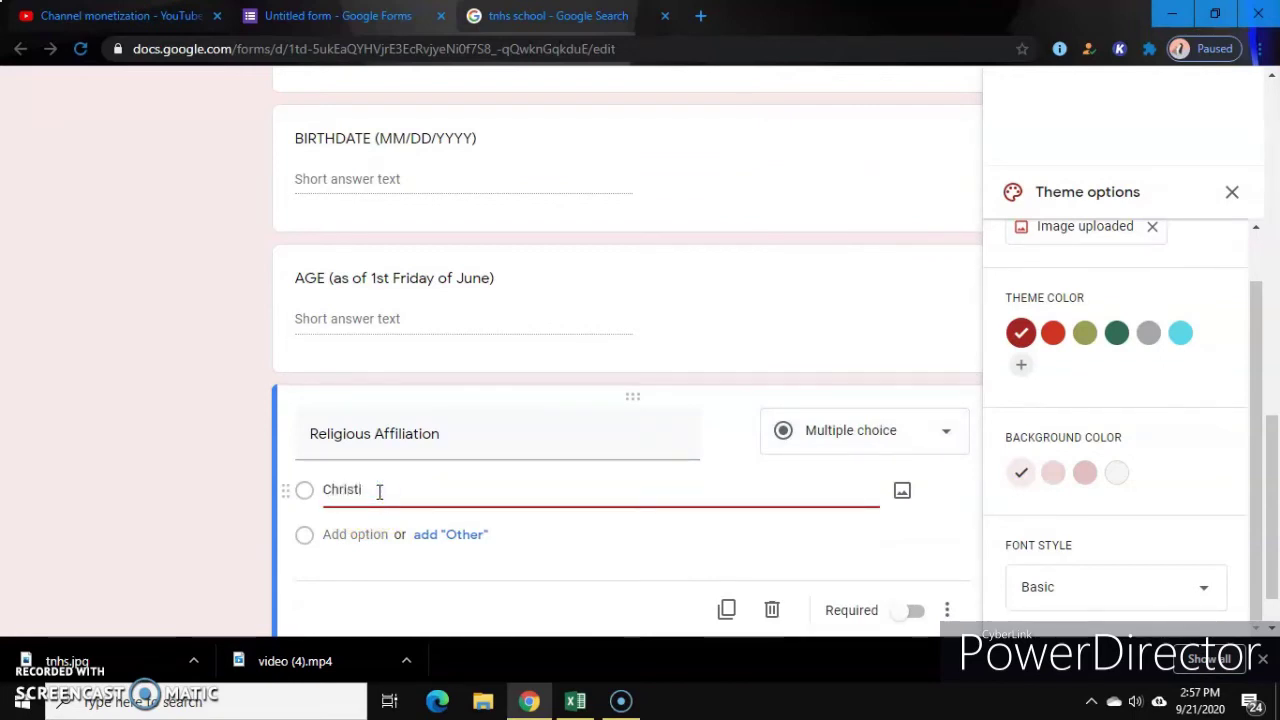
{"action": "type", "text": "anity ("}
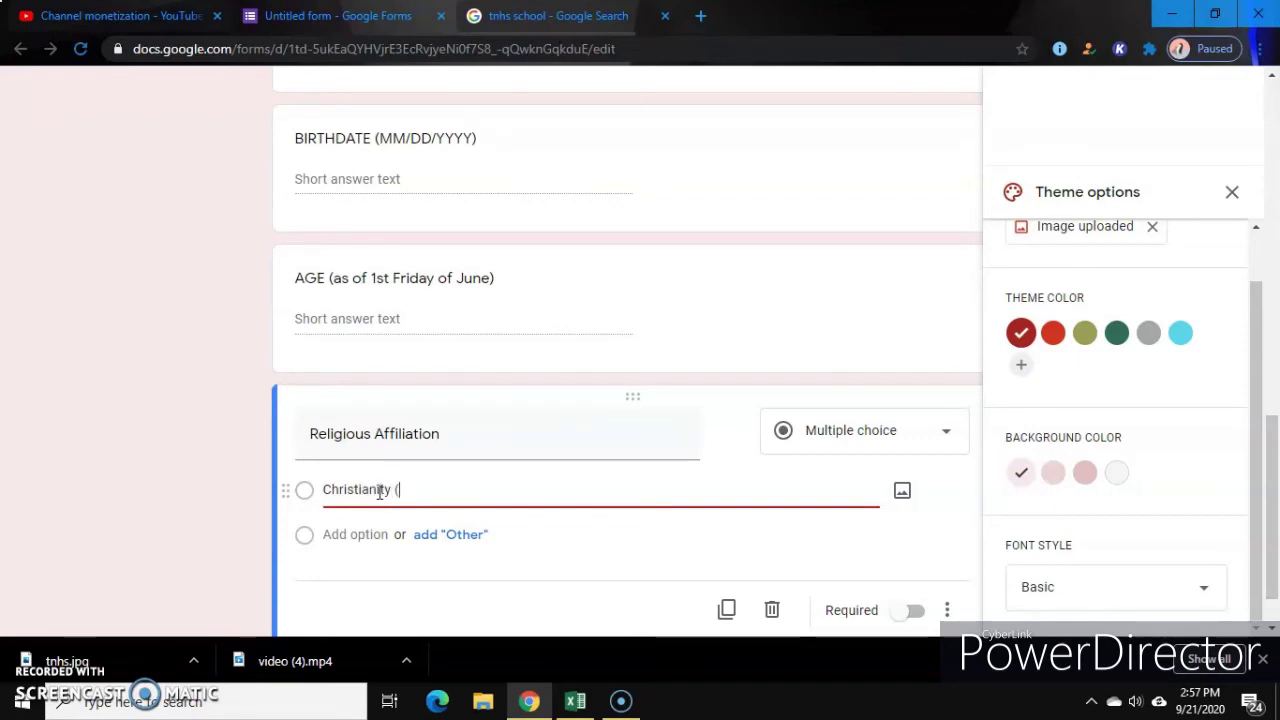
{"action": "type", "text": "Ch"}
{"action": "key", "text": "BackSpace"}
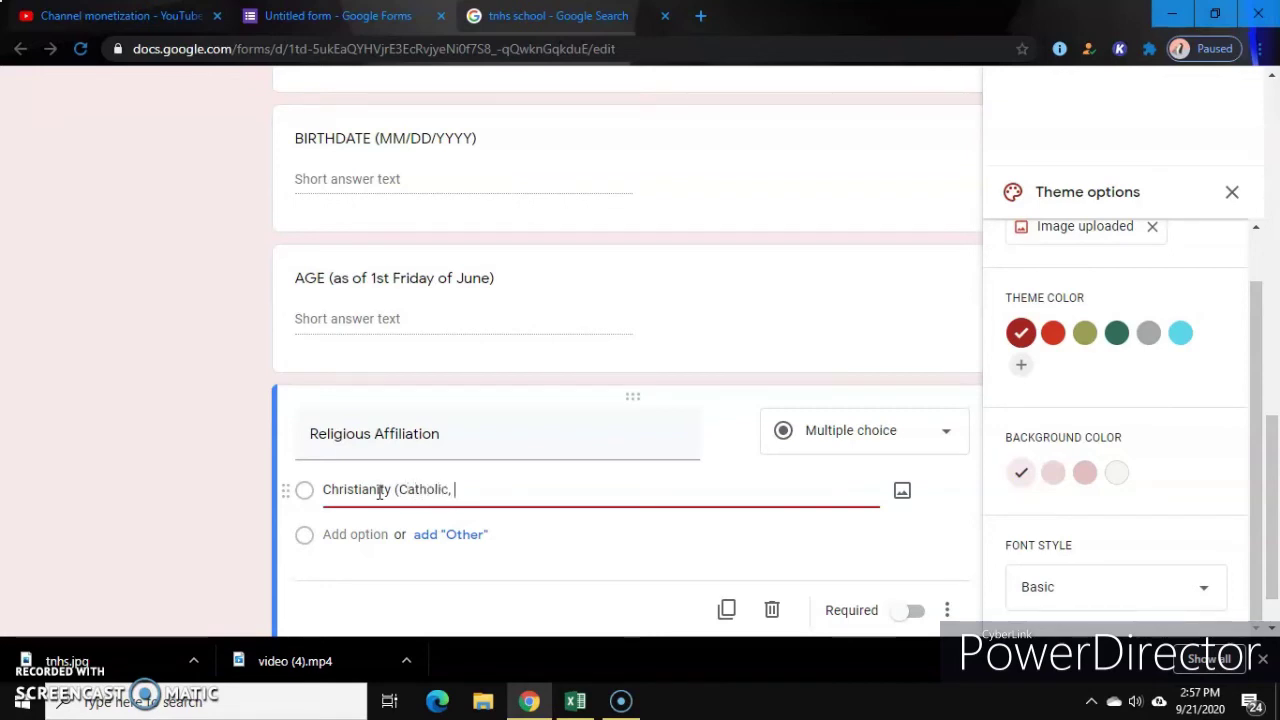
{"action": "type", "text": "Born Again,"}
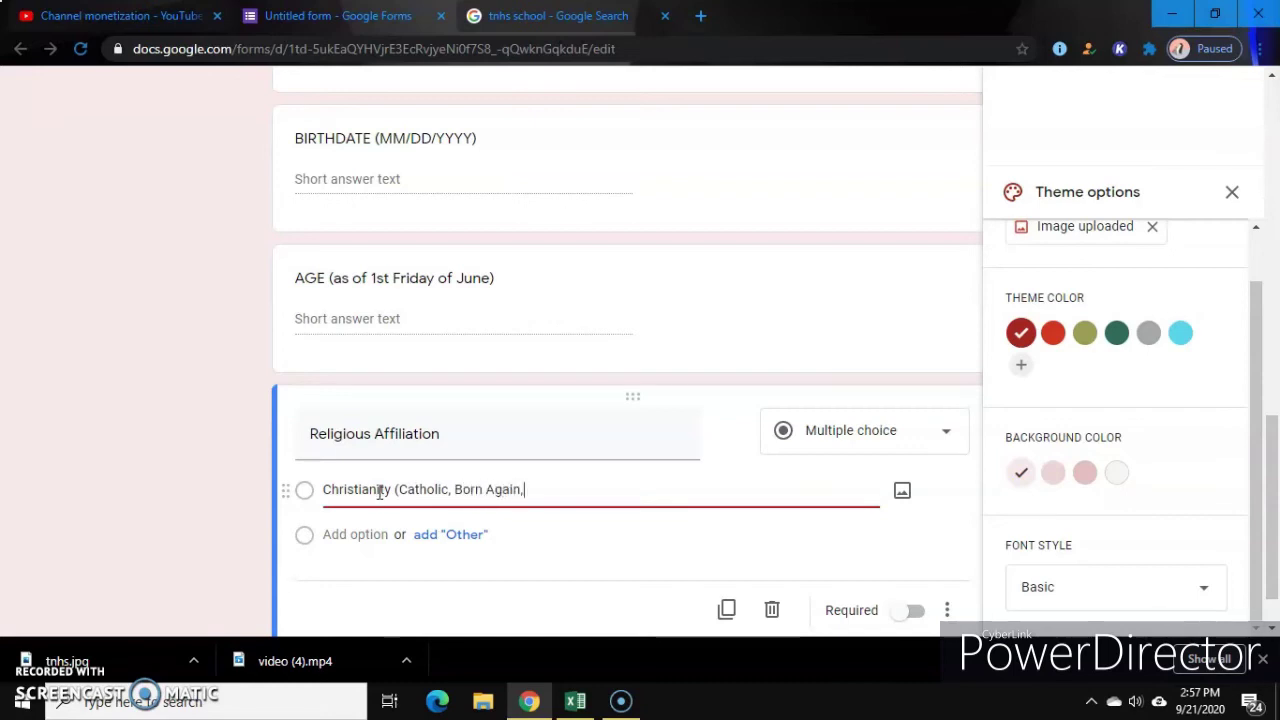
{"action": "type", "text": " Baptist, INC, e"}
{"action": "key", "text": "BackSpace"}
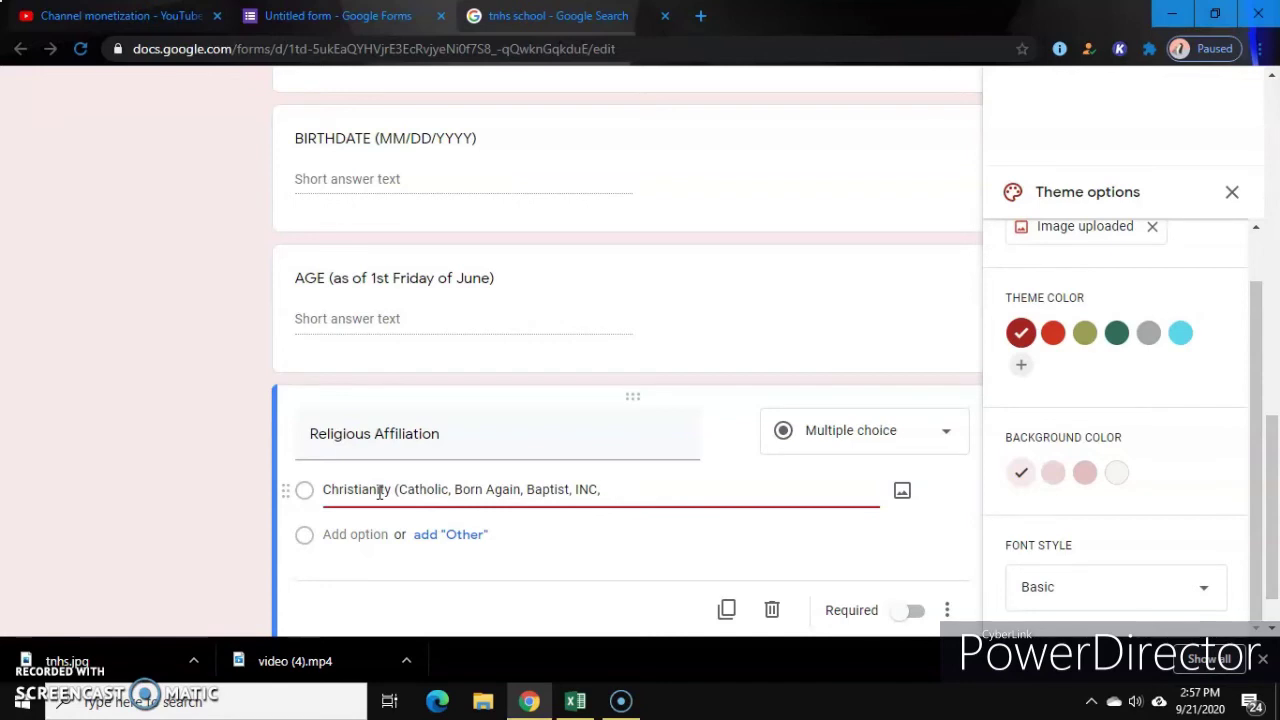
{"action": "key", "text": "BackSpace"}
{"action": "key", "text": "BackSpace"}
{"action": "type", "text": ")"}
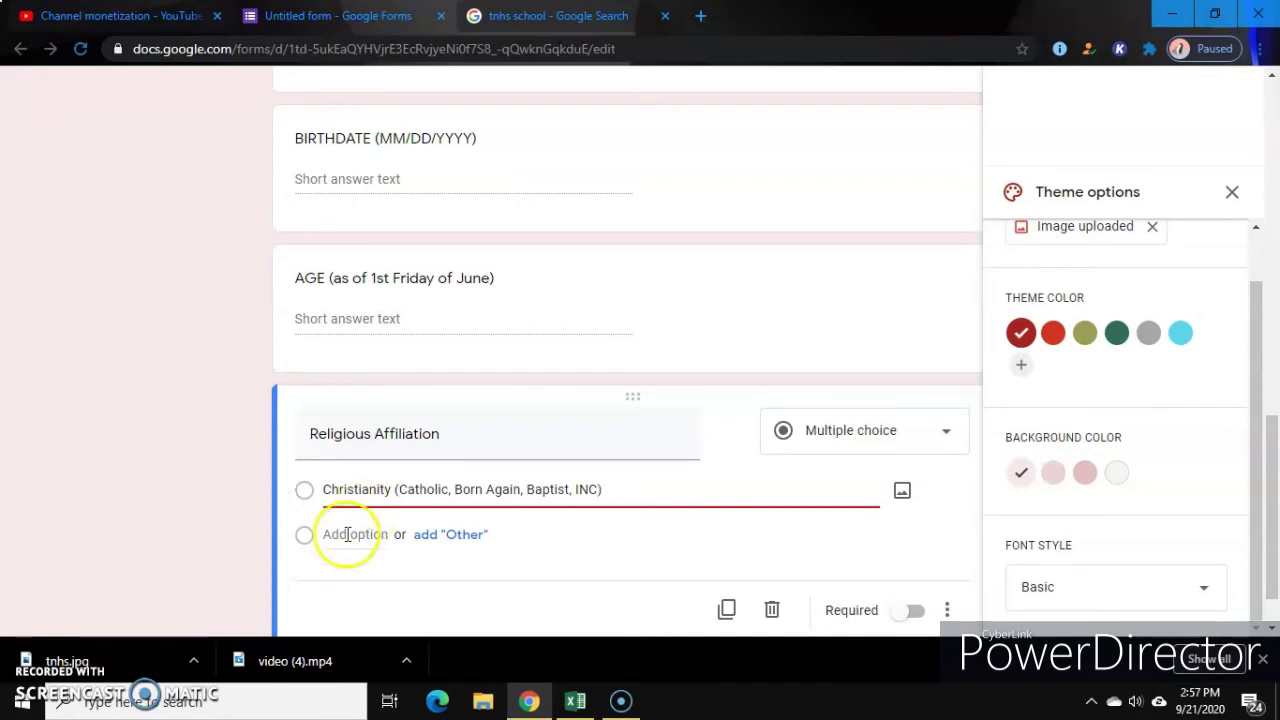
Step: Add an "Other" choice and the options "Islam" and "Buddhist" to the Religious Affiliation question
{"action": "left_click", "coordinate": [428, 540]}
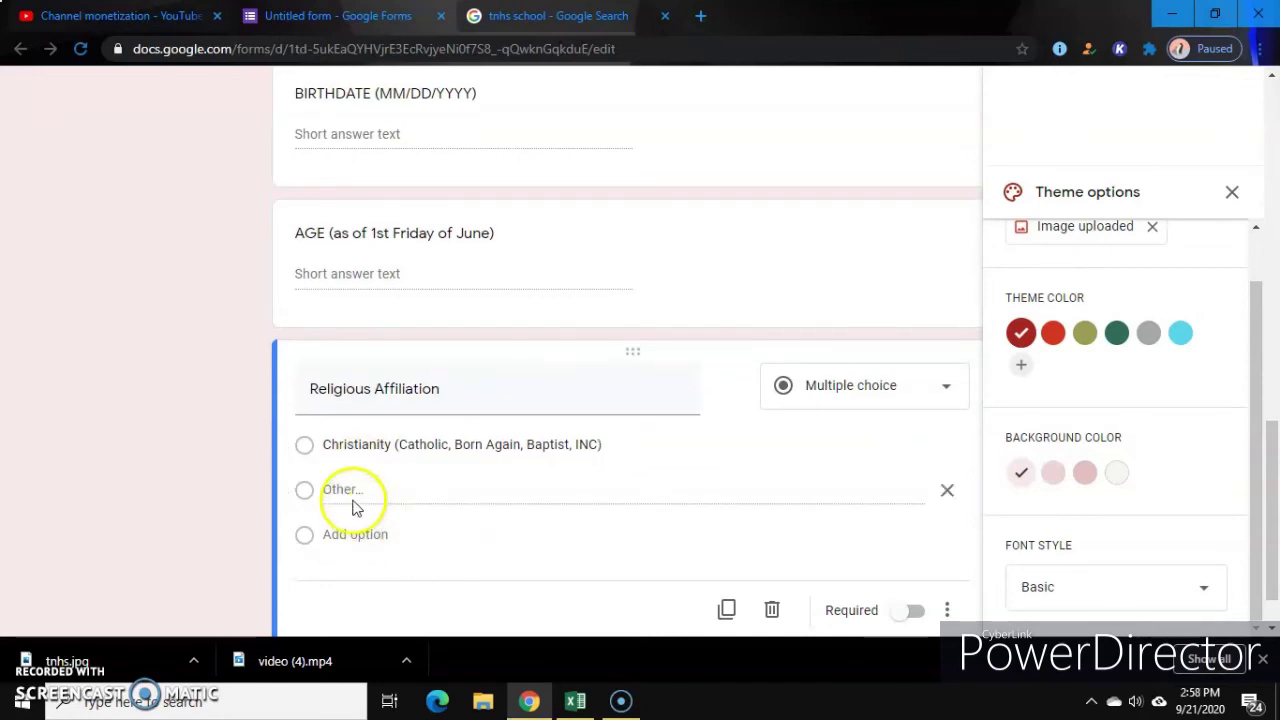
{"action": "left_click", "coordinate": [340, 533]}
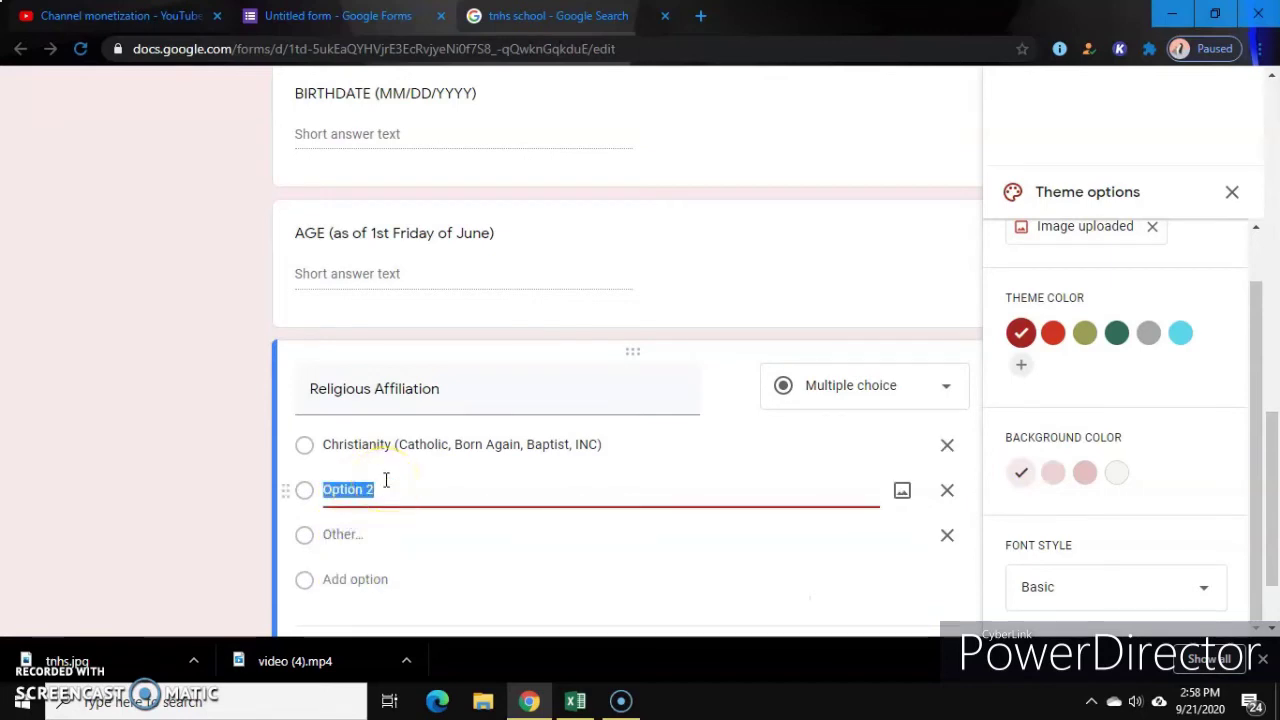
{"action": "type", "text": "Islam"}
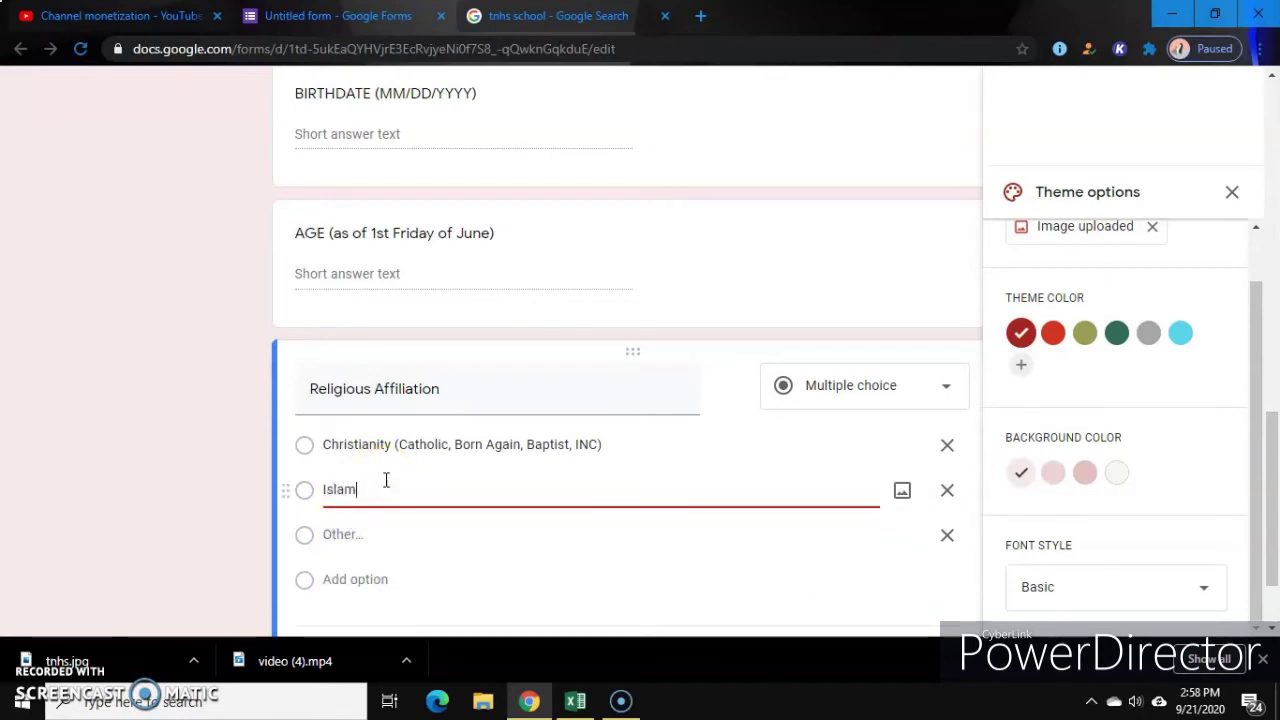
{"action": "left_click", "coordinate": [362, 579]}
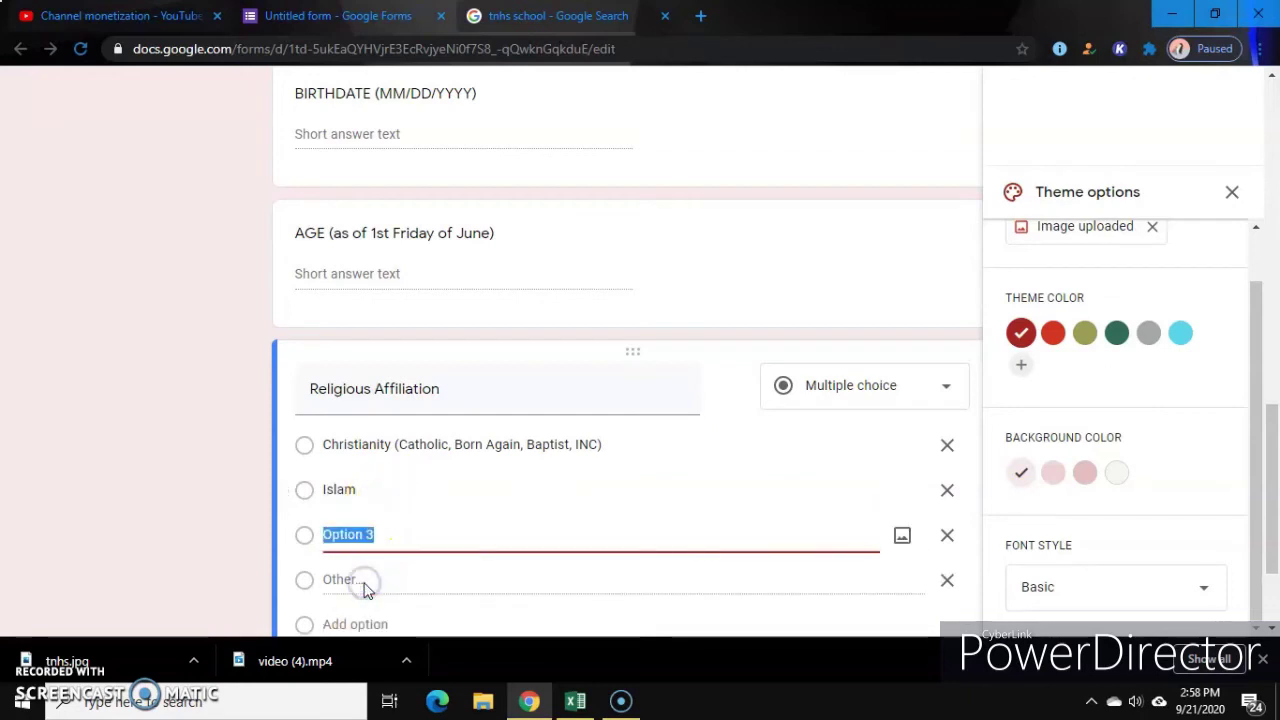
{"action": "type", "text": "B"}
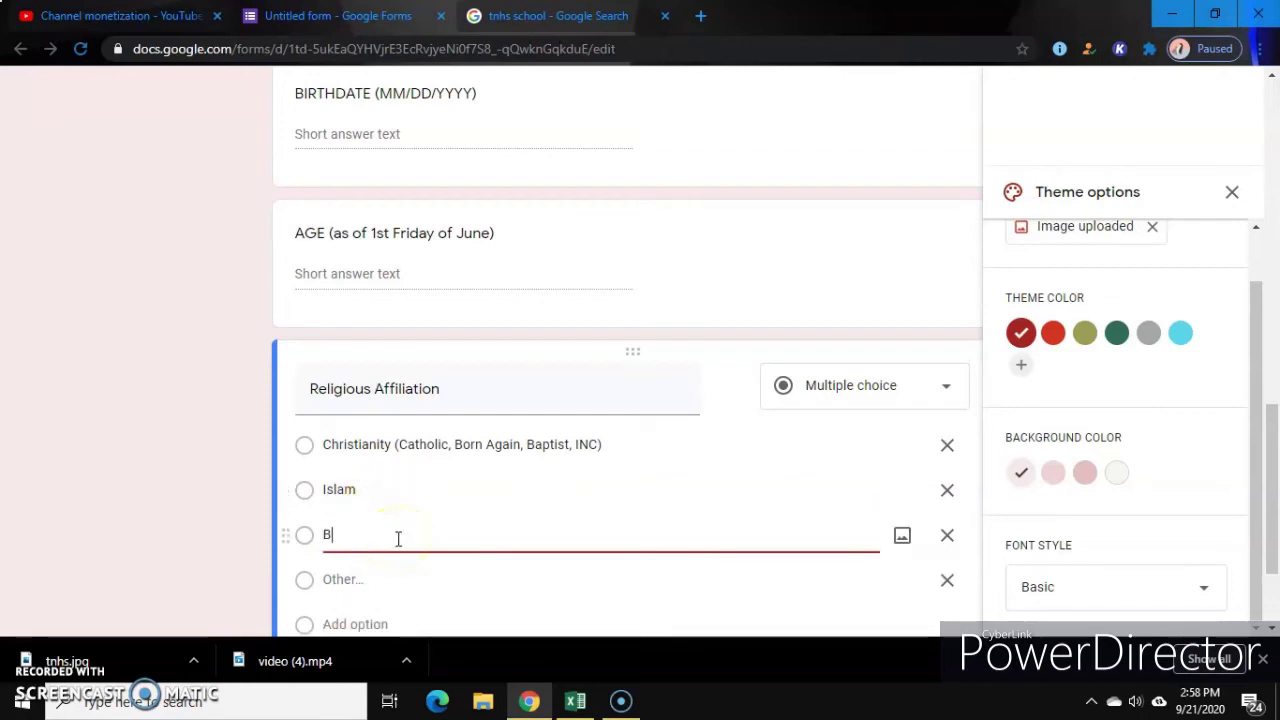
{"action": "type", "text": "uddhist"}
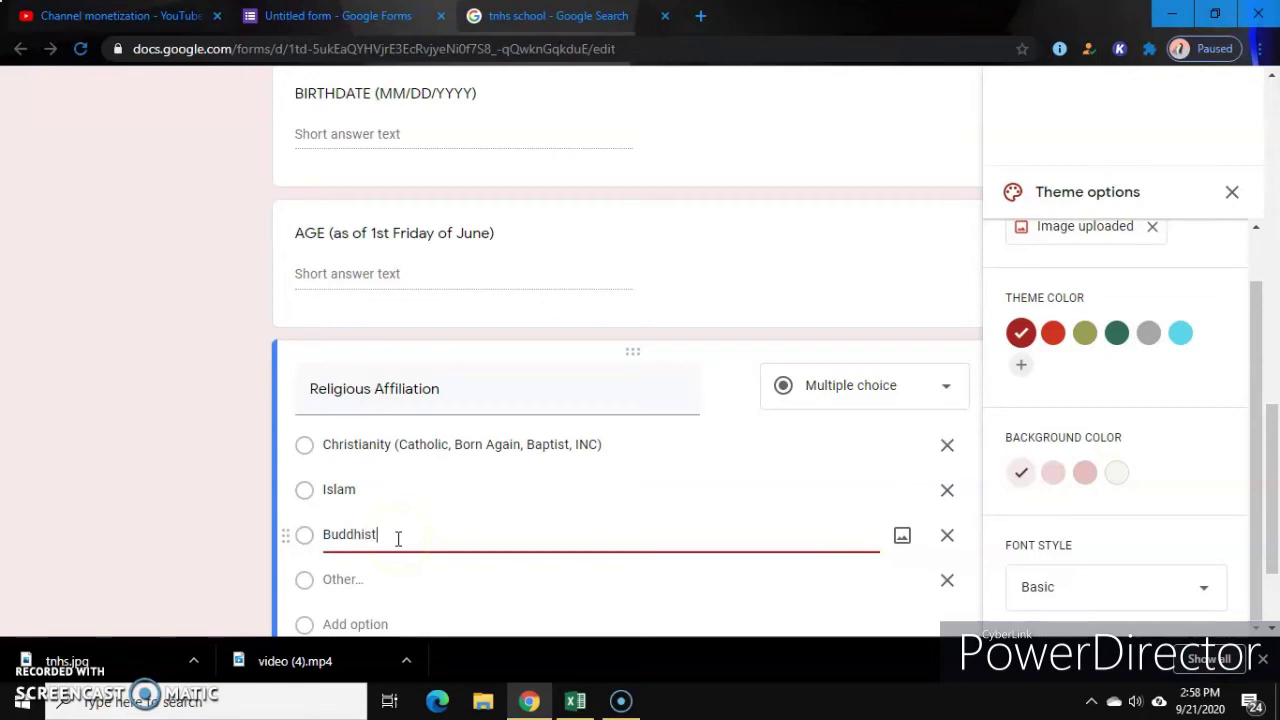
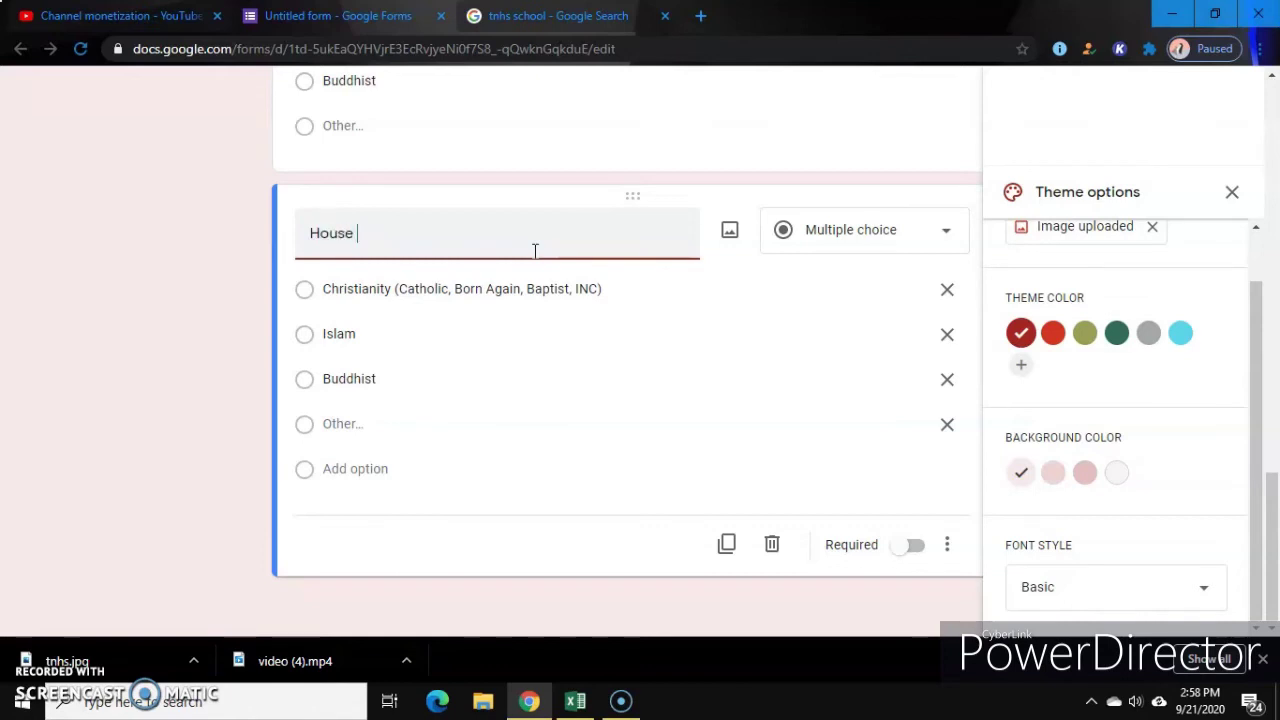
Step: Complete the title of the copied question as "House number/street/sitio/purok" and change its type to Short answer
{"action": "type", "text": "number/street/sitio"}
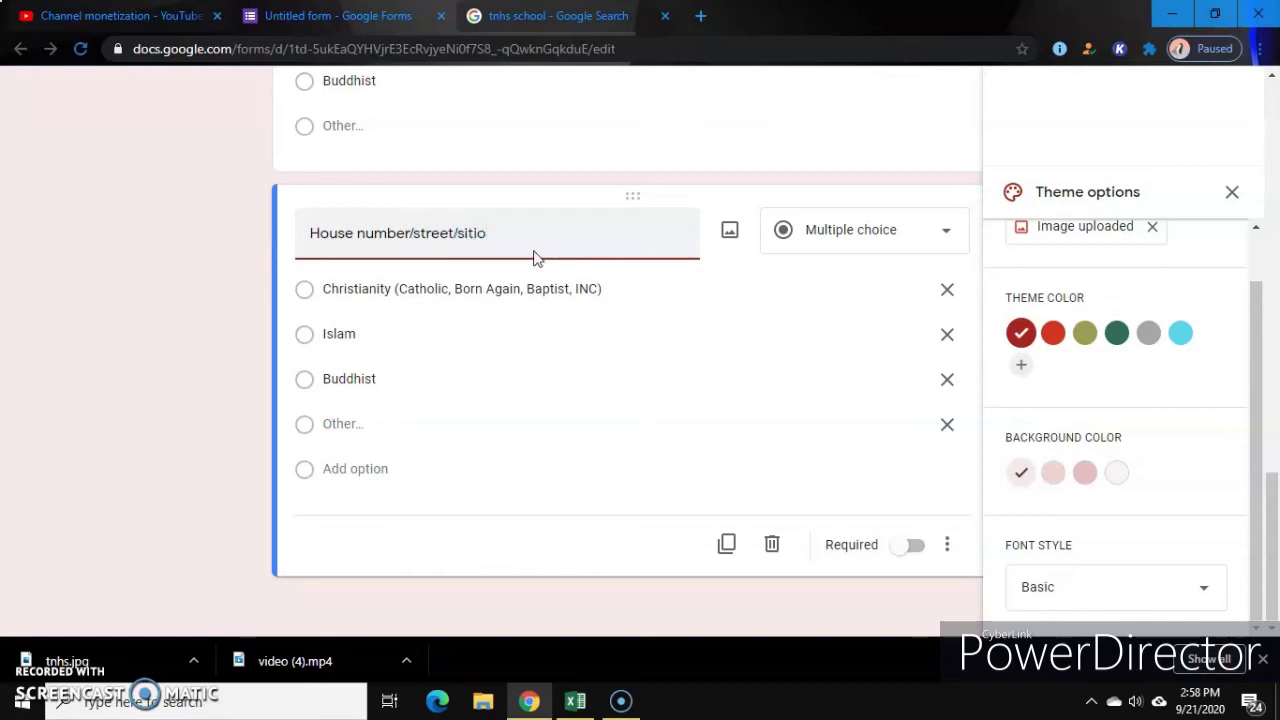
{"action": "type", "text": "/purok"}
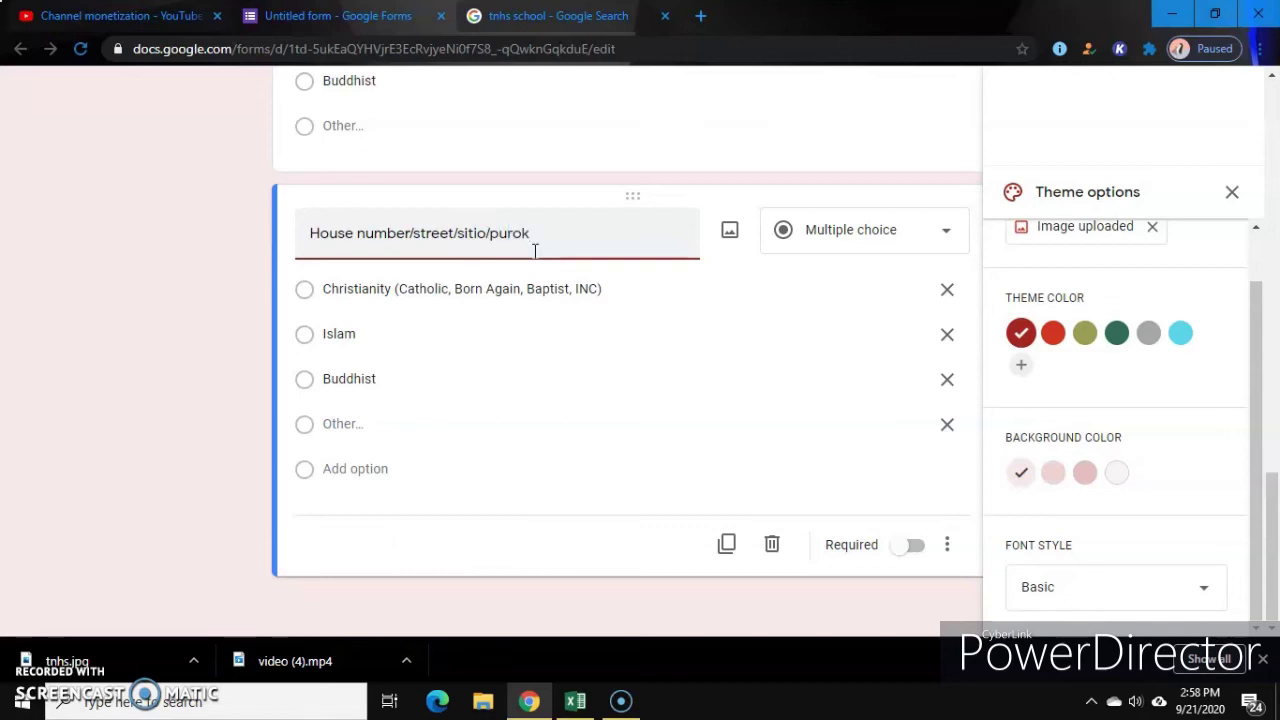
{"action": "left_click", "coordinate": [944, 232]}
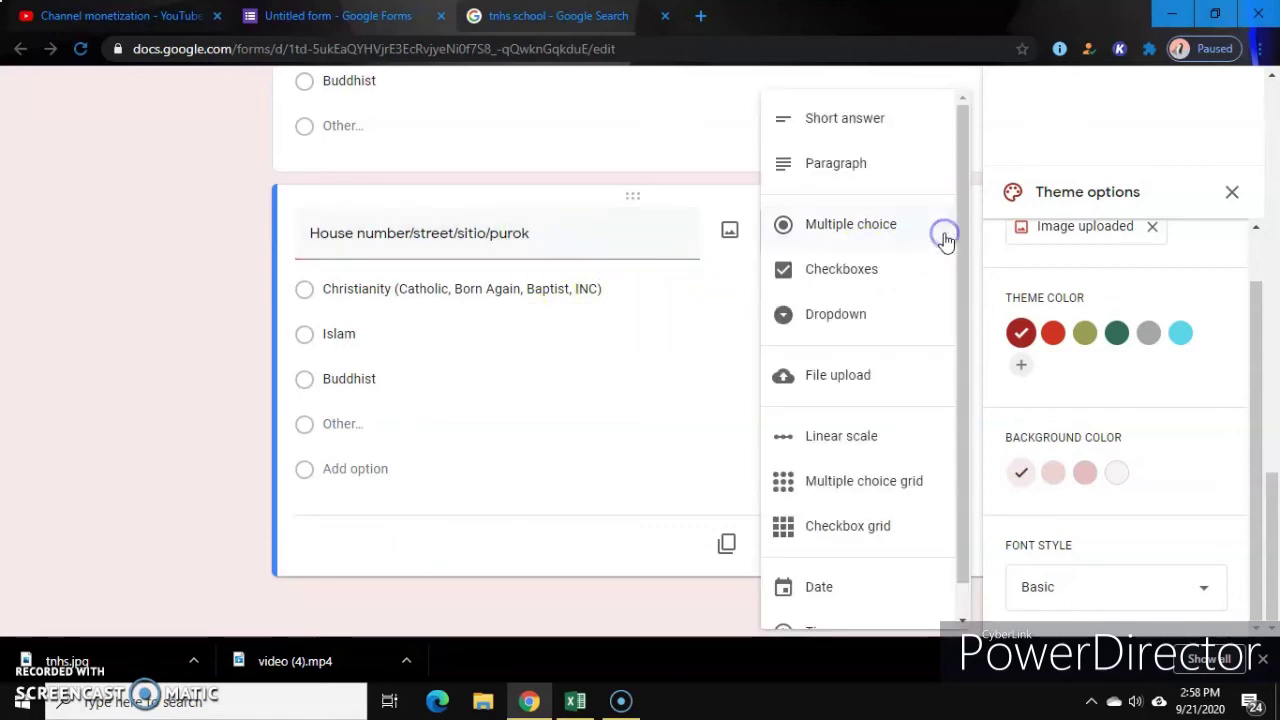
{"action": "left_click", "coordinate": [886, 121]}
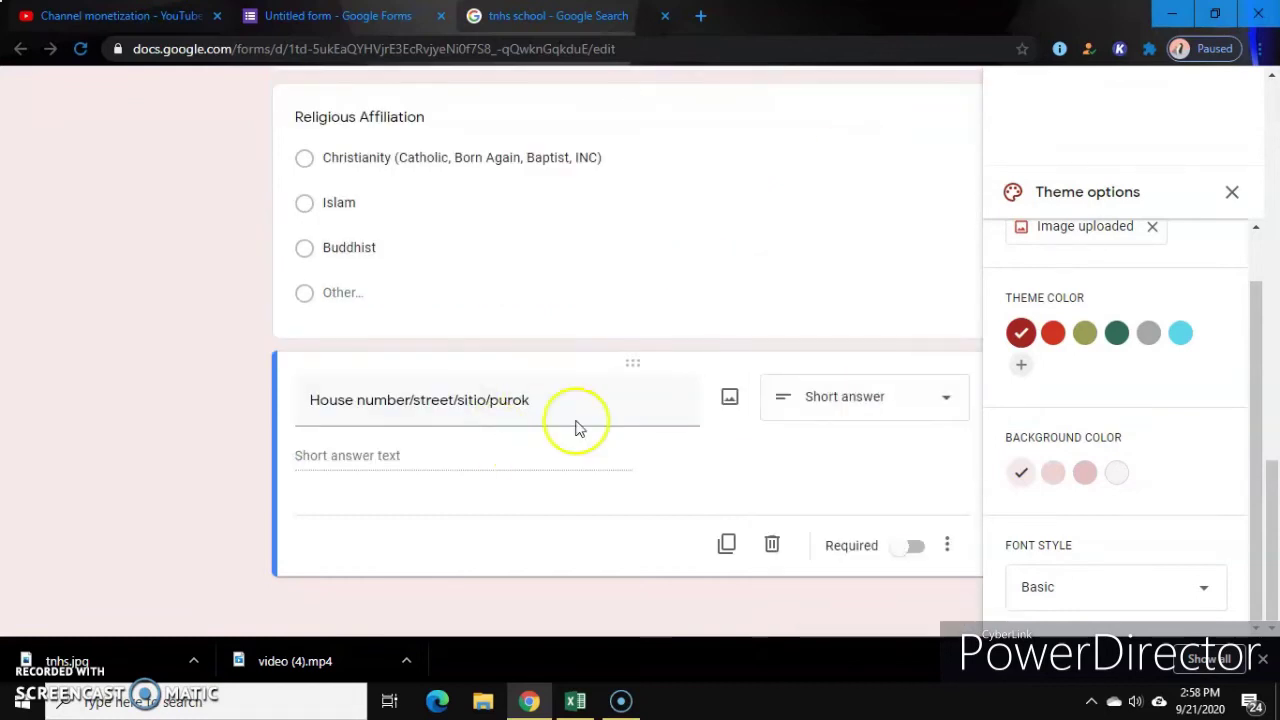
Step: Duplicate the "House number/street/sitio/purok" question and retitle the copy "Barangay"
{"action": "left_click", "coordinate": [718, 545]}
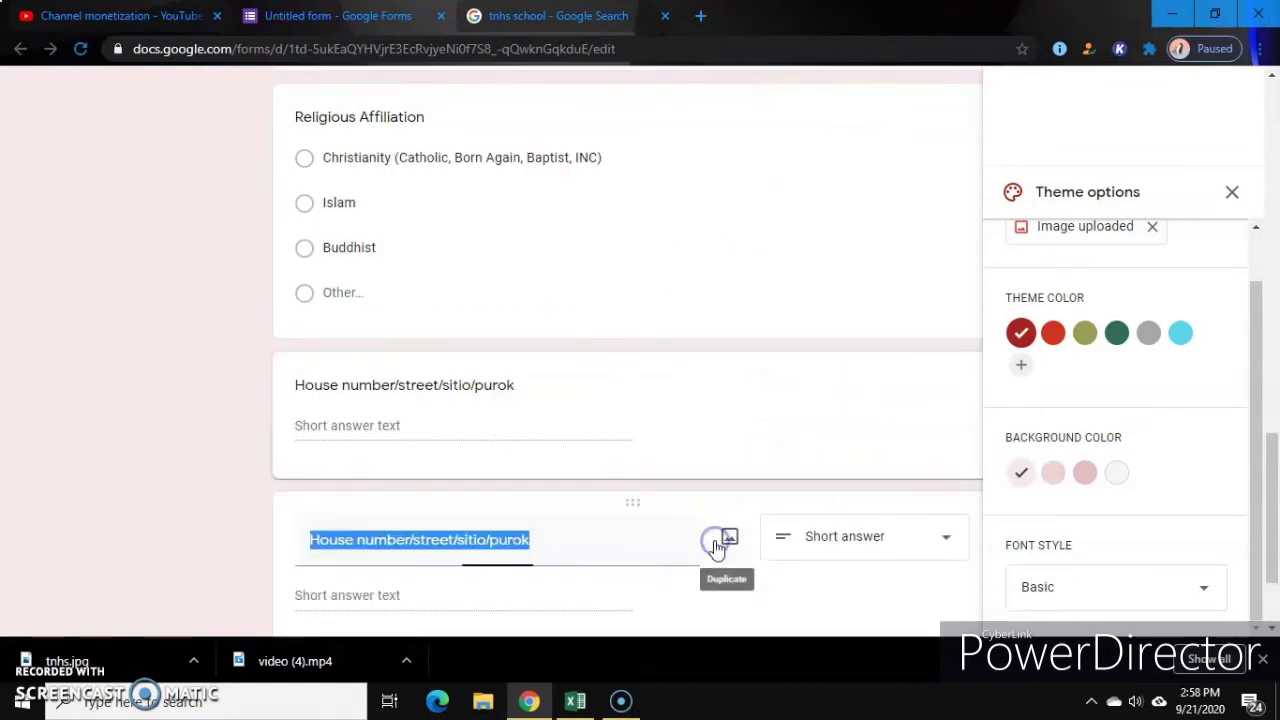
{"action": "scroll", "coordinate": [1272, 508], "scroll_direction": "down", "scroll_amount": 1}
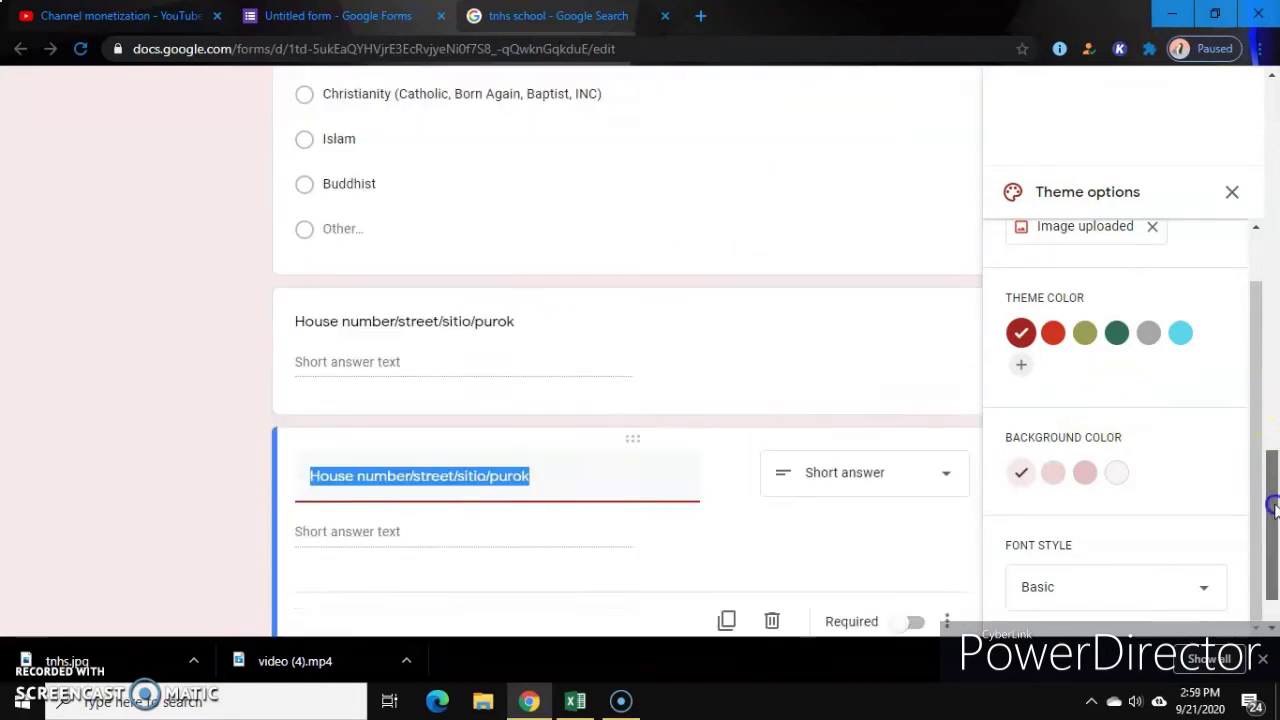
{"action": "scroll", "coordinate": [1272, 508], "scroll_direction": "down", "scroll_amount": 1}
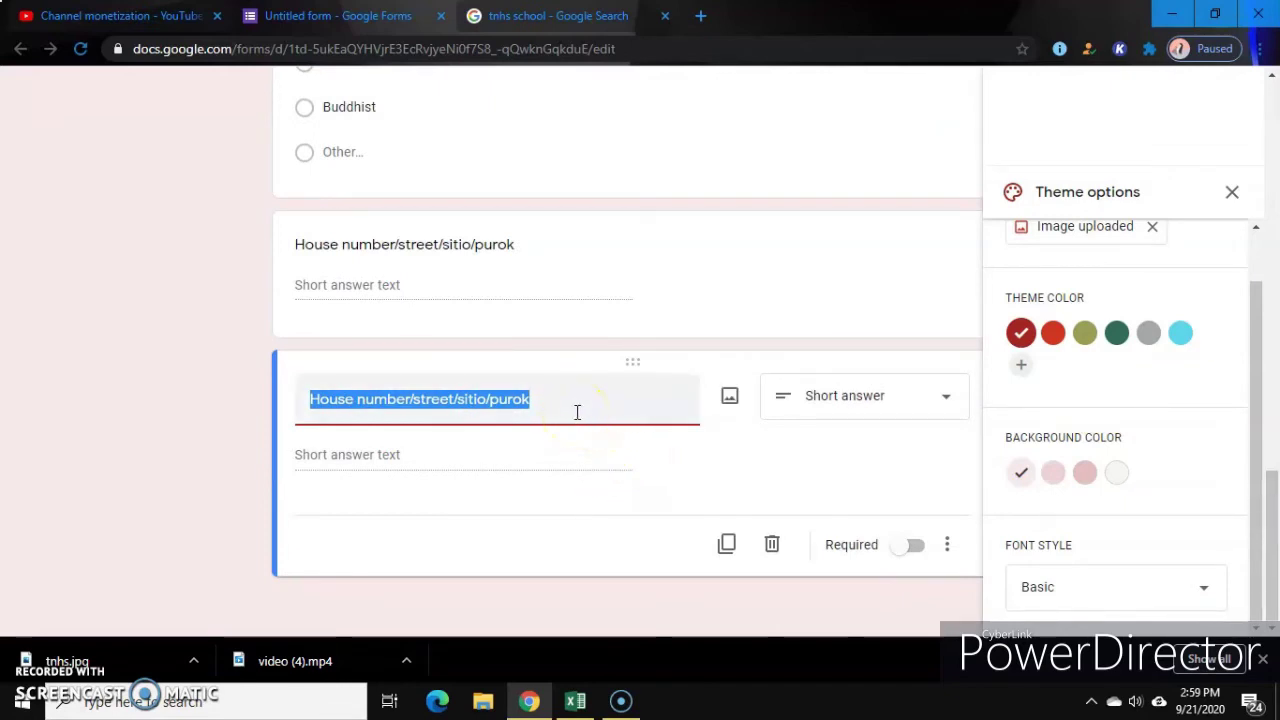
{"action": "type", "text": "Baragay"}
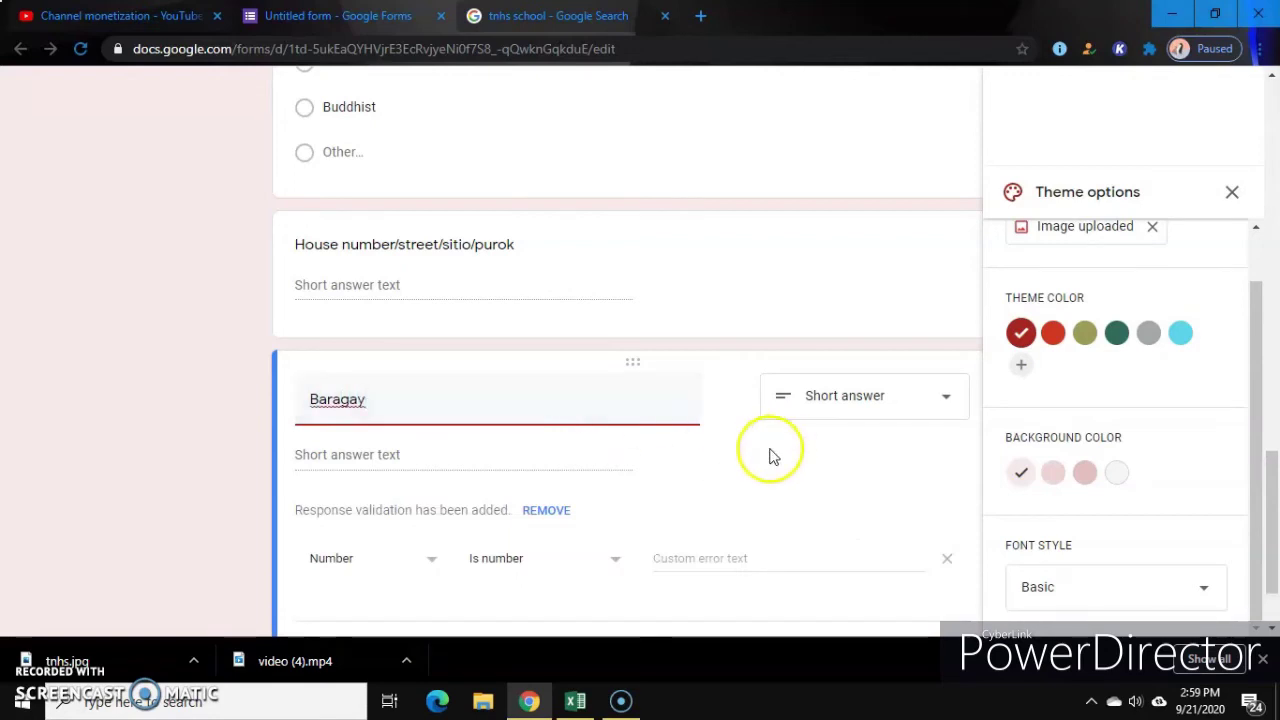
{"action": "left_click", "coordinate": [428, 558]}
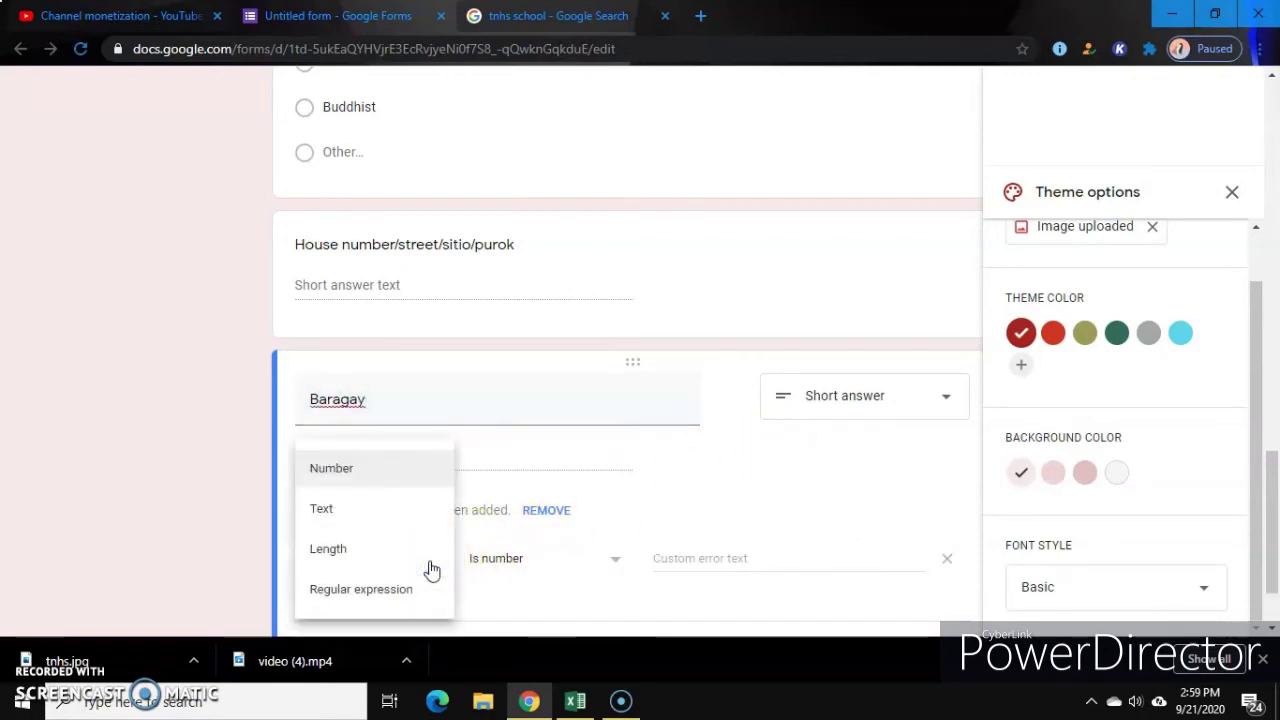
{"action": "left_click", "coordinate": [366, 509]}
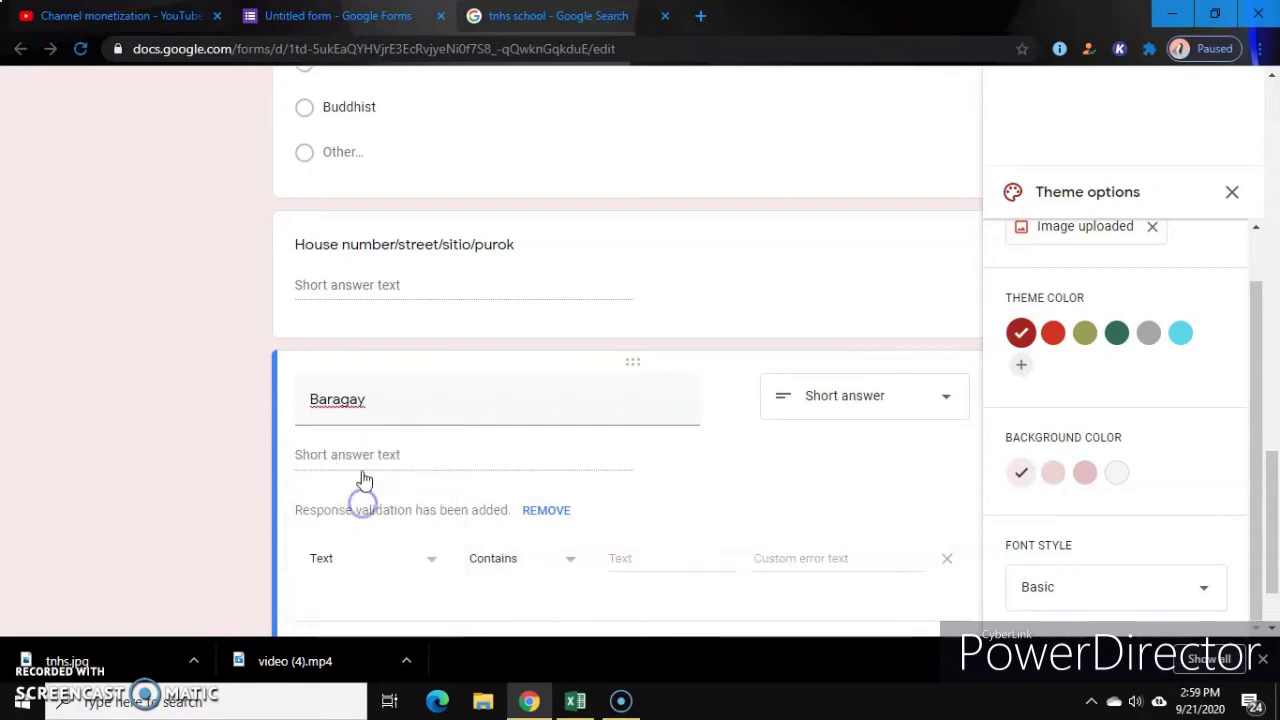
{"action": "double_click", "coordinate": [342, 400]}
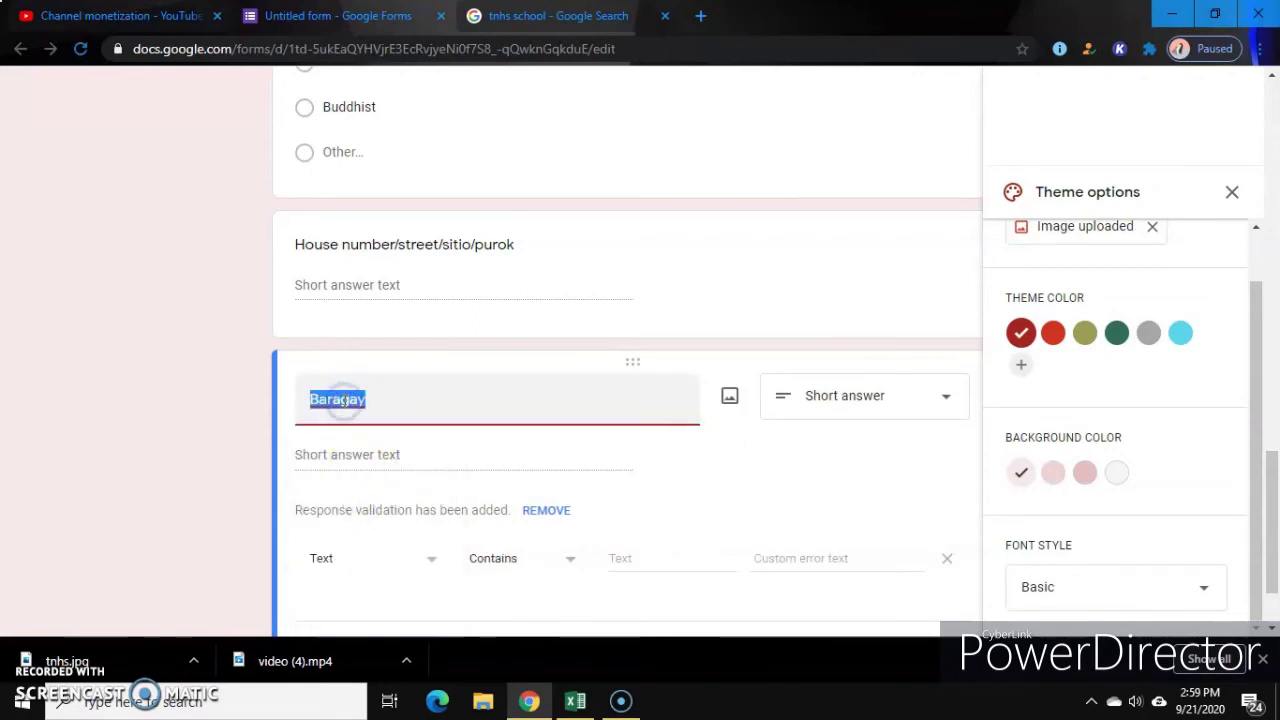
{"action": "type", "text": "n"}
{"action": "key", "text": "BackSpace"}
{"action": "type", "text": "Barang"}
{"action": "left_click", "coordinate": [514, 389]}
{"action": "left_click", "coordinate": [835, 550]}
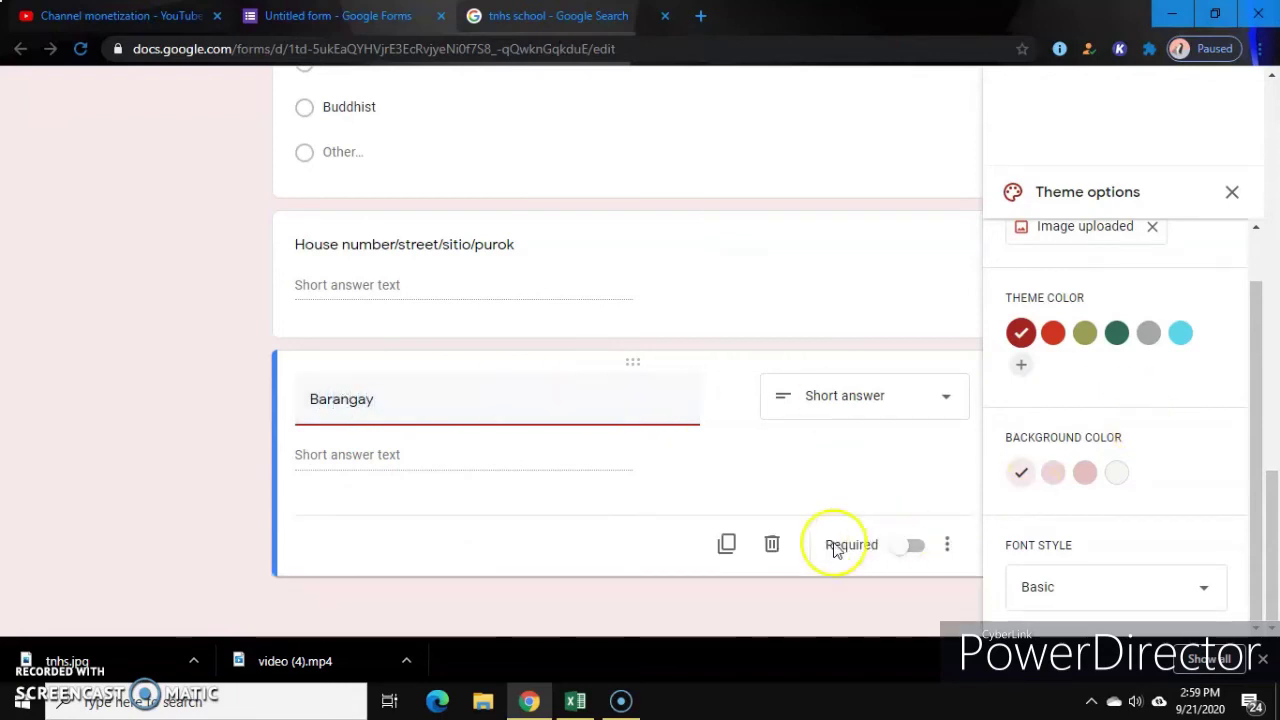
Step: Duplicate the Barangay question and retitle the copy "Municipality"
{"action": "left_click", "coordinate": [727, 543]}
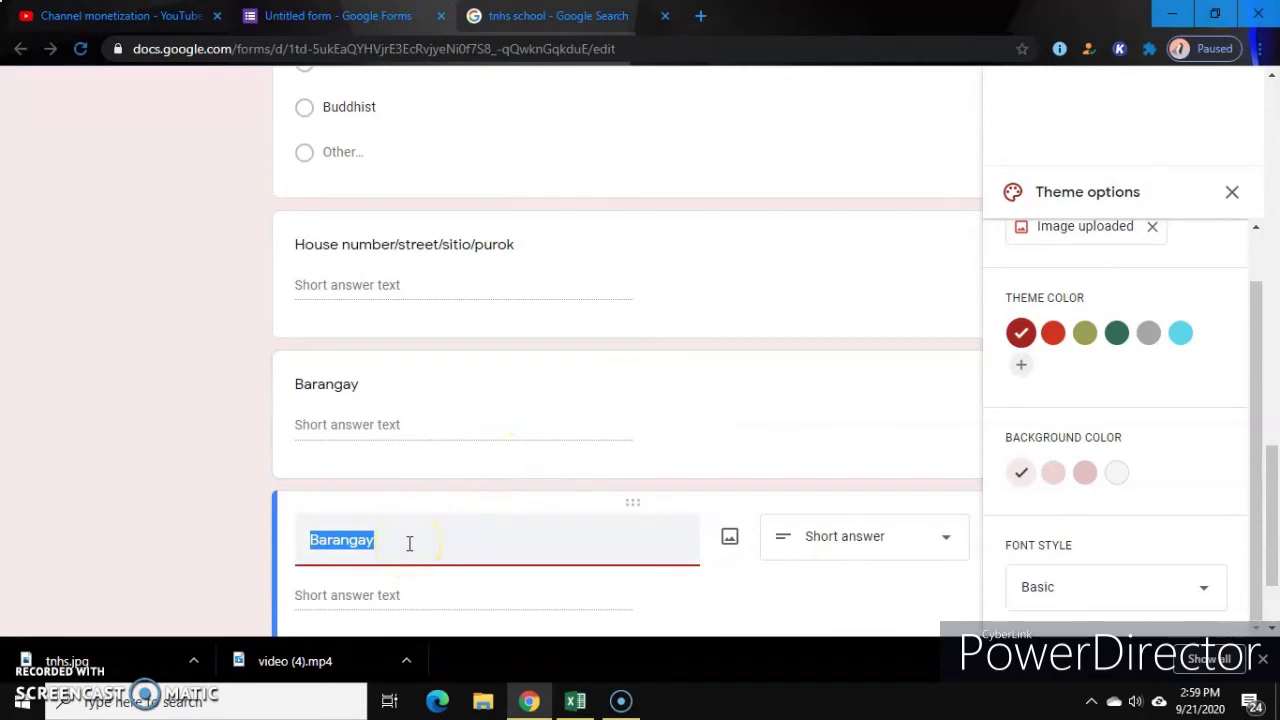
{"action": "type", "text": "Municipality"}
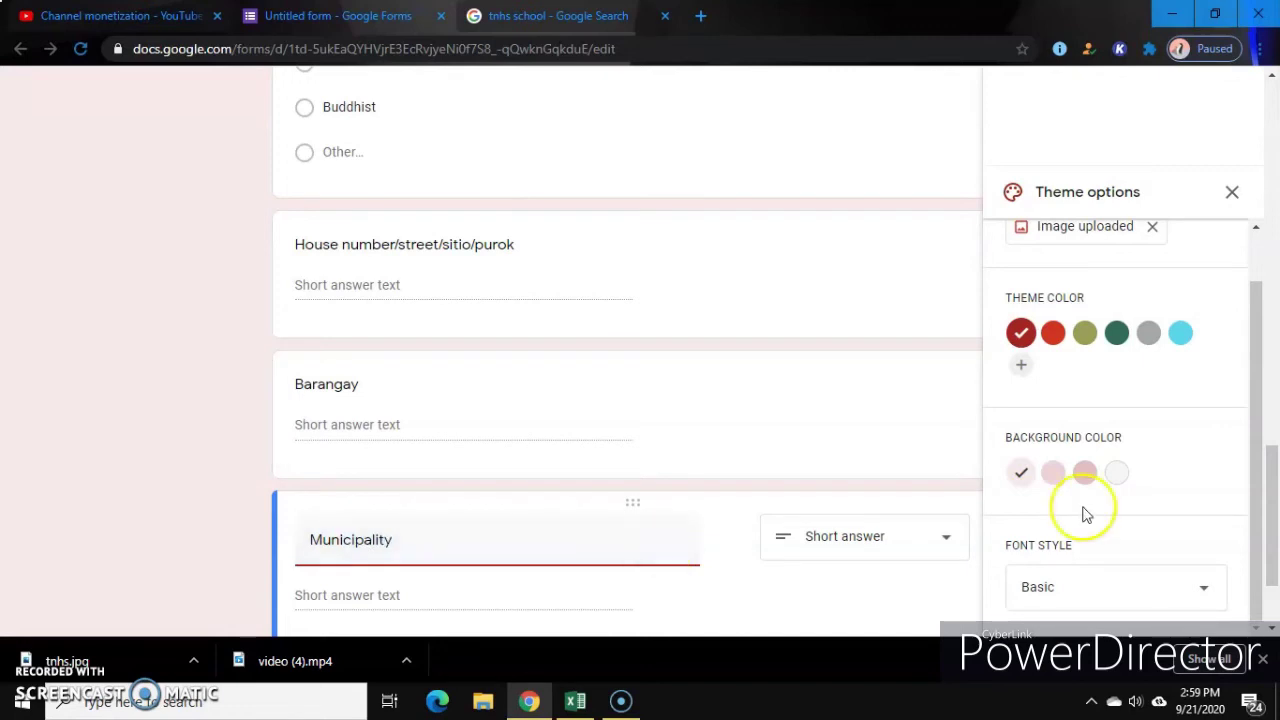
Step: Duplicate the Municipality question and retitle the copy "Province"
{"action": "left_click_drag", "start_coordinate": [1272, 530], "coordinate": [1272, 590]}
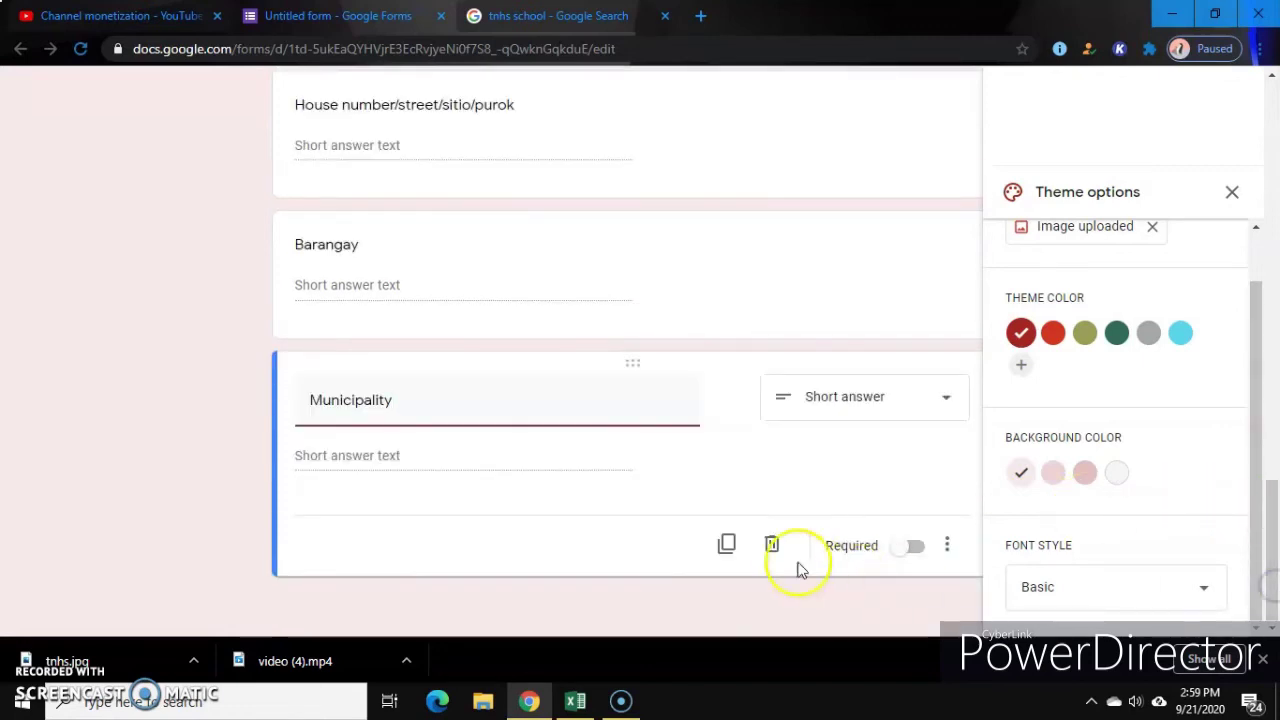
{"action": "left_click", "coordinate": [727, 543]}
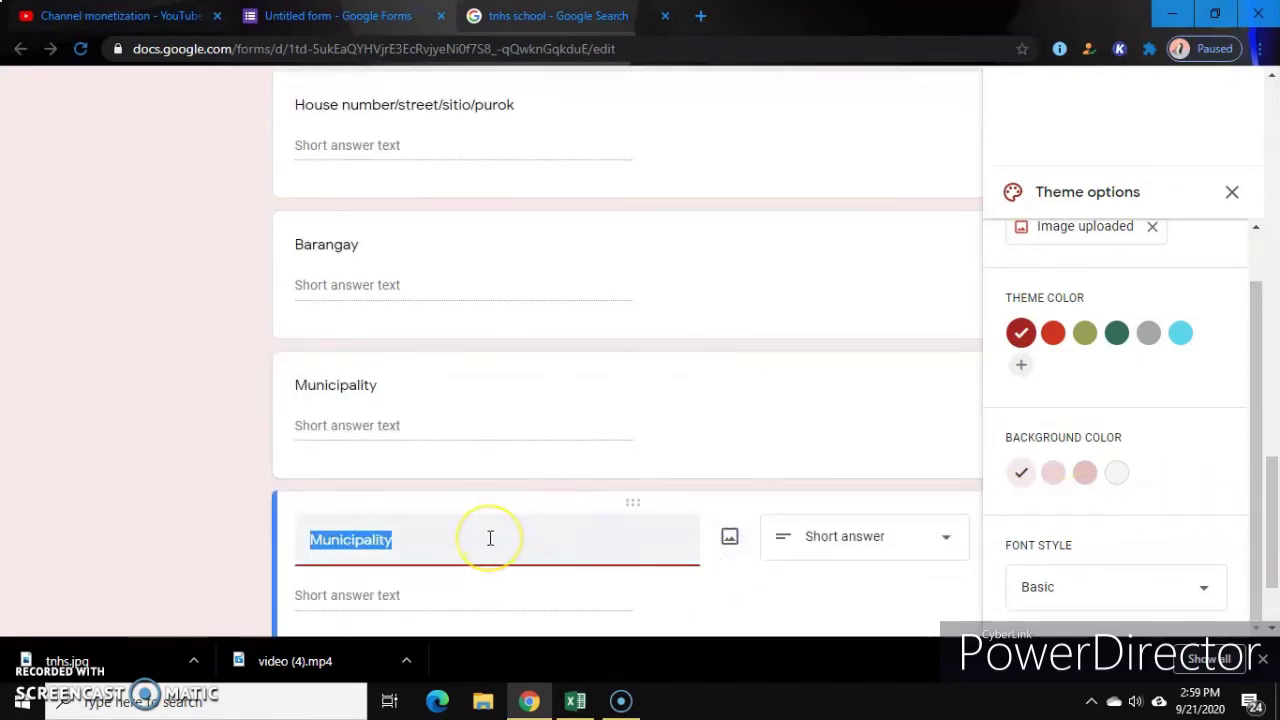
{"action": "type", "text": "Pr"}
{"action": "key", "text": "BackSpace"}
{"action": "type", "text": "ovin"}
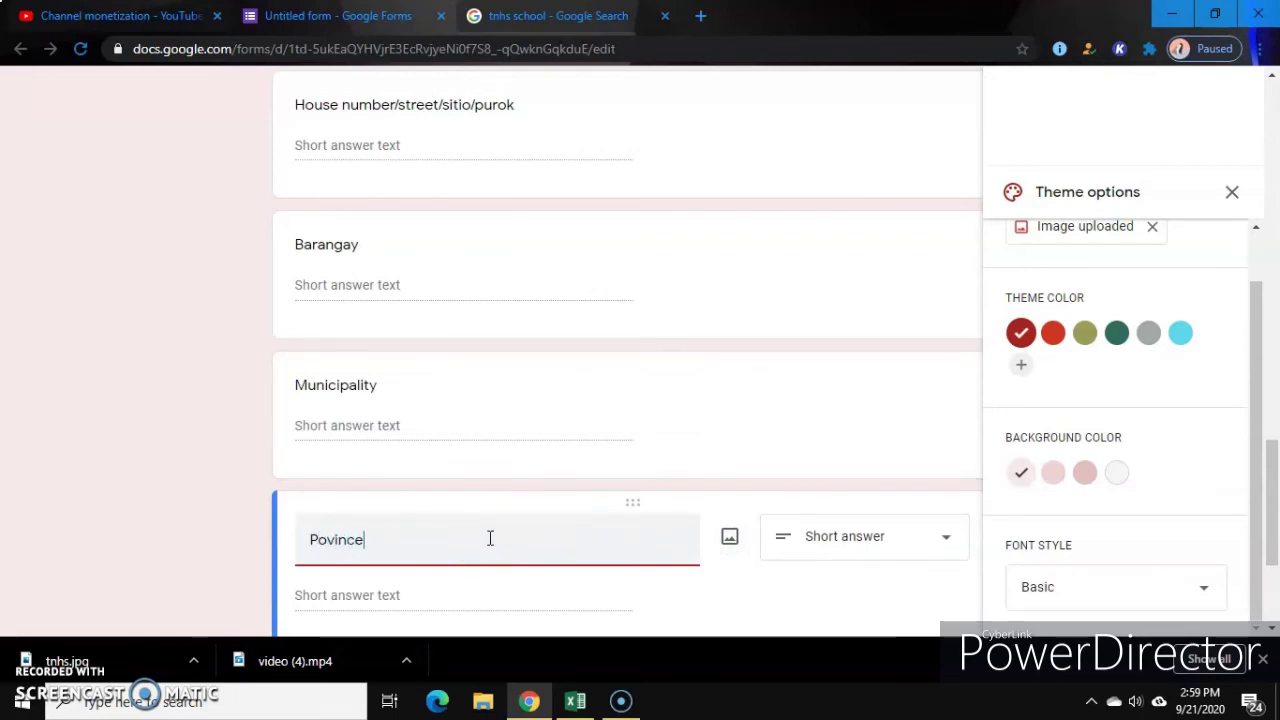
{"action": "type", "text": "ce"}
{"action": "left_click", "coordinate": [320, 540]}
{"action": "type", "text": "r"}
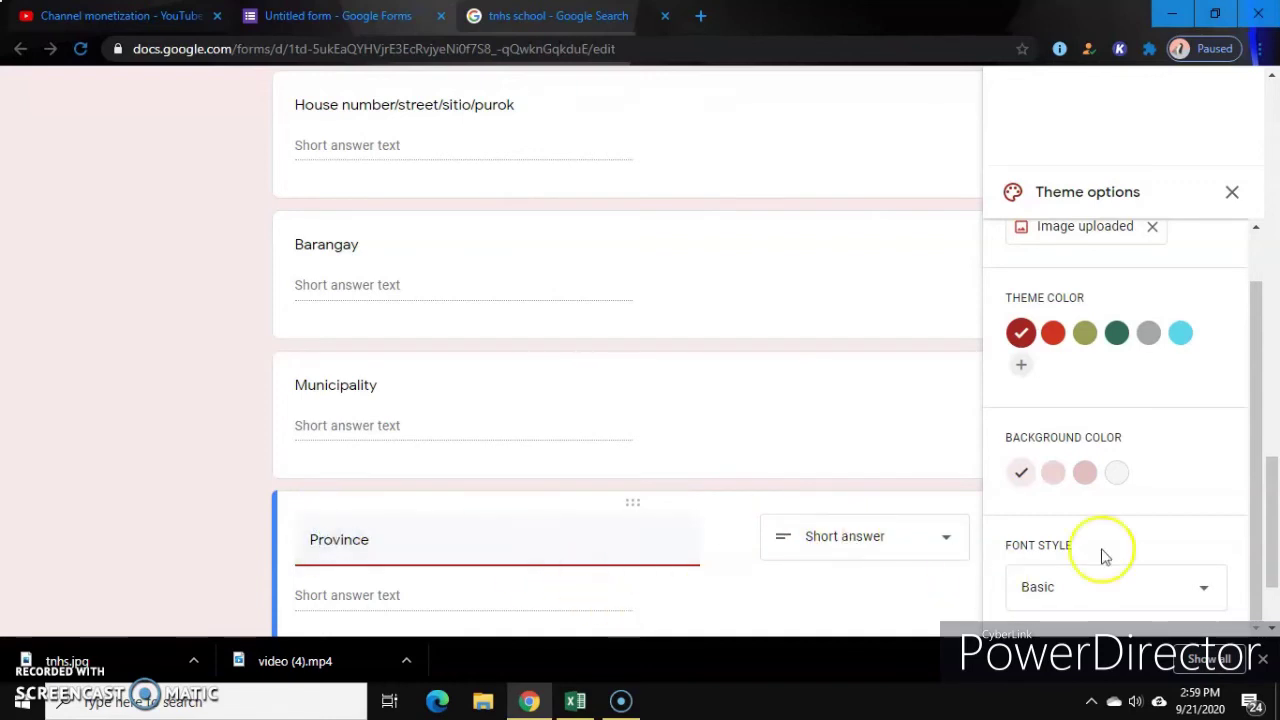
{"action": "scroll", "coordinate": [1277, 538], "scroll_direction": "down", "scroll_amount": 2}
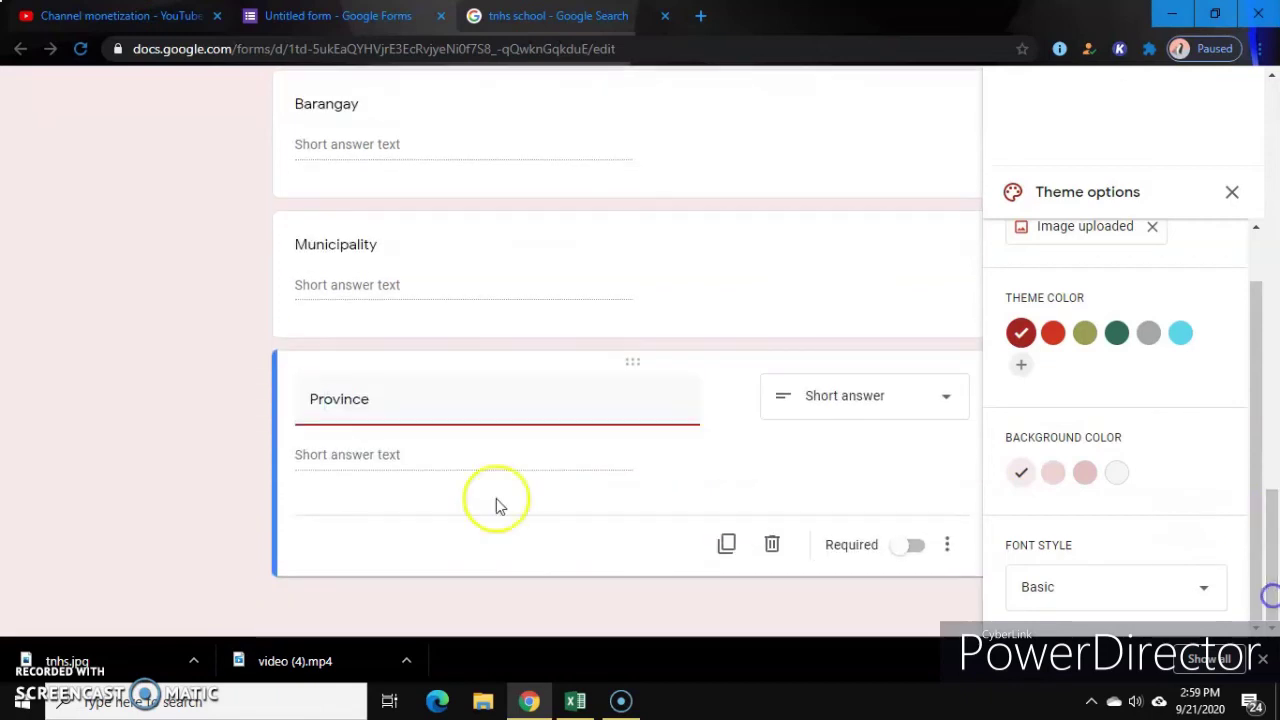
Step: Duplicate the Province question, retitle the copy "Father's Name (Last Name, First Name, Middle Name)" and make it required
{"action": "left_click", "coordinate": [726, 544]}
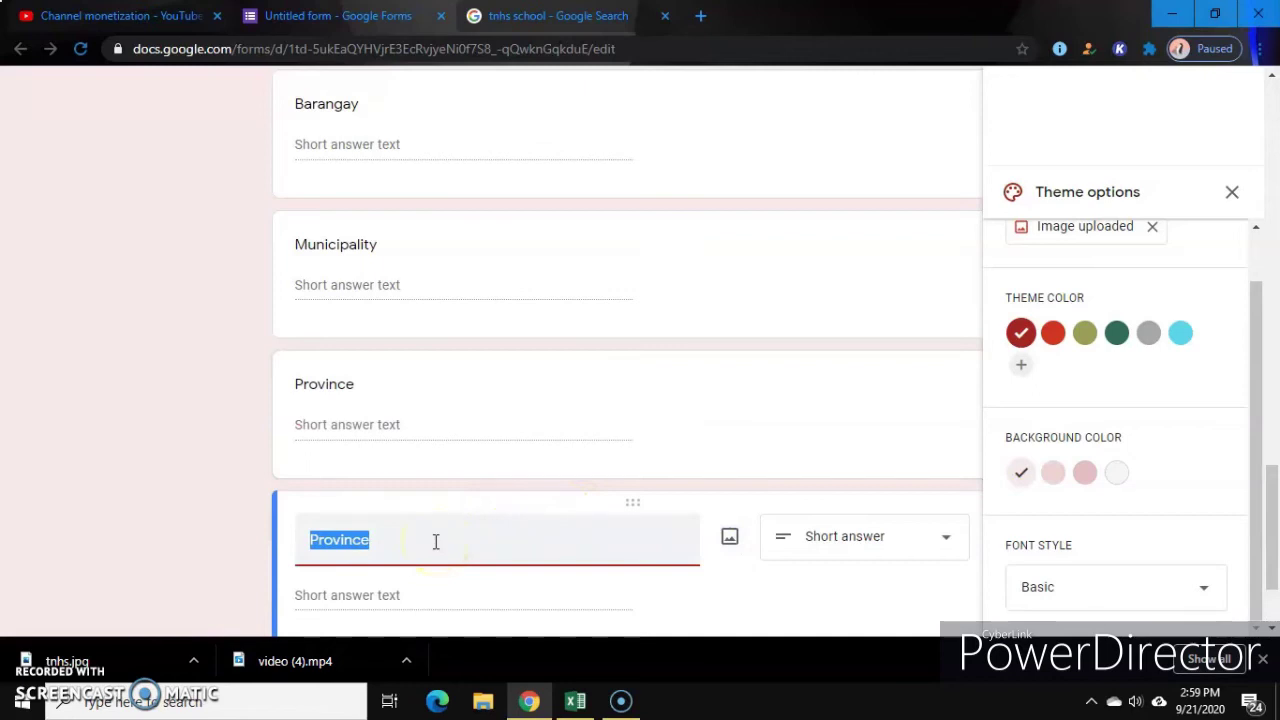
{"action": "type", "text": "Father's Name ("}
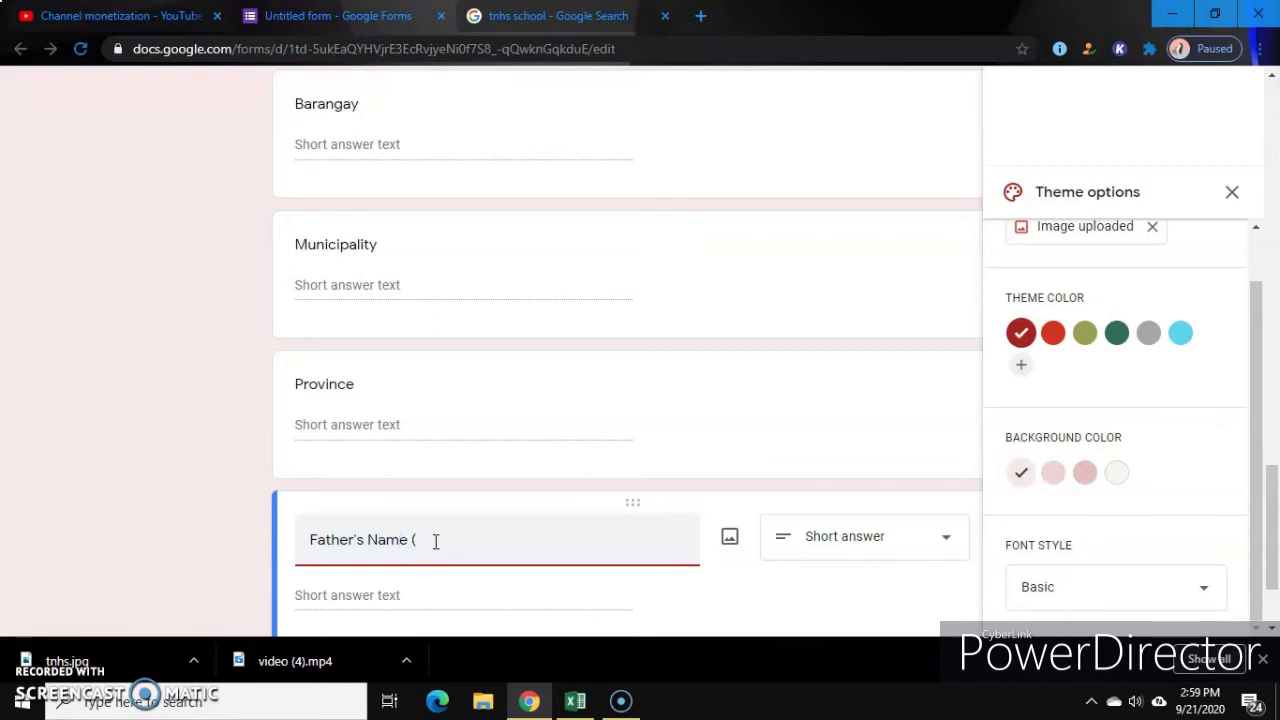
{"action": "type", "text": "Last Name, First Name"}
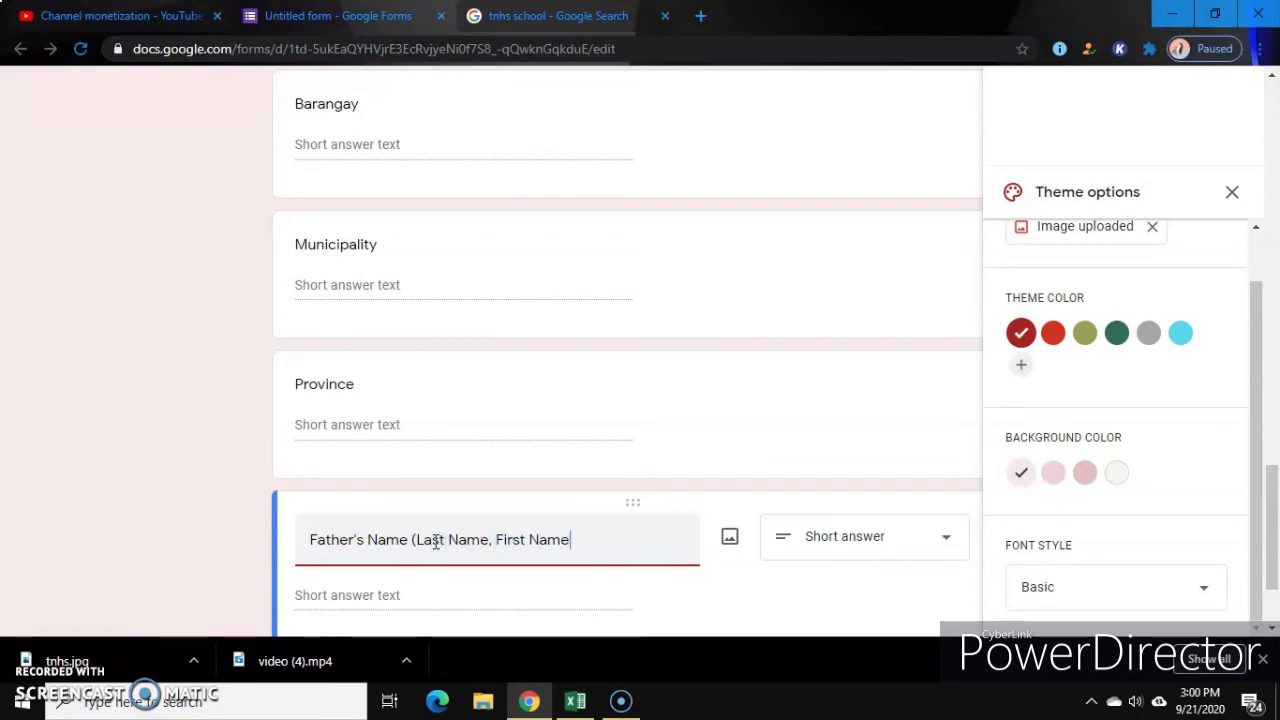
{"action": "type", "text": ", "}
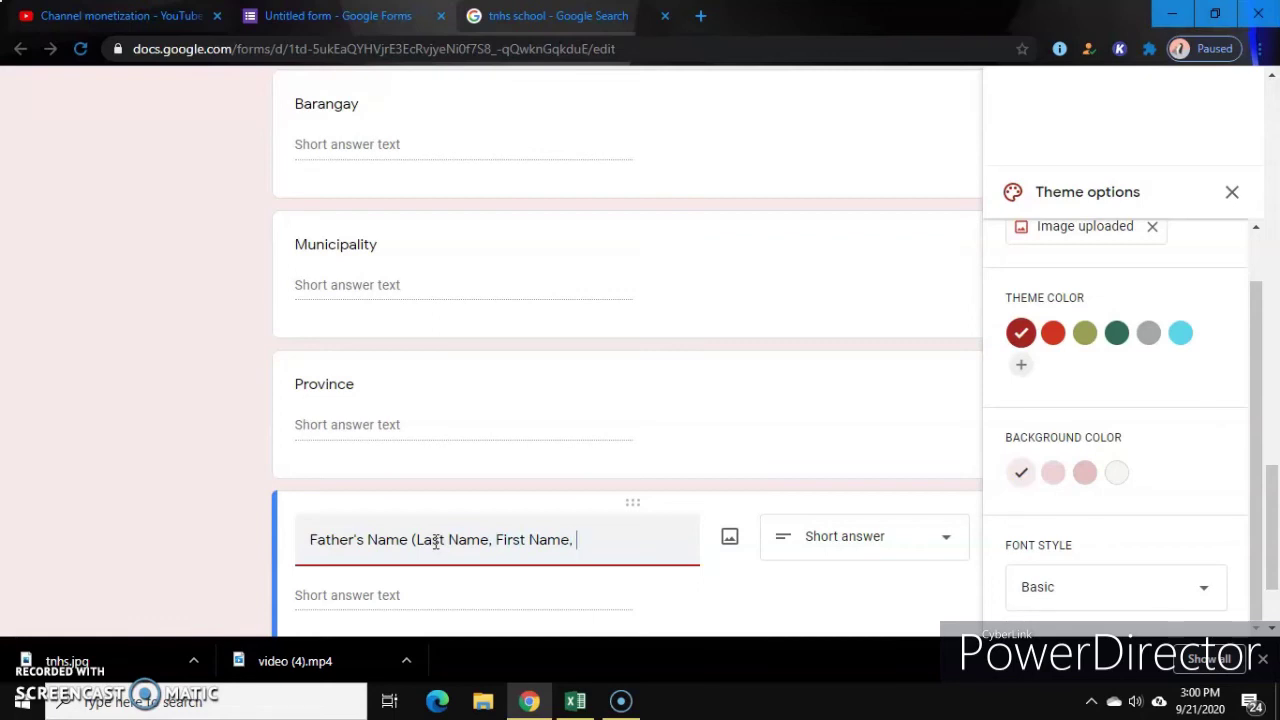
{"action": "type", "text": "Middle Name"}
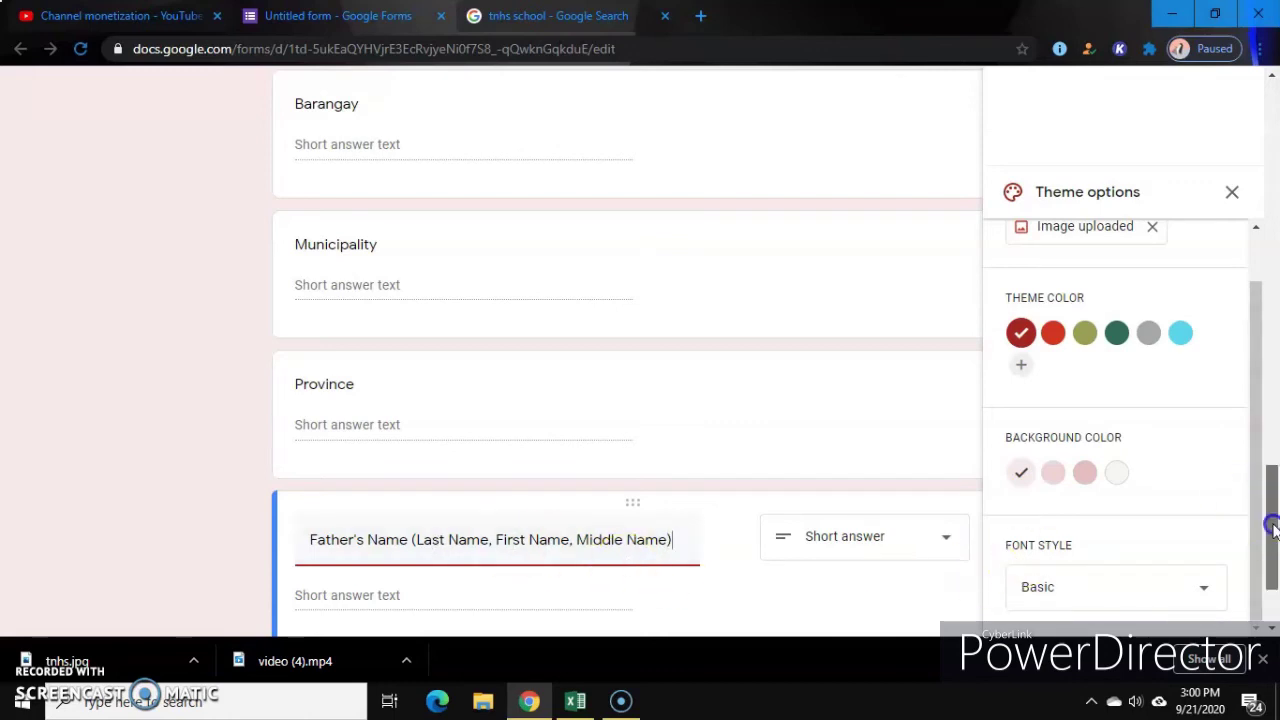
{"action": "left_click_drag", "start_coordinate": [1266, 523], "coordinate": [1270, 570]}
{"action": "left_click", "coordinate": [915, 548]}
Step: Duplicate the Father's Name question and retitle the copy "Mother's Name (Last Name, First Name, Middle Name)"
{"action": "left_click", "coordinate": [726, 544]}
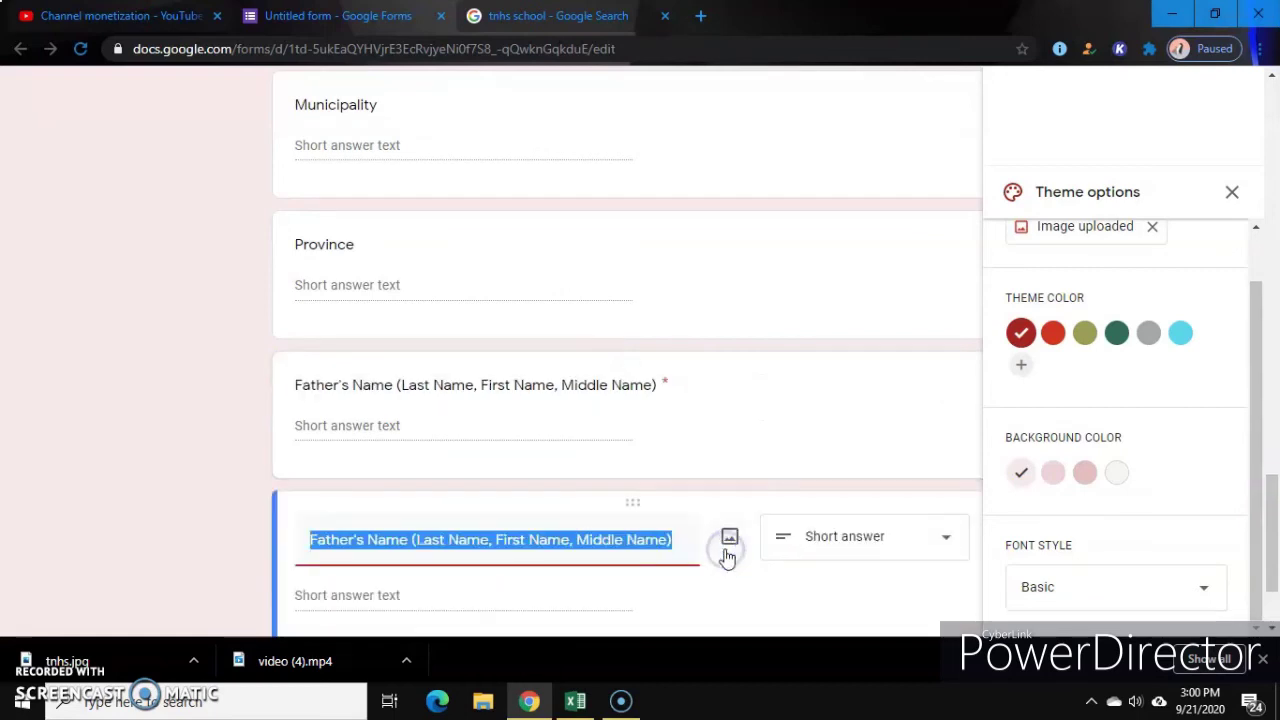
{"action": "left_click_drag", "start_coordinate": [1268, 500], "coordinate": [1270, 570]}
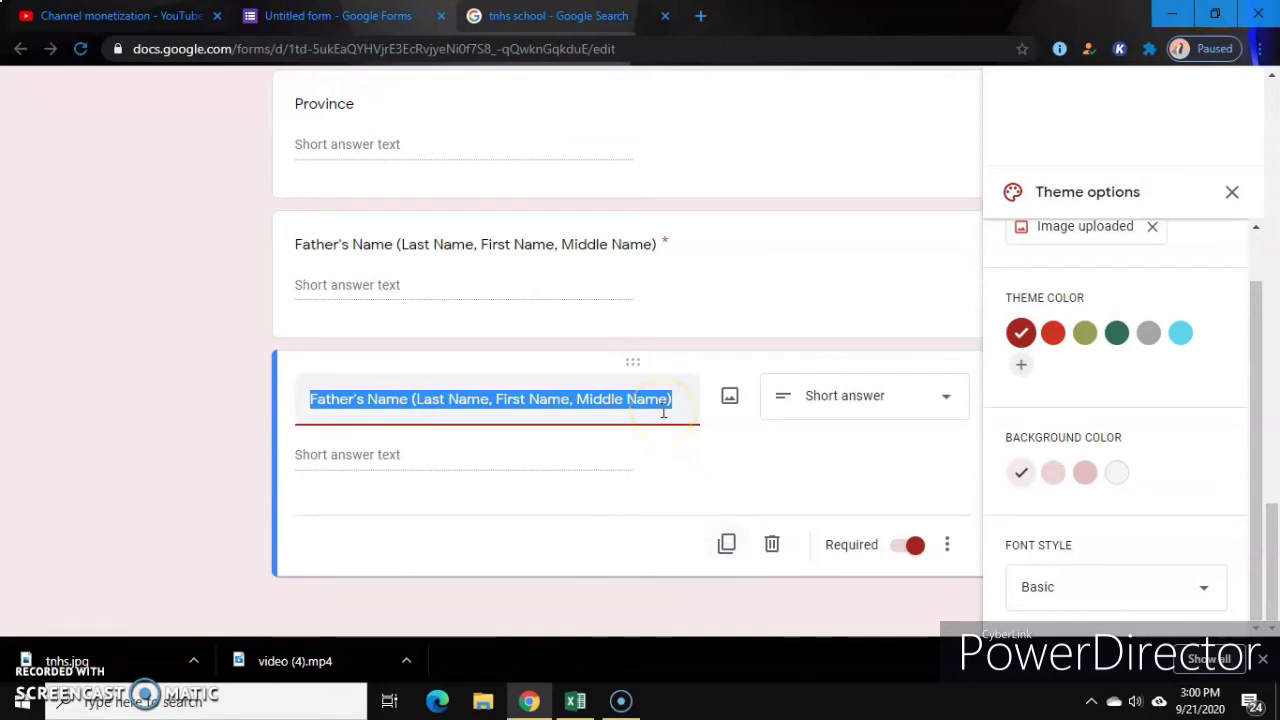
{"action": "left_click", "coordinate": [326, 399]}
{"action": "key", "text": "BackSpace"}
{"action": "key", "text": "BackSpace"}
{"action": "type", "text": "Mo"}
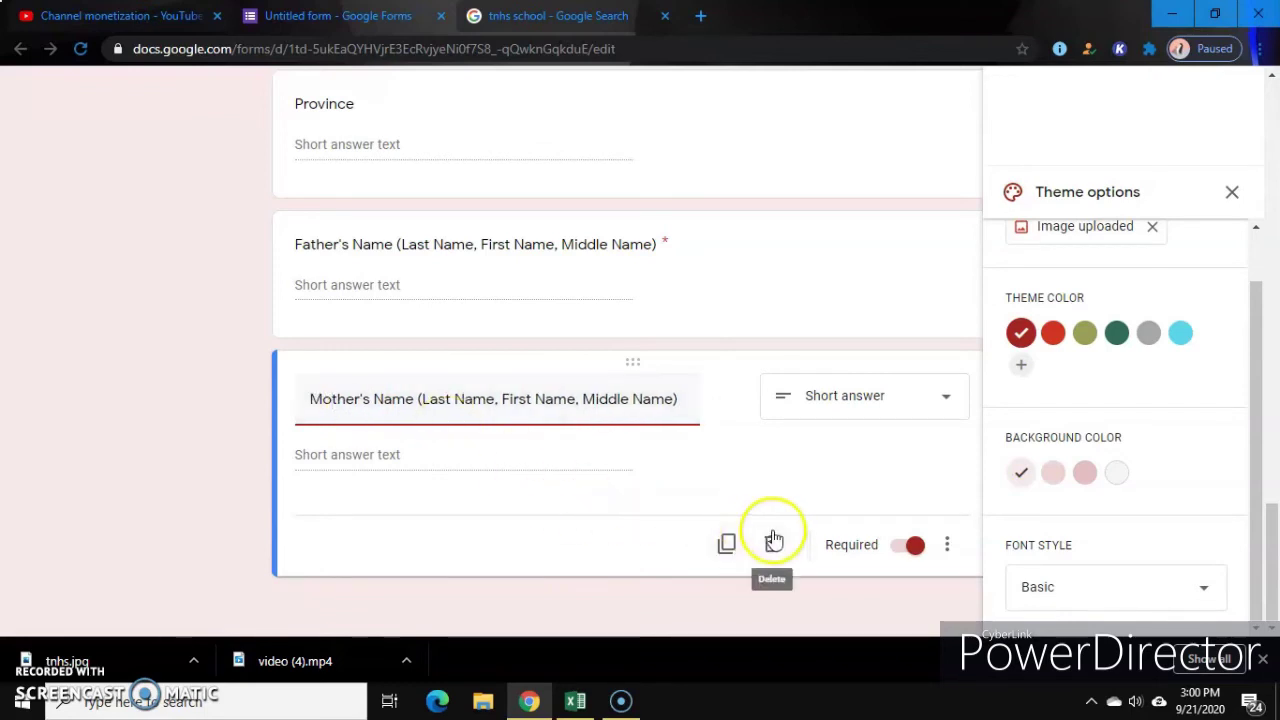
Step: Duplicate the Mother's Name question and retitle the copy "Guardian's Name (Last Name, First Name, Middle Name)"
{"action": "left_click", "coordinate": [727, 545]}
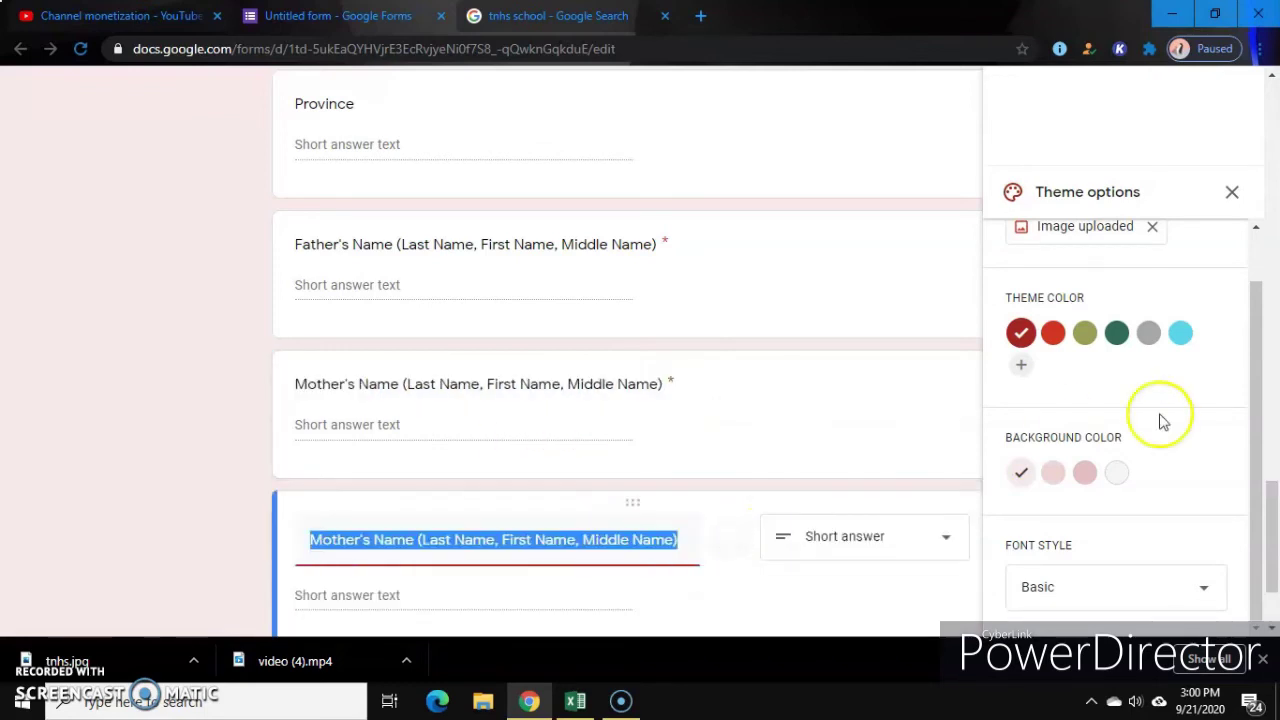
{"action": "left_click_drag", "start_coordinate": [1275, 520], "coordinate": [1275, 548]}
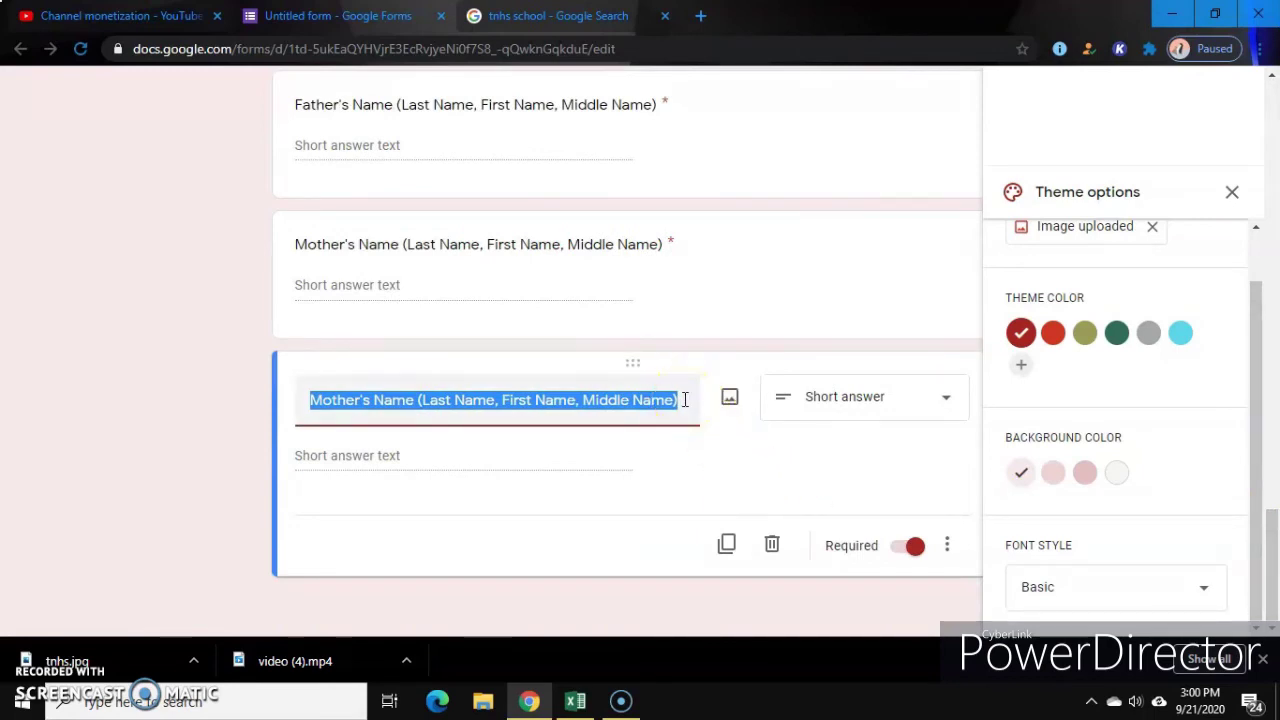
{"action": "type", "text": "Guardia"}
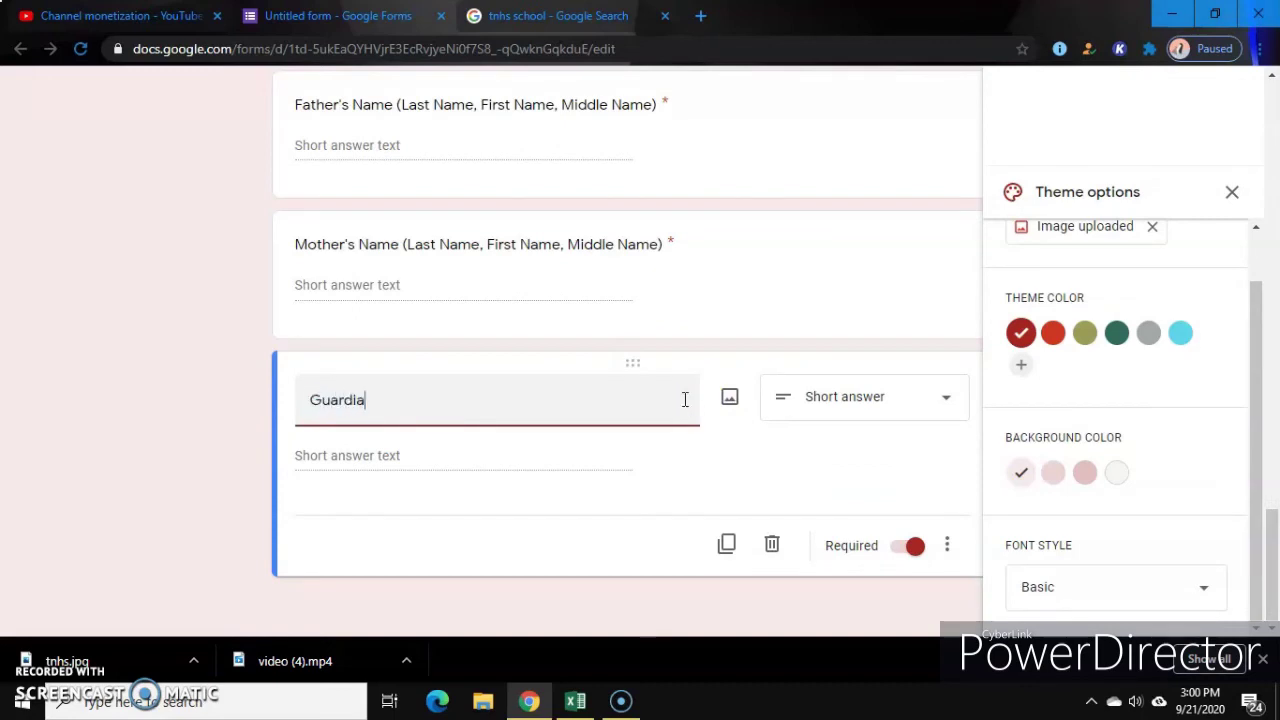
{"action": "key", "text": "BackSpace"}
{"action": "key", "text": "BackSpace"}
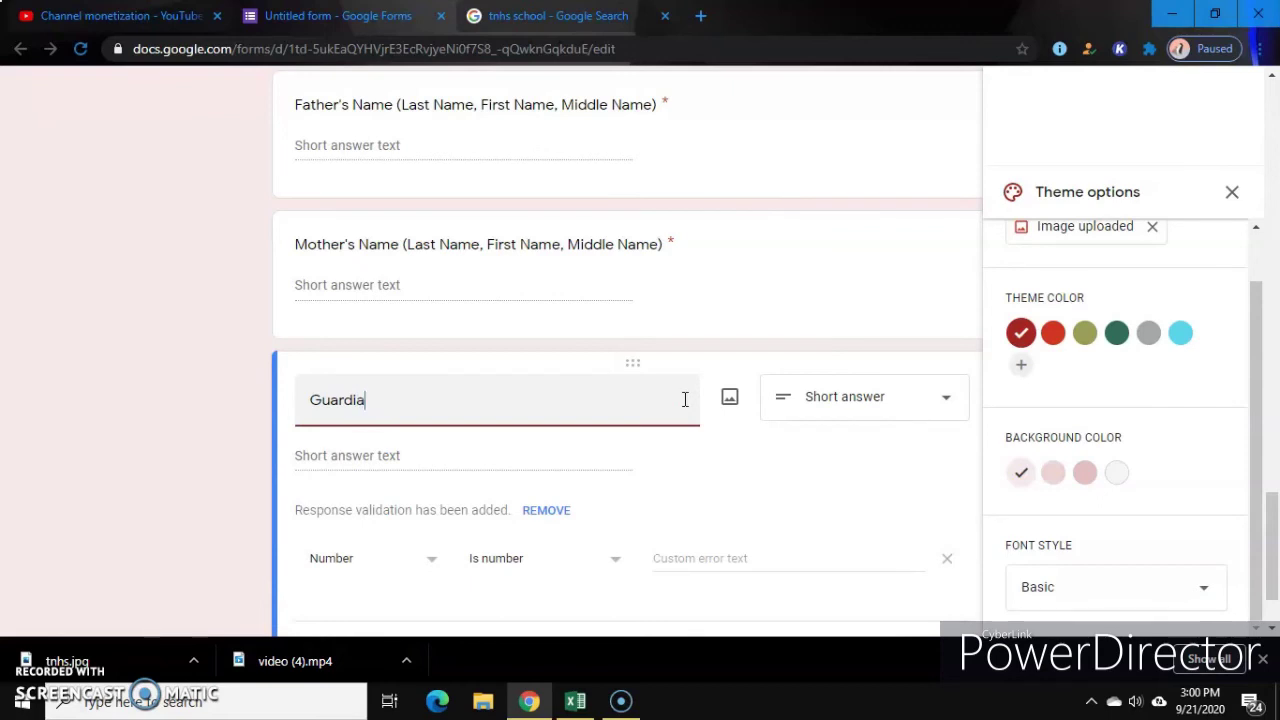
{"action": "type", "text": "ian's"}
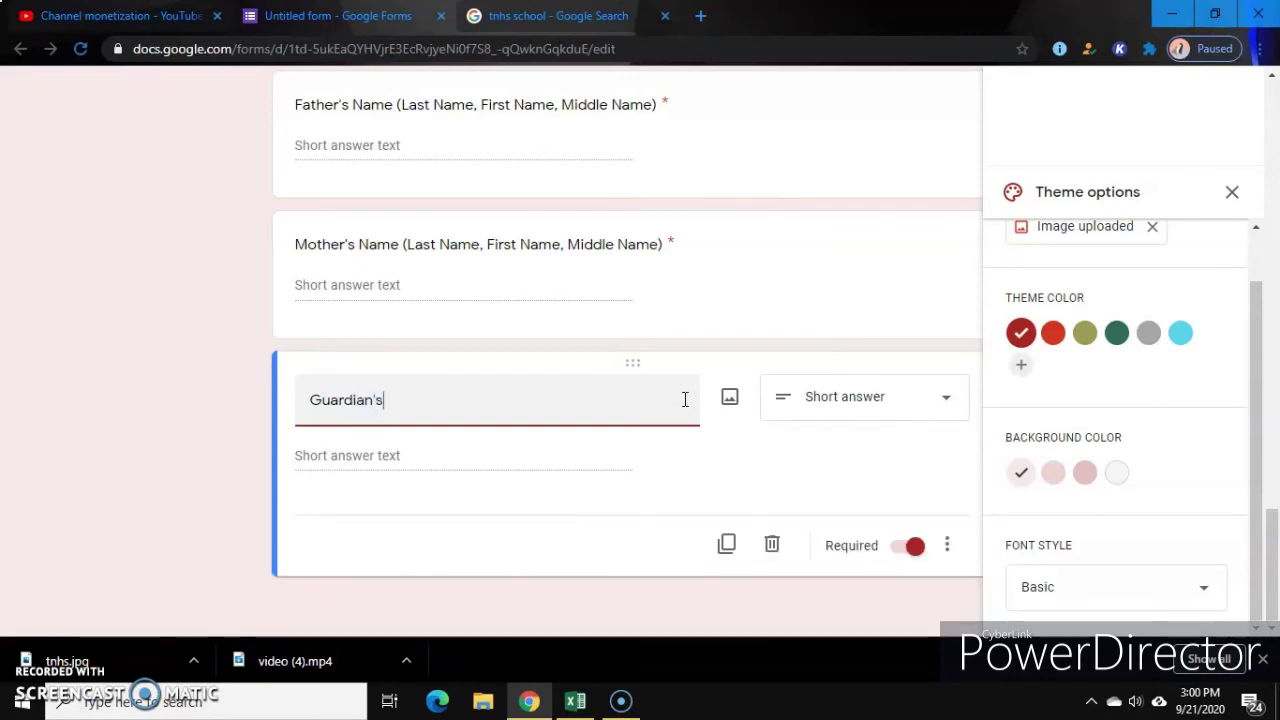
{"action": "type", "text": " Name (Last Nam"}
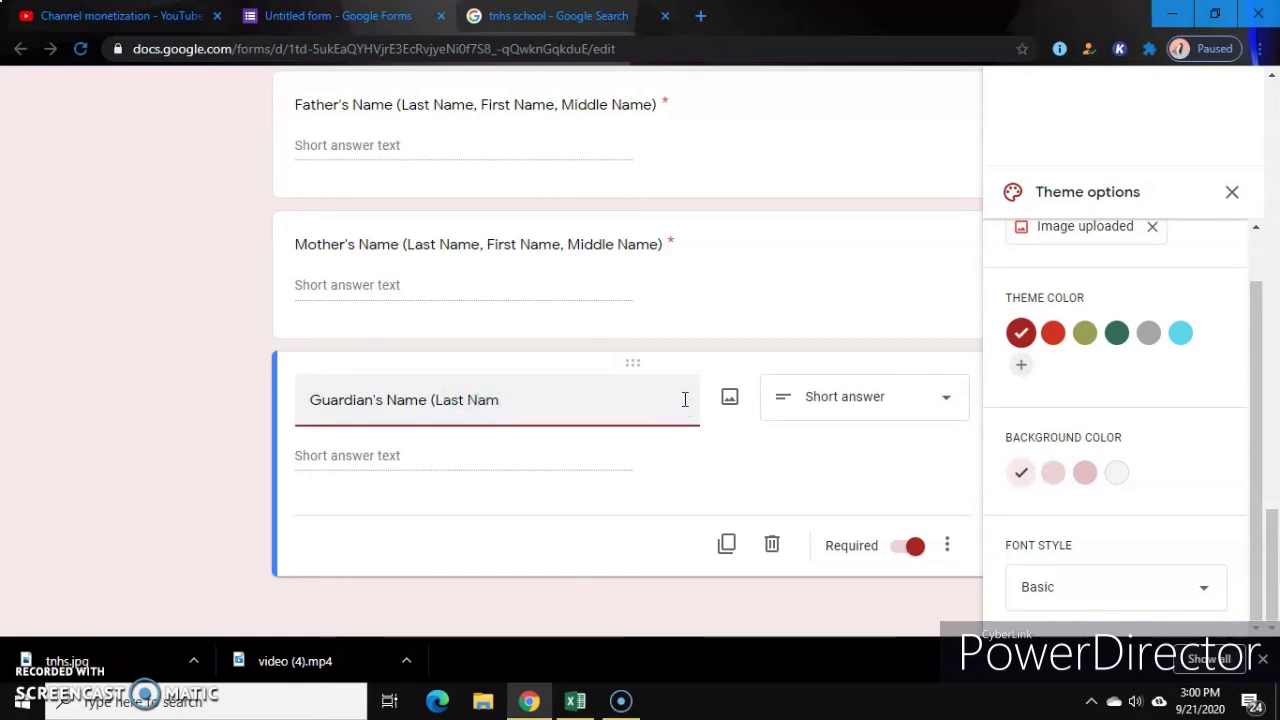
{"action": "type", "text": "e, First Name"}
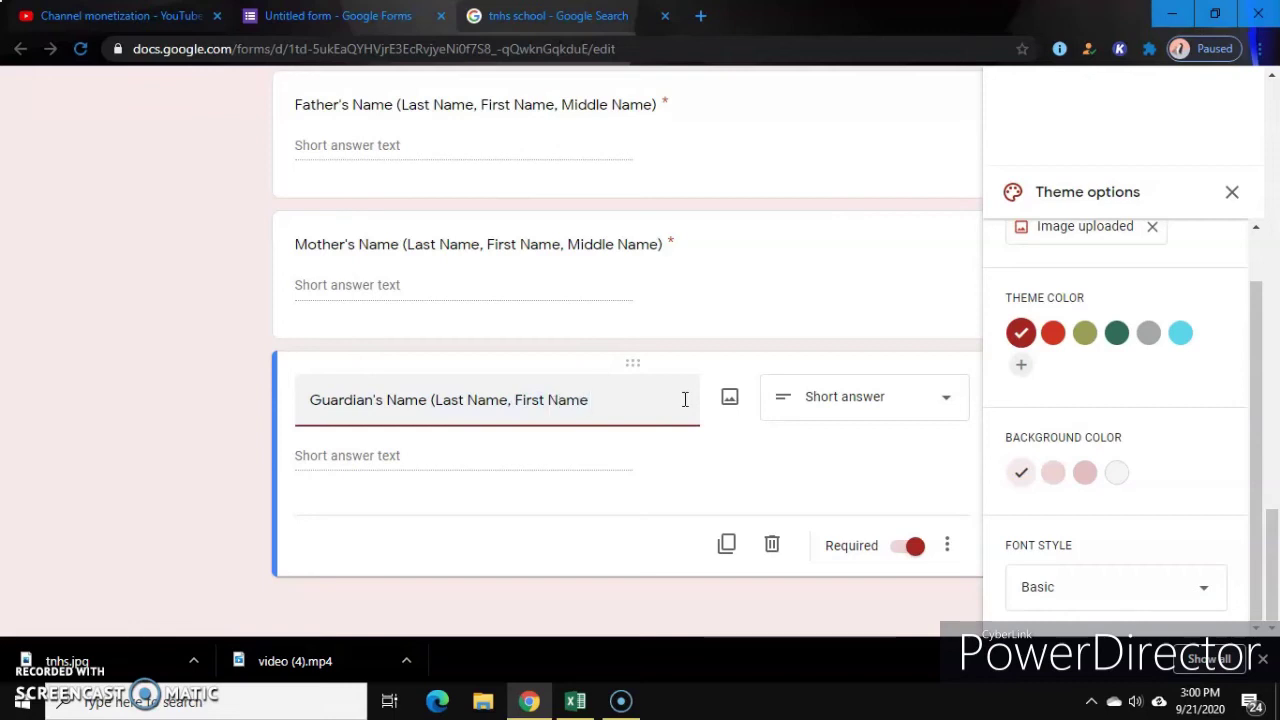
{"action": "type", "text": ", Middle Name)"}
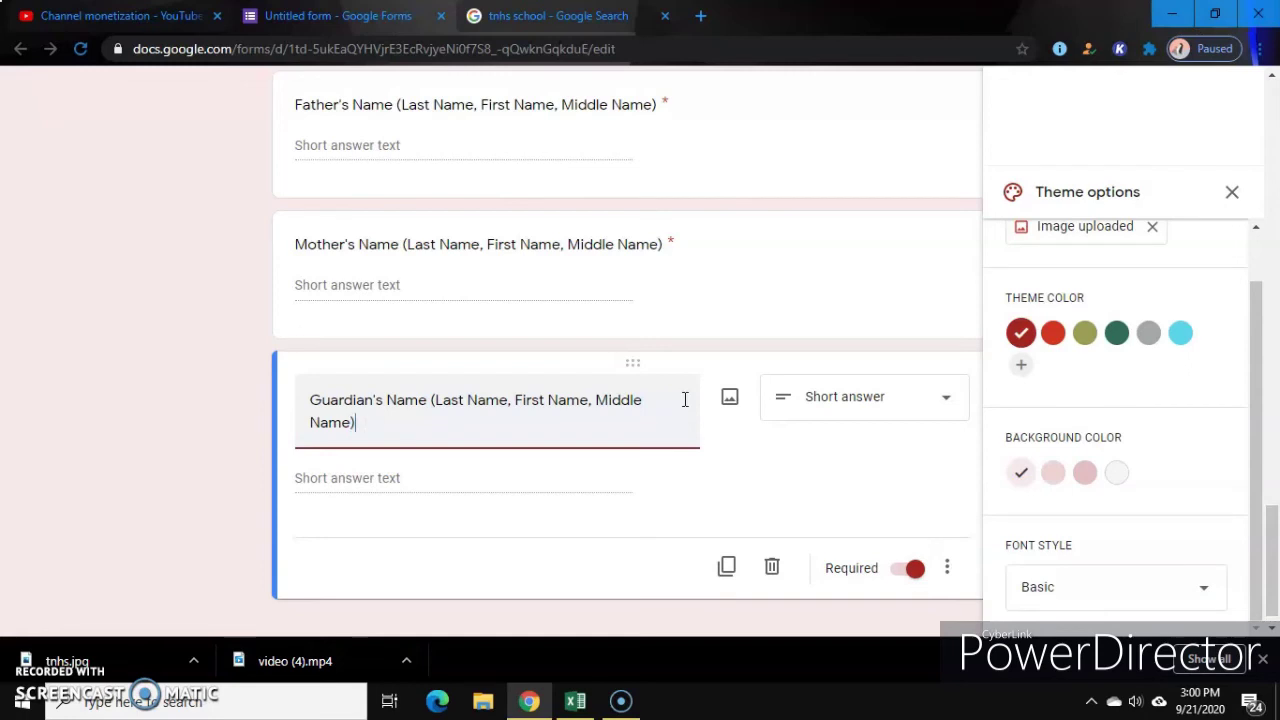
Step: Duplicate the Guardian's Name question and retitle the copy "Relationship to your Guardian"
{"action": "left_click", "coordinate": [727, 567]}
{"action": "left_click_drag", "start_coordinate": [1271, 471], "coordinate": [1271, 586]}
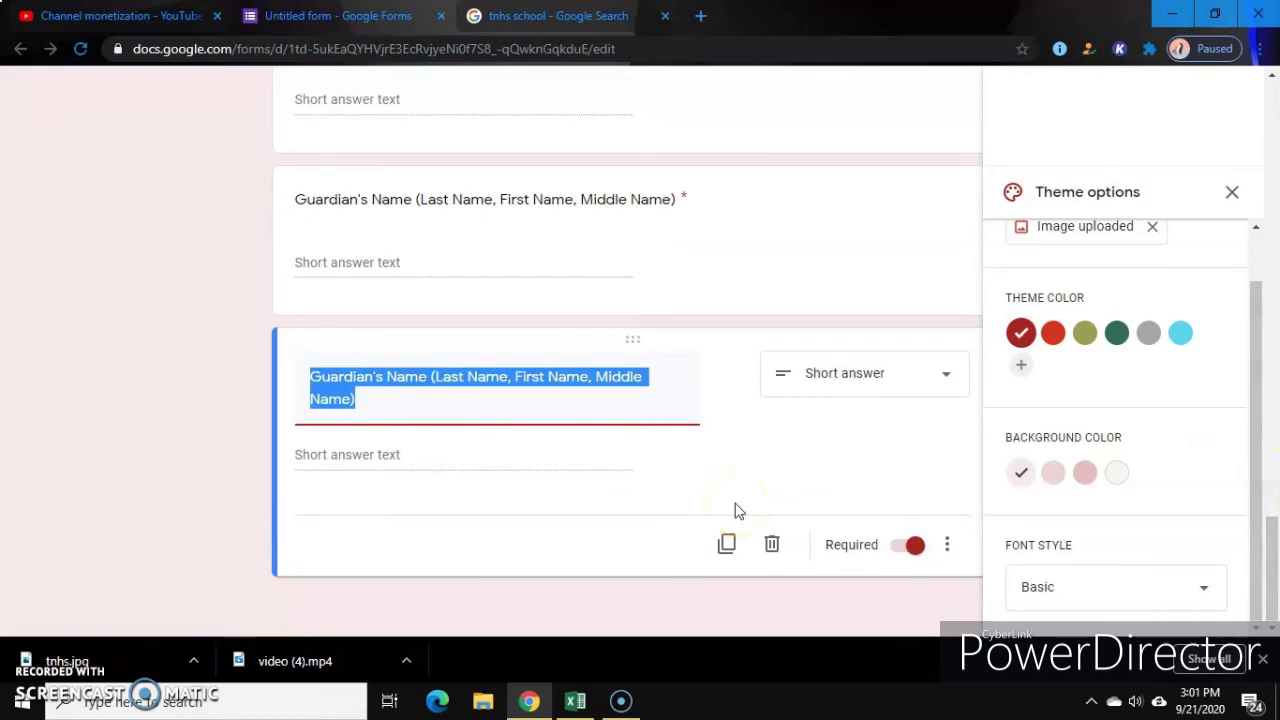
{"action": "type", "text": "RE"}
{"action": "key", "text": "BackSpace"}
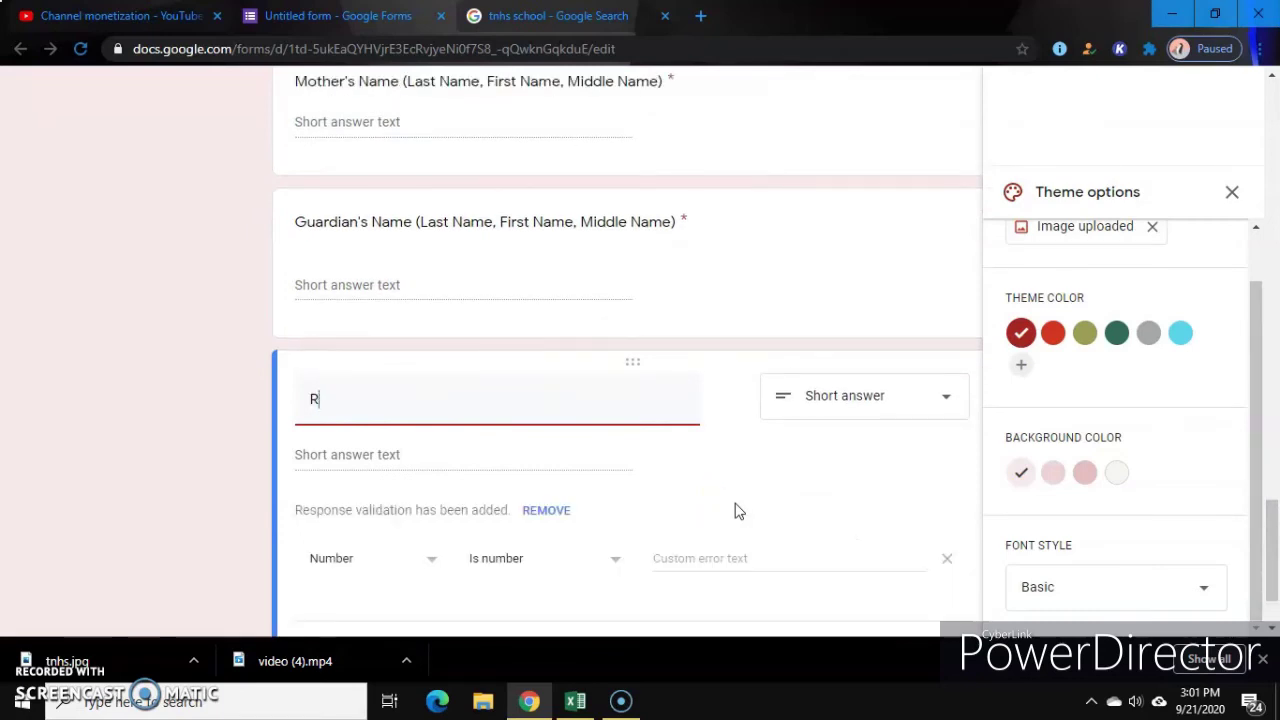
{"action": "type", "text": "elationship to your"}
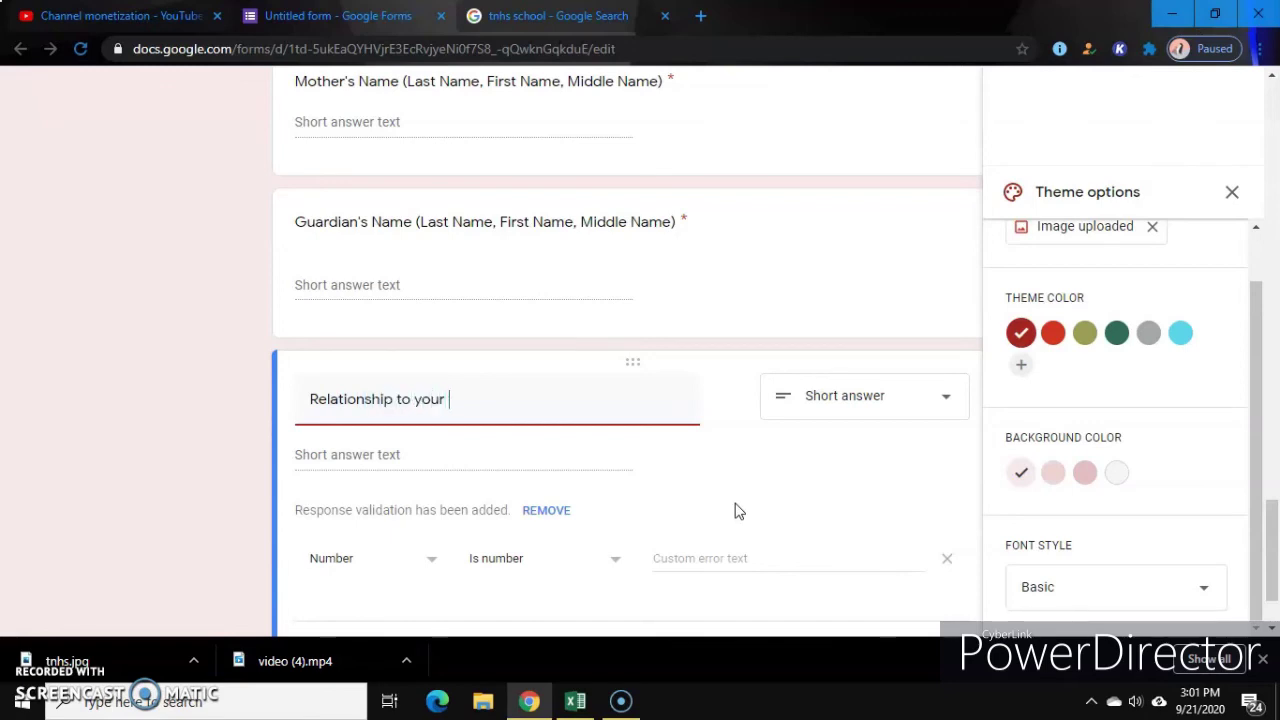
{"action": "type", "text": " Gu"}
{"action": "key", "text": "BackSpace"}
{"action": "key", "text": "BackSpace"}
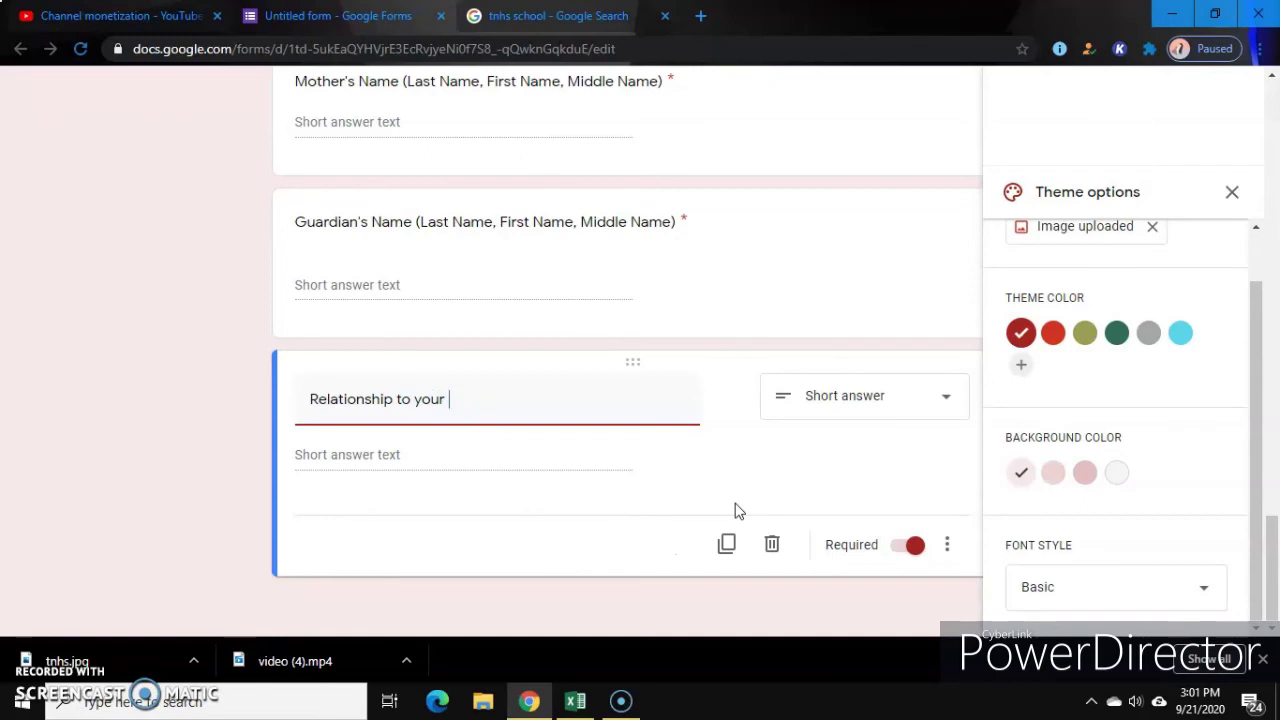
{"action": "left_click", "coordinate": [483, 409]}
{"action": "type", "text": "Guardian"}
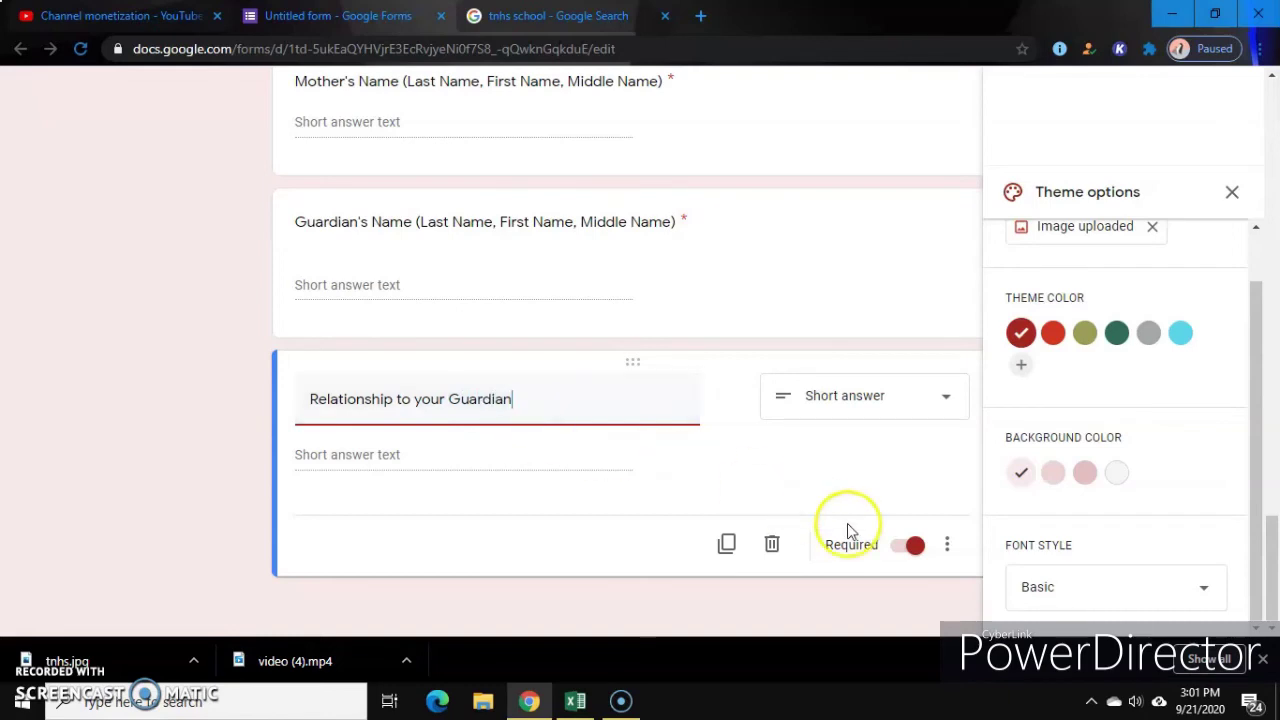
Step: Duplicate the "Relationship to your Guardian" question and retitle the copy "Contact Number"
{"action": "left_click", "coordinate": [726, 546]}
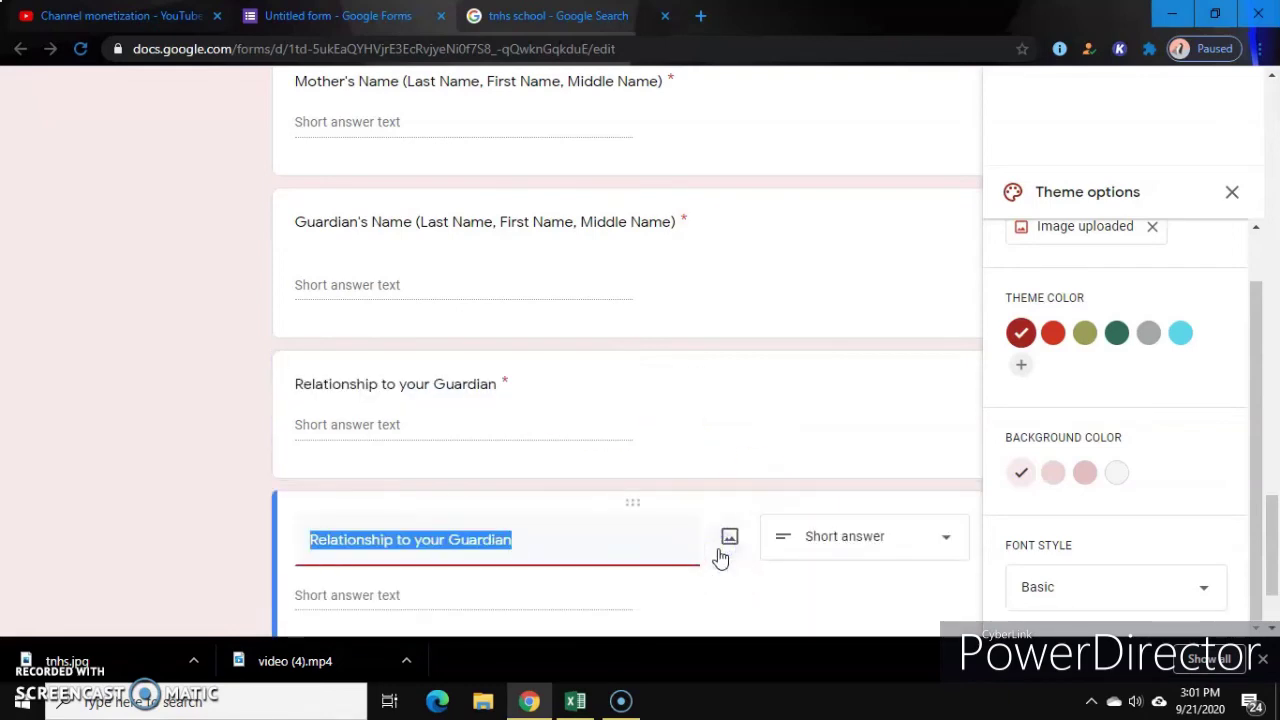
{"action": "type", "text": "Contact N"}
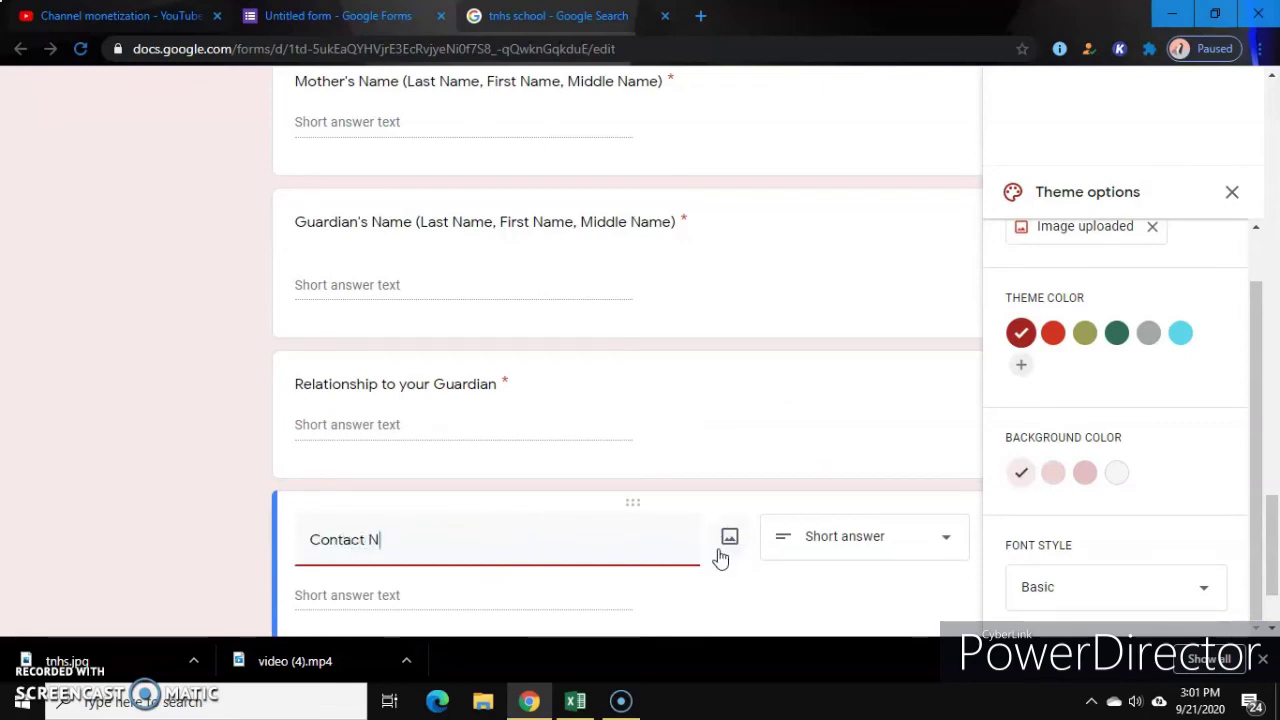
{"action": "type", "text": "umber"}
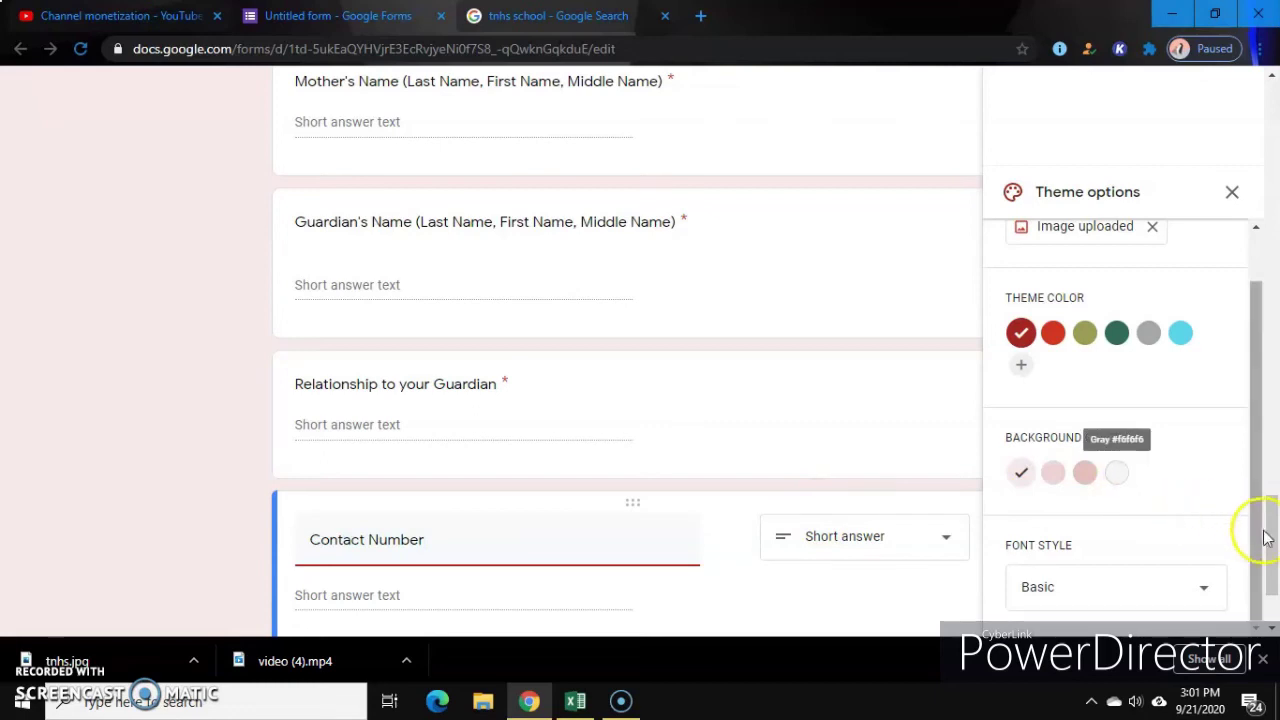
{"action": "scroll", "coordinate": [1266, 523], "scroll_direction": "down", "scroll_amount": 2}
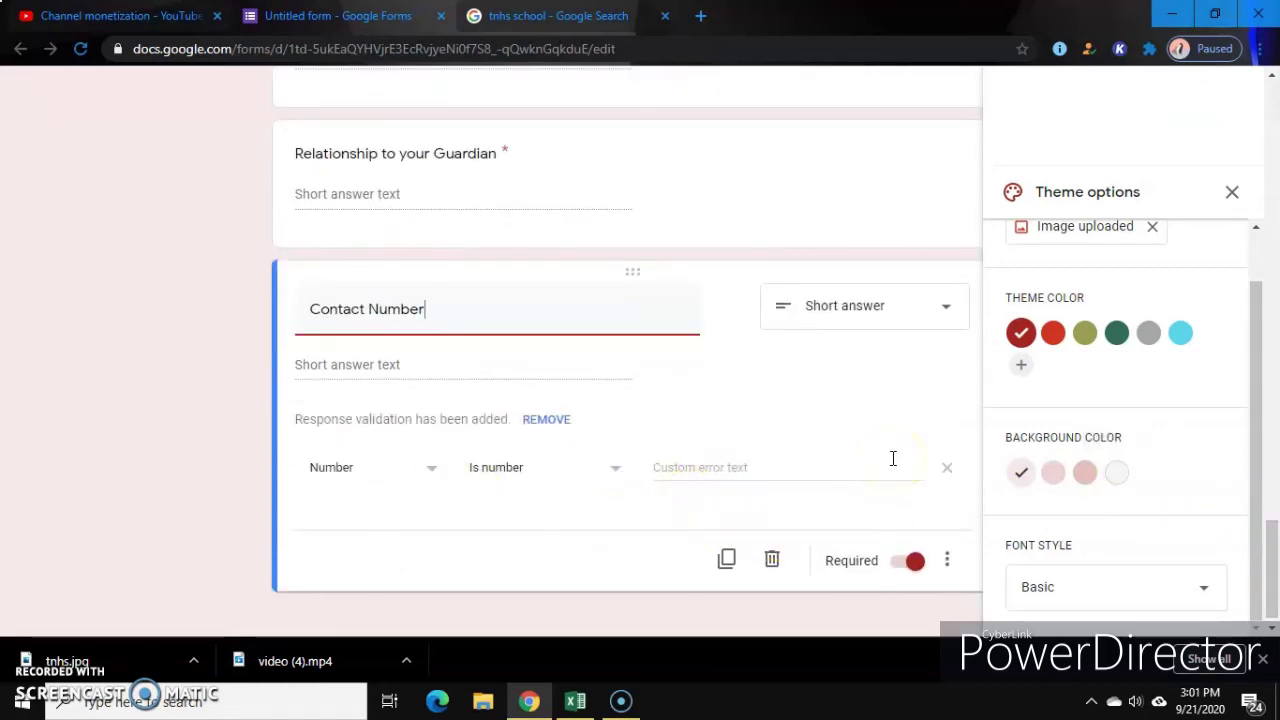
Step: Close the theme options and open a preview of the form
{"action": "left_click_drag", "start_coordinate": [1271, 543], "coordinate": [1272, 85]}
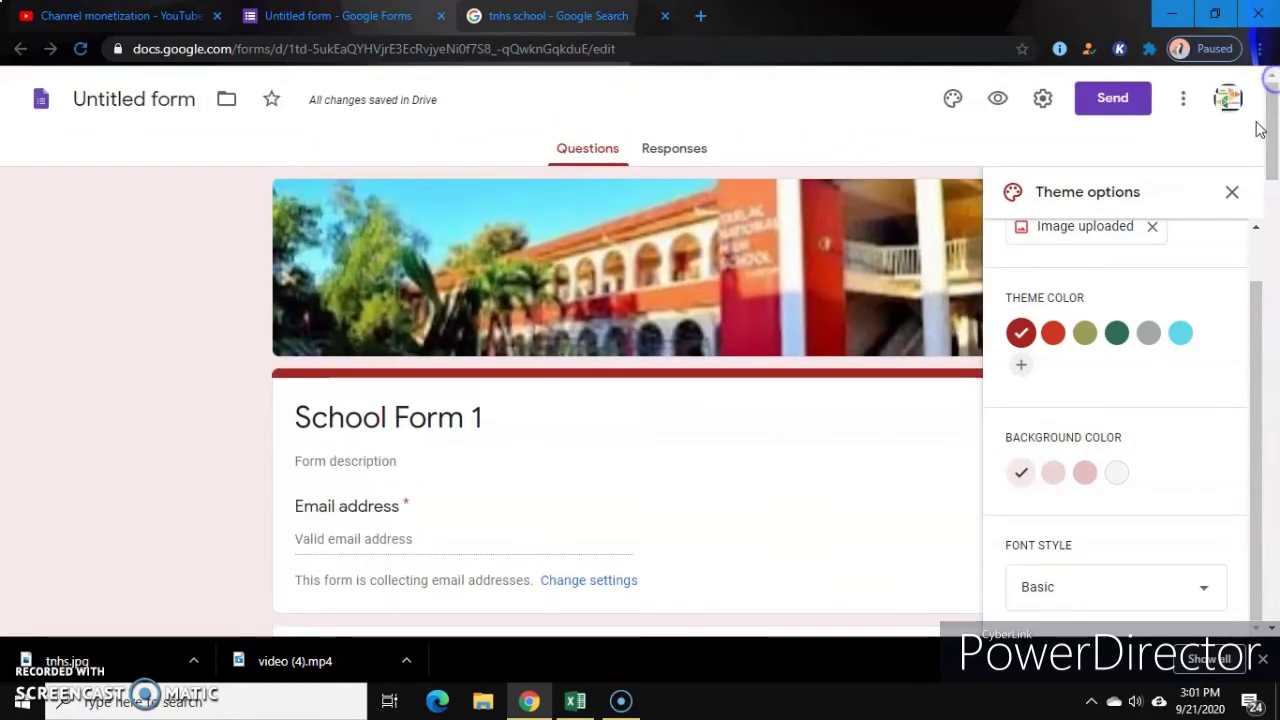
{"action": "left_click", "coordinate": [1232, 191]}
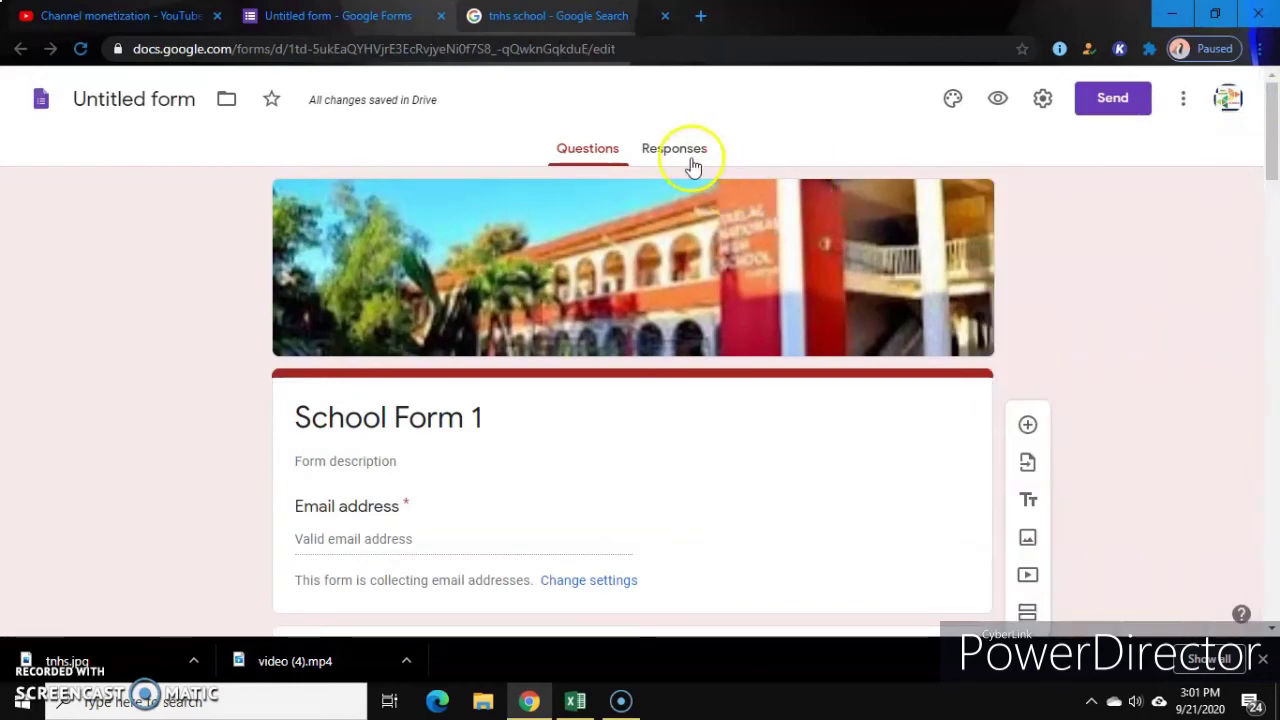
{"action": "left_click", "coordinate": [998, 97]}
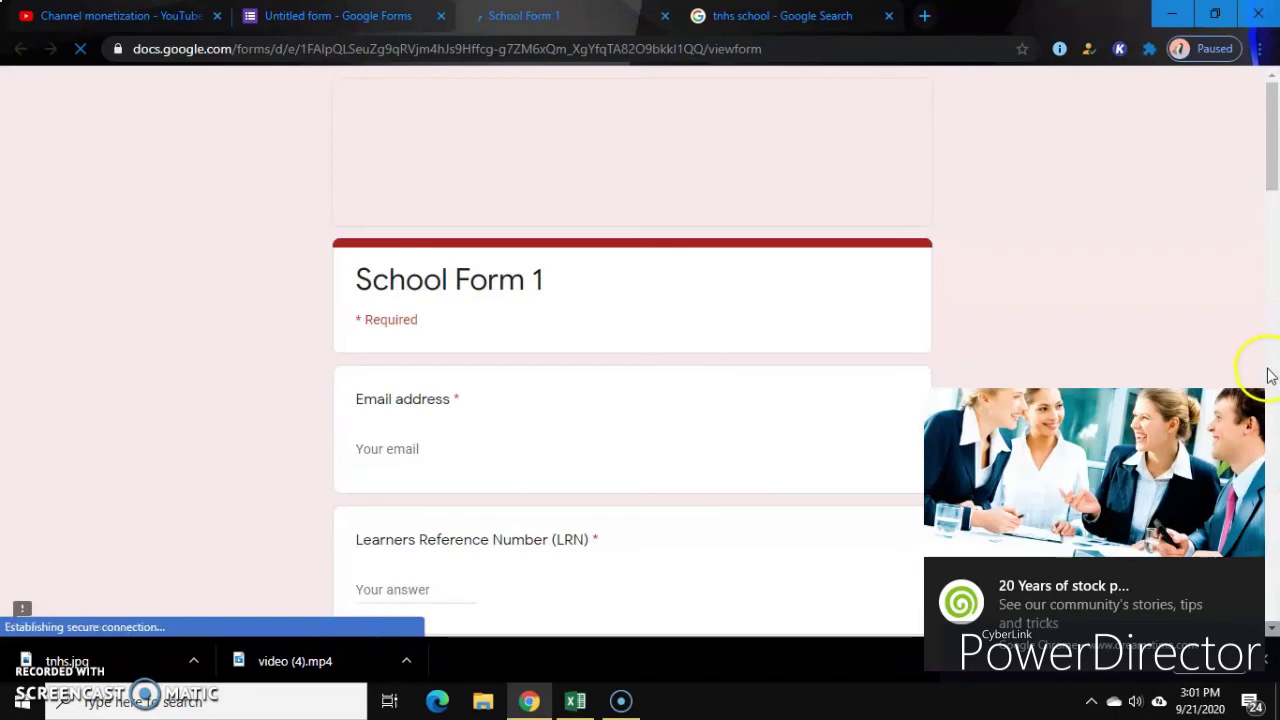
Step: Examine the previewed form's questions from the email address to the address fields, including the SEX choices, and return to the form editor
{"action": "left_click_drag", "start_coordinate": [1269, 180], "coordinate": [1271, 209]}
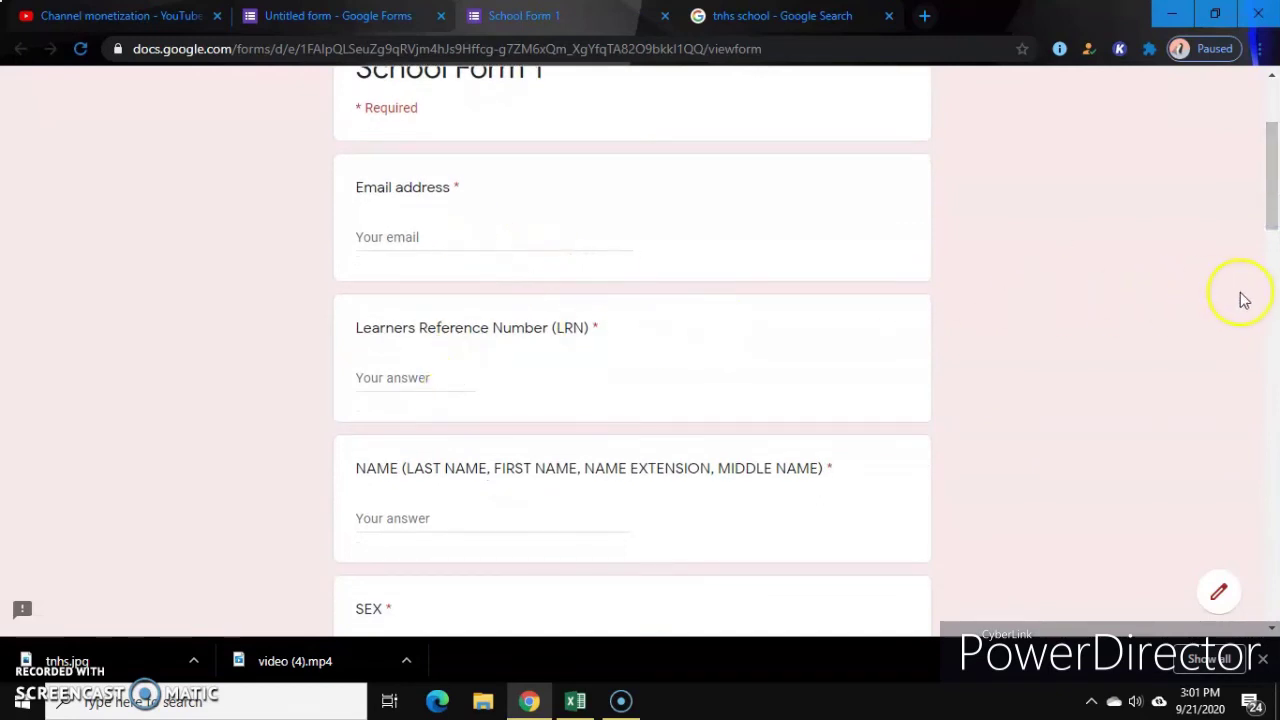
{"action": "left_click_drag", "start_coordinate": [1271, 200], "coordinate": [1270, 266]}
{"action": "left_click", "coordinate": [500, 333]}
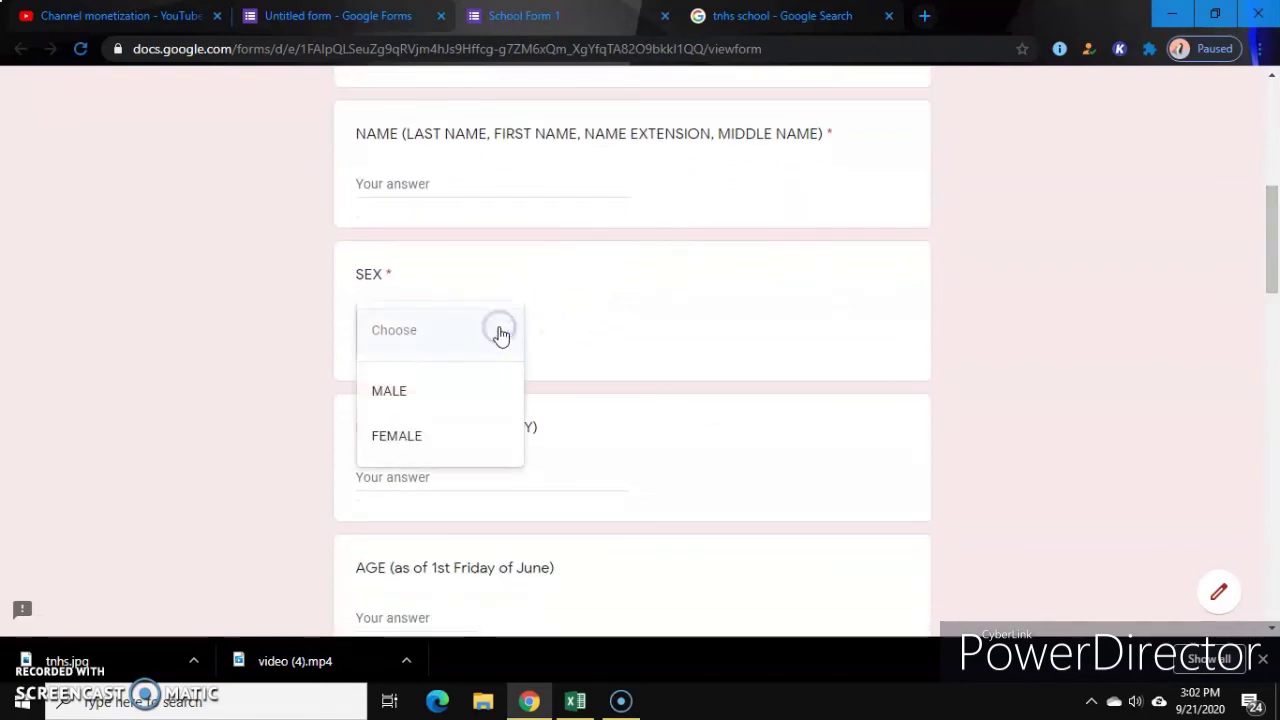
{"action": "left_click_drag", "start_coordinate": [1274, 262], "coordinate": [1271, 298]}
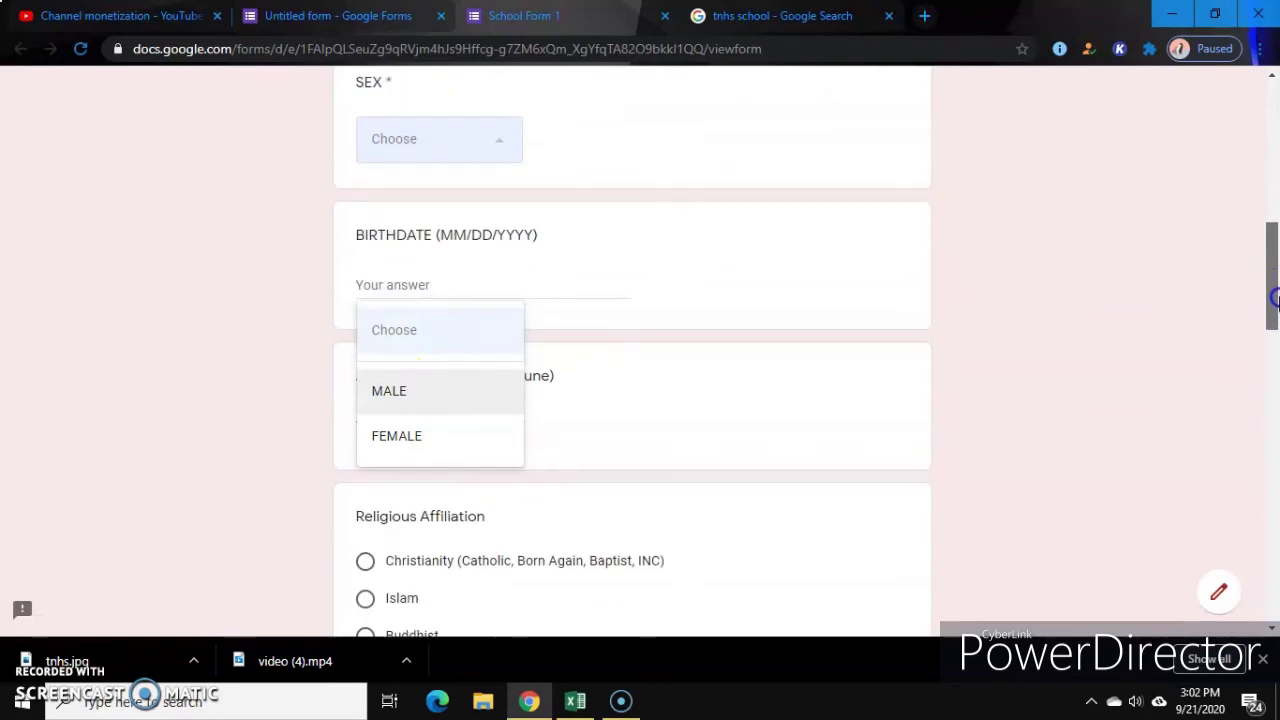
{"action": "left_click", "coordinate": [1074, 293]}
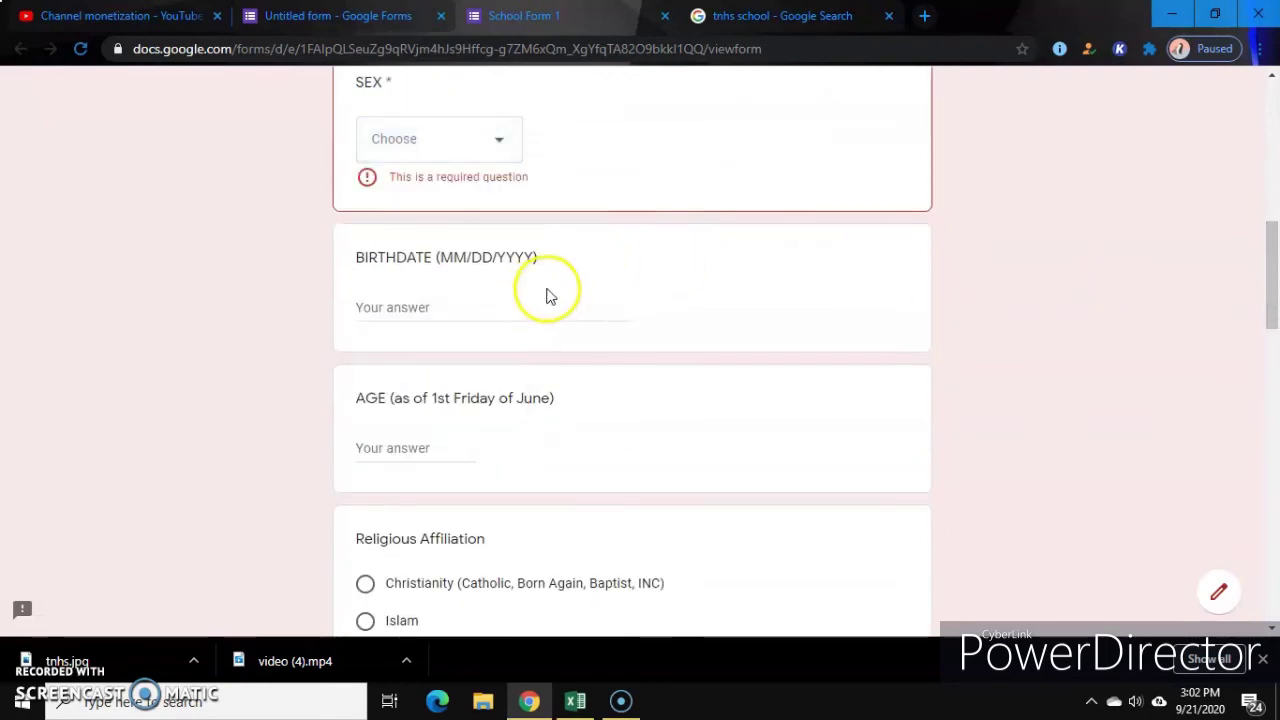
{"action": "left_click_drag", "start_coordinate": [1273, 300], "coordinate": [1272, 355]}
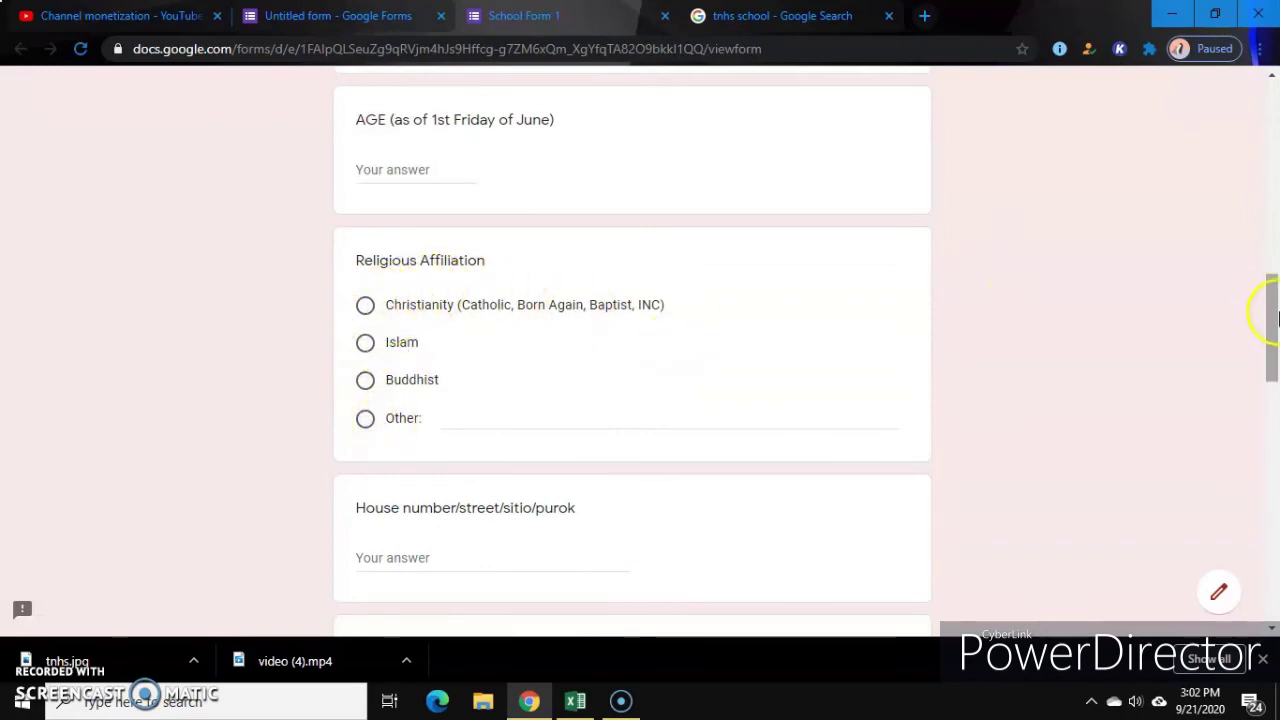
{"action": "left_click_drag", "start_coordinate": [1274, 327], "coordinate": [1265, 140]}
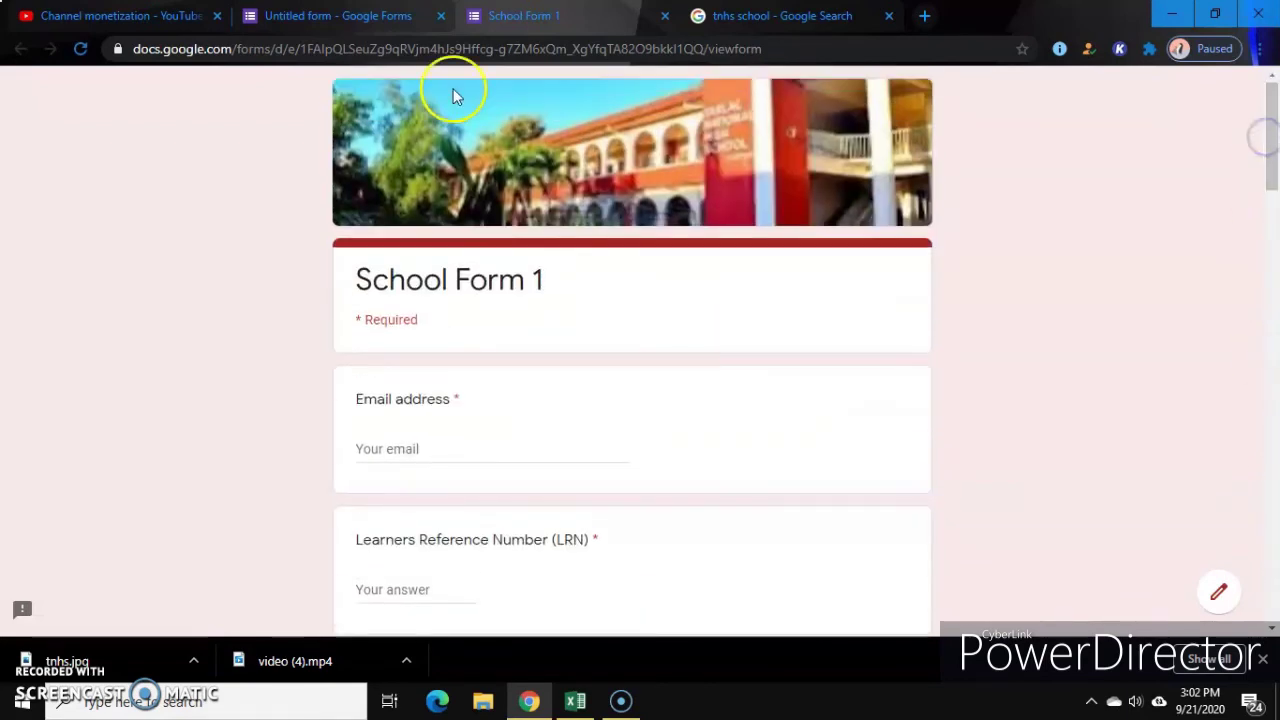
{"action": "left_click", "coordinate": [400, 17]}
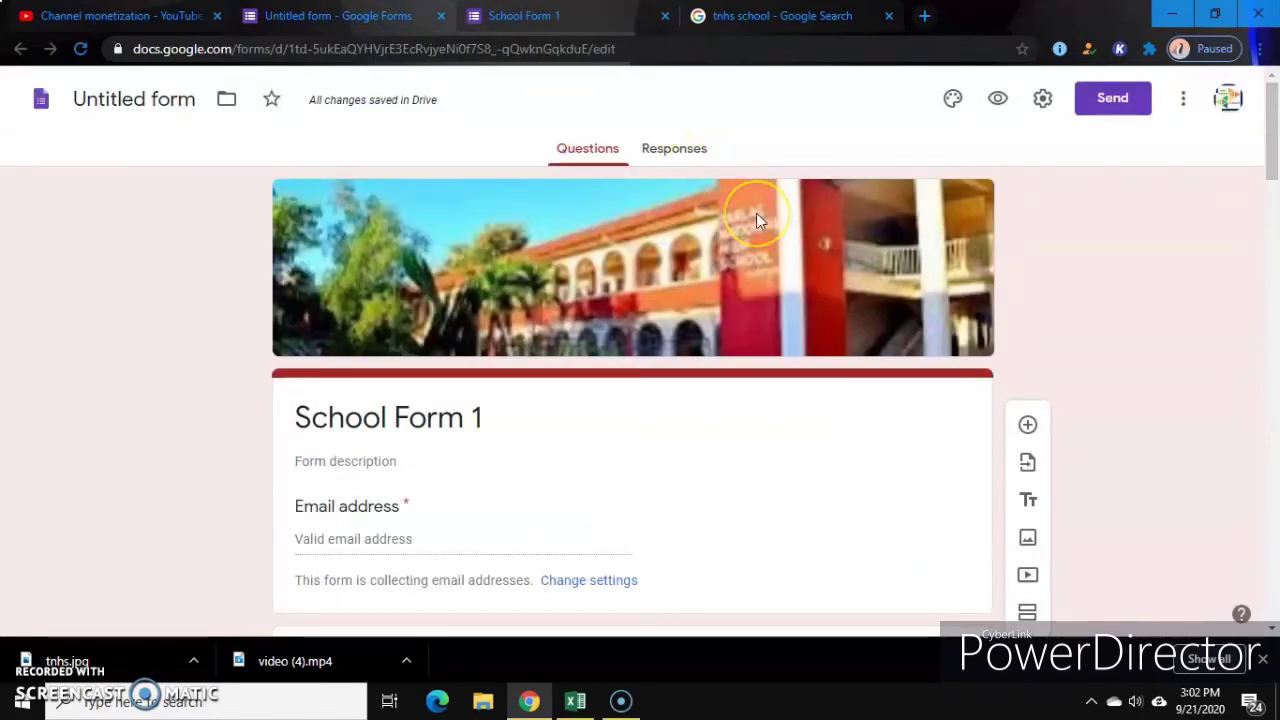
Step: Check the form's responses, copy its shortened share link and close the send options
{"action": "left_click", "coordinate": [675, 152]}
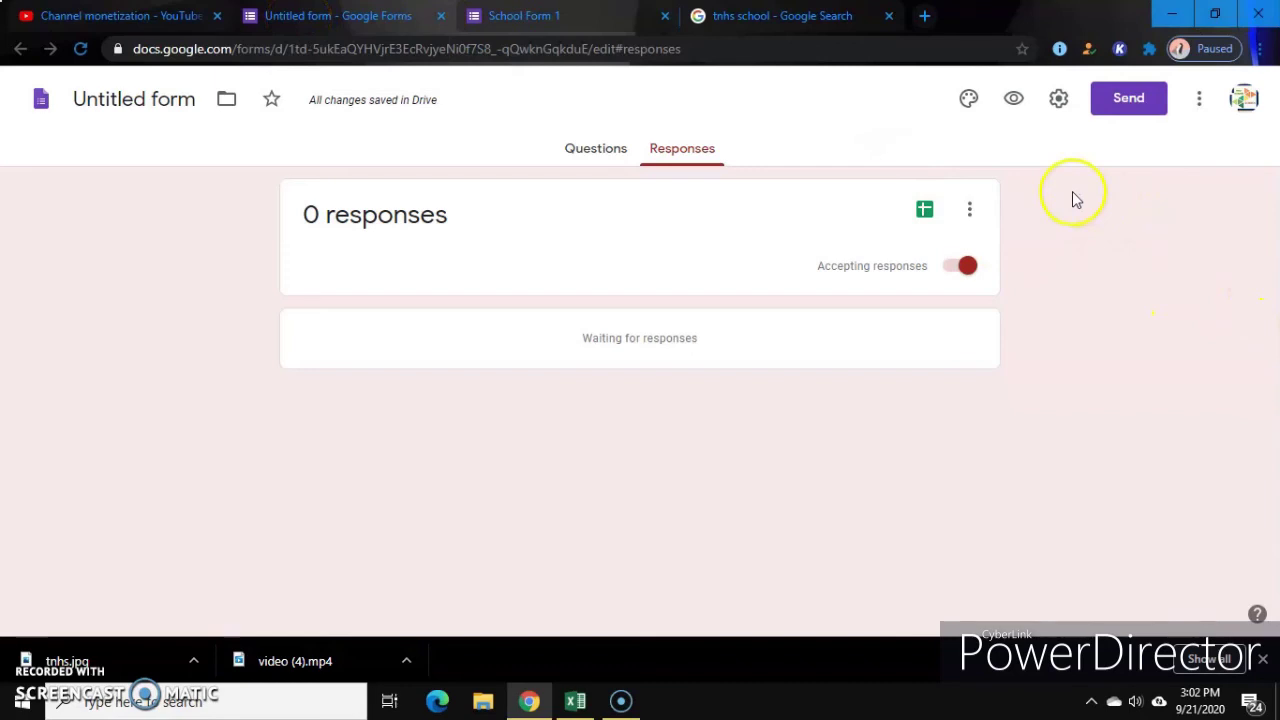
{"action": "left_click", "coordinate": [1127, 101]}
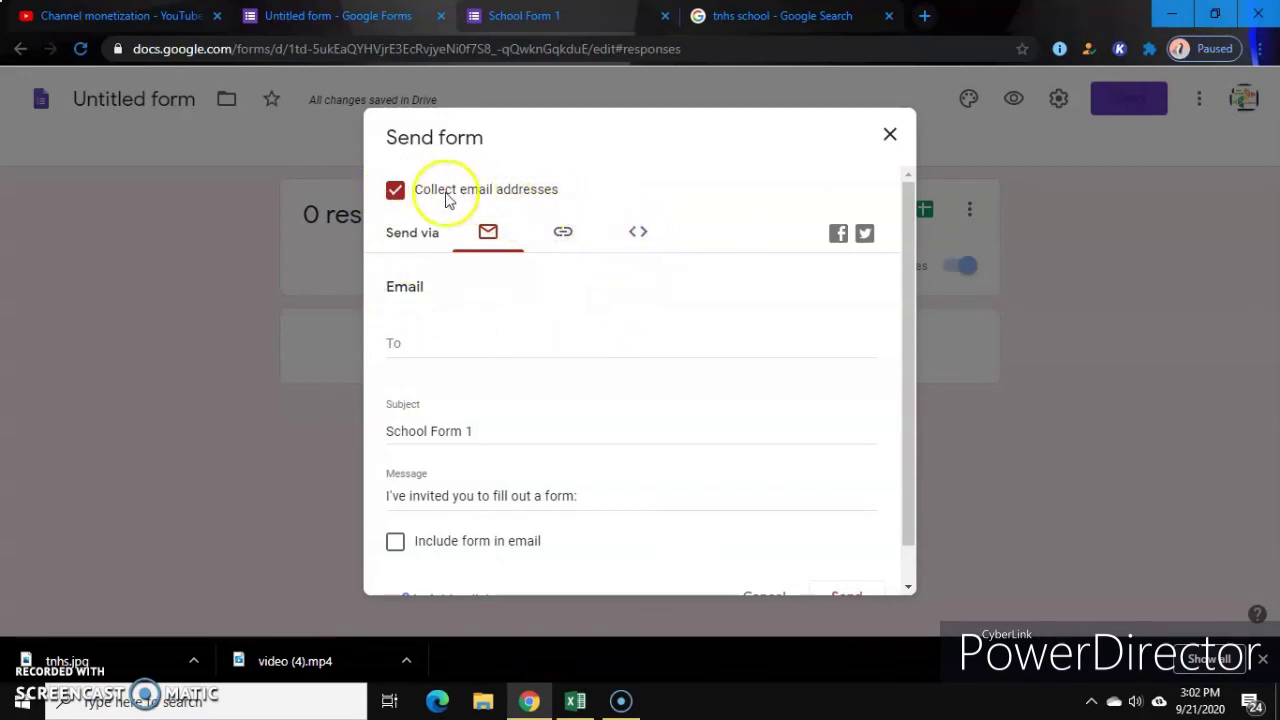
{"action": "left_click", "coordinate": [564, 235]}
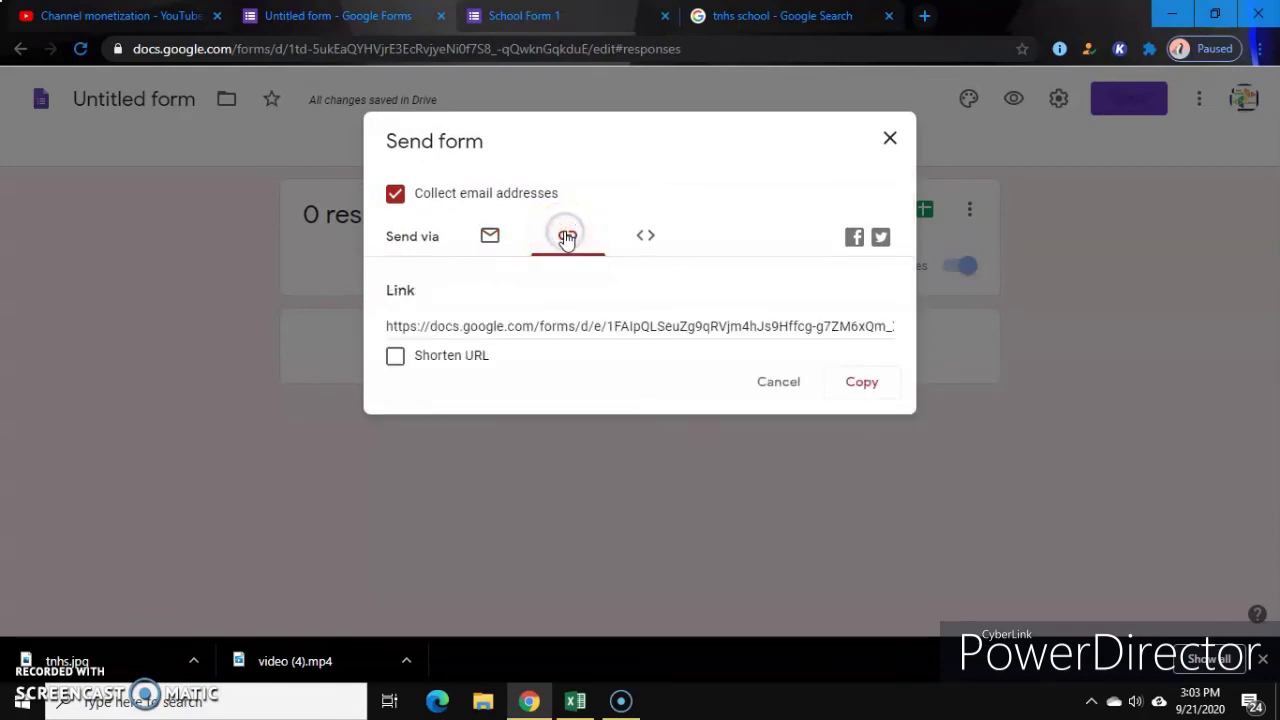
{"action": "left_click", "coordinate": [395, 357]}
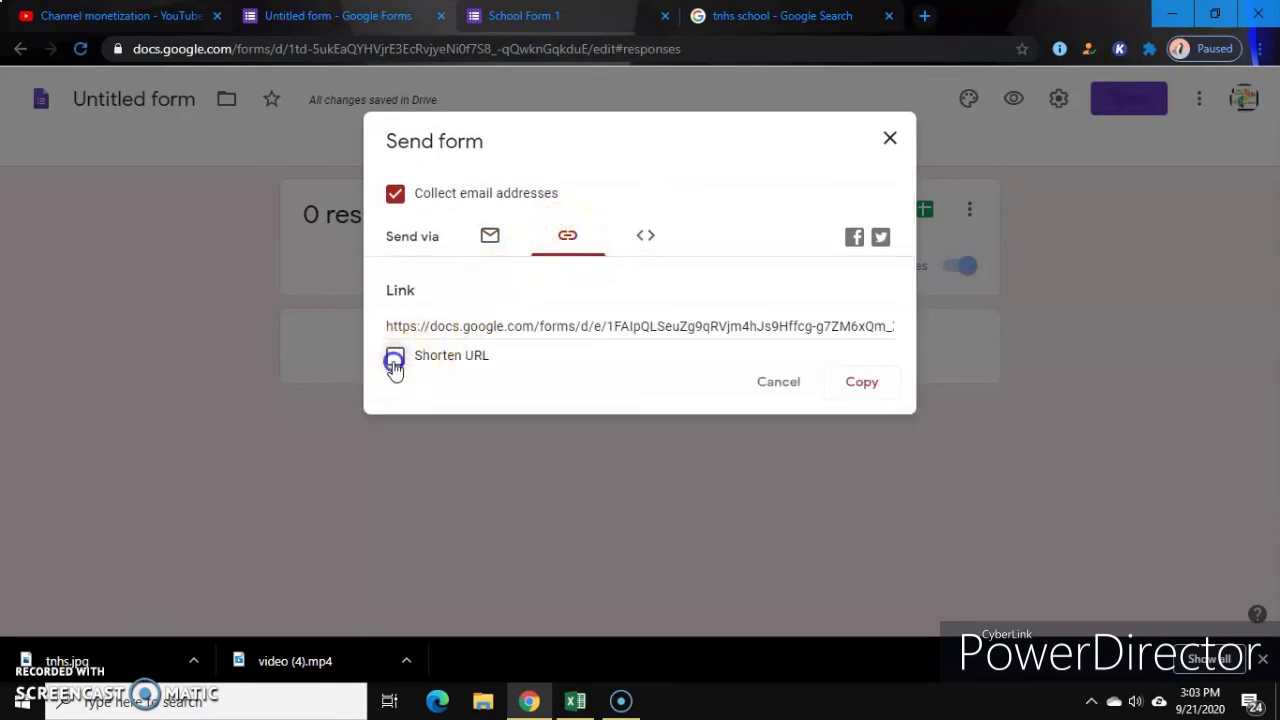
{"action": "left_click", "coordinate": [861, 386]}
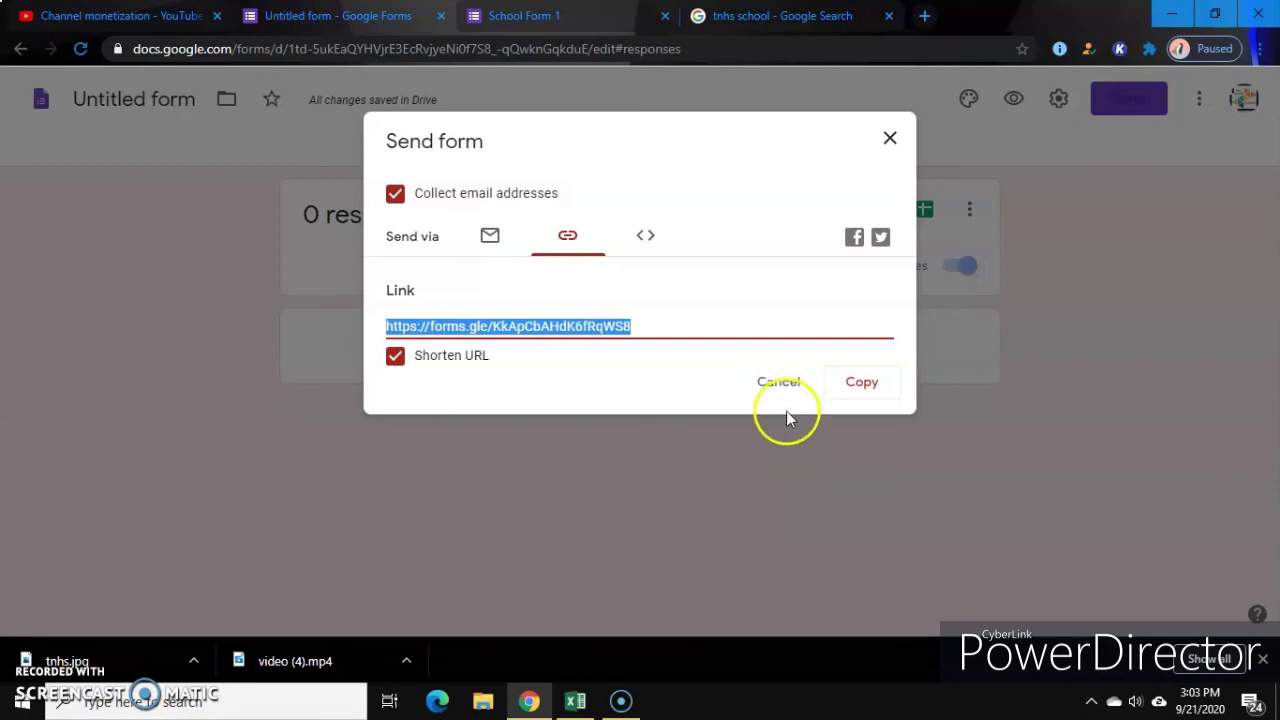
{"action": "left_click", "coordinate": [778, 382]}
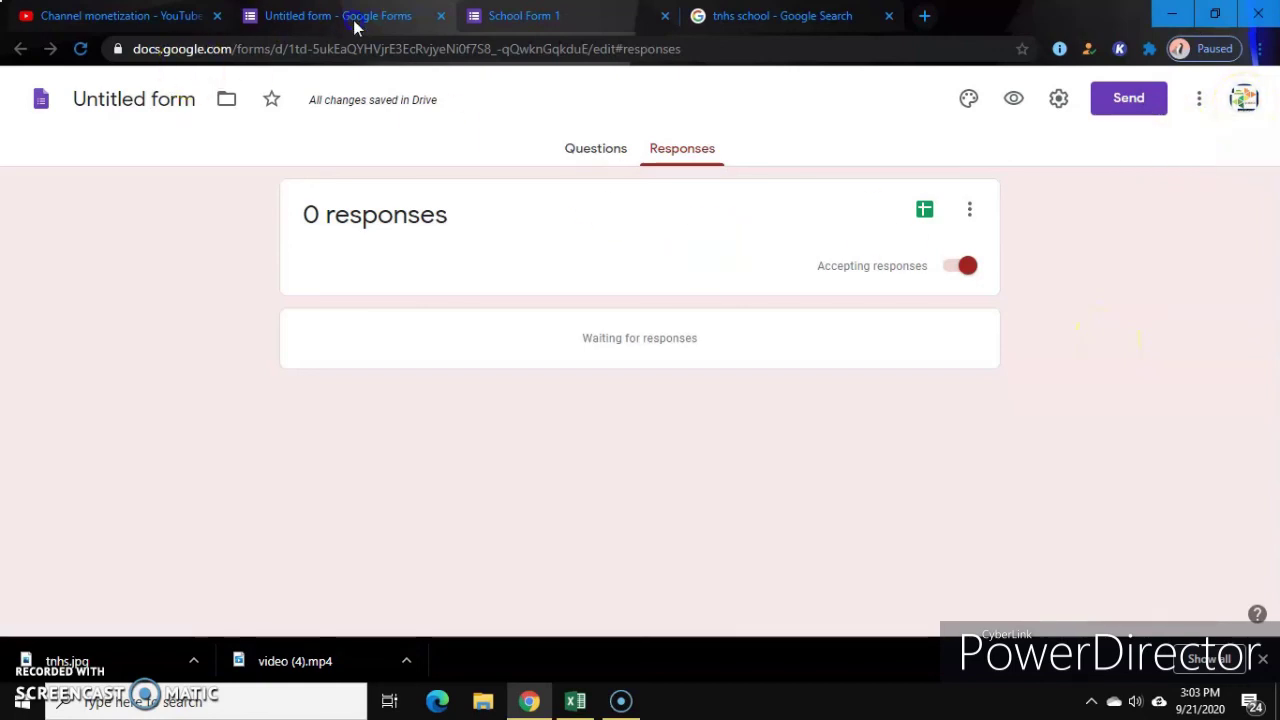
Step: Close the School Form 1 preview and switch to Google Drive from the Google Forms home page
{"action": "left_click", "coordinate": [523, 17]}
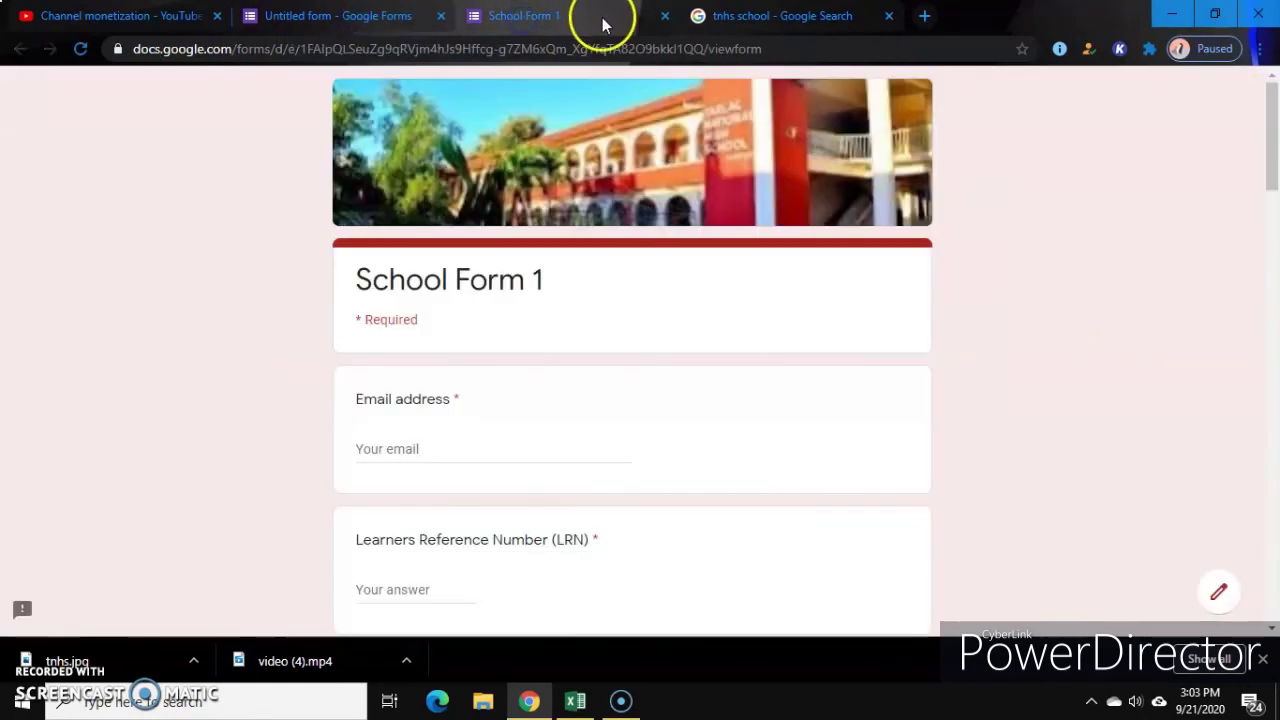
{"action": "left_click", "coordinate": [663, 17]}
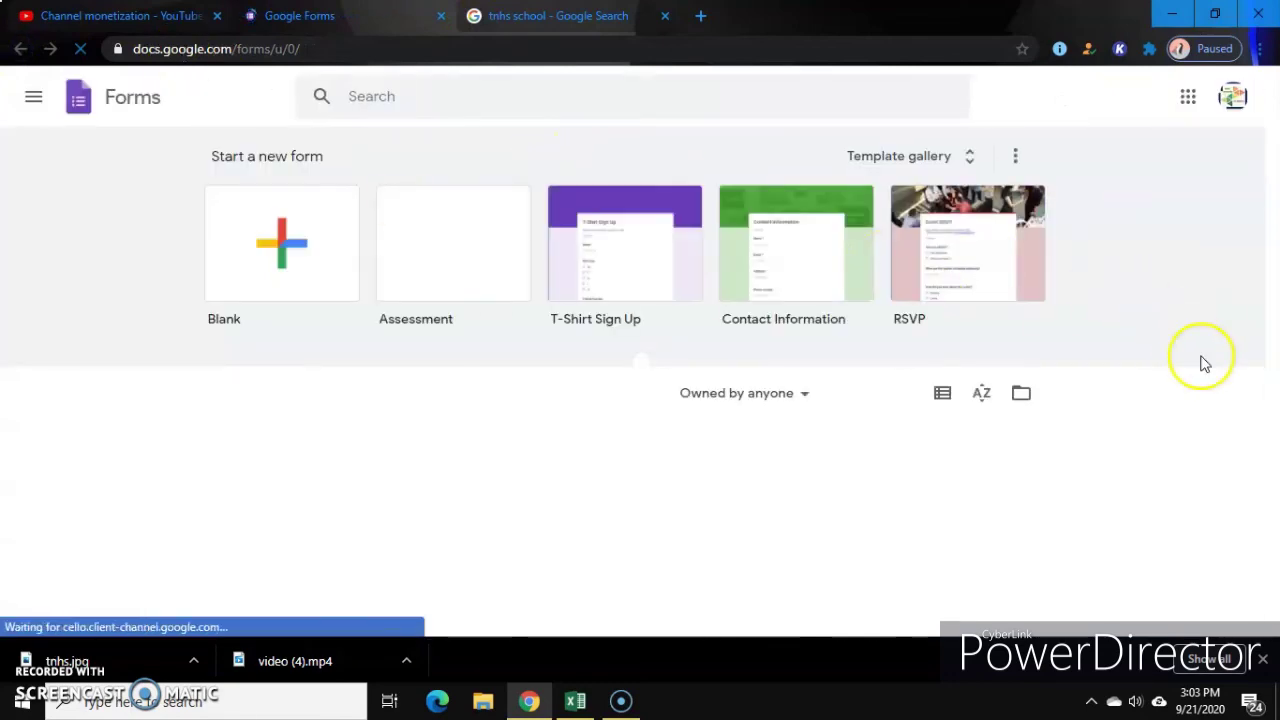
{"action": "left_click", "coordinate": [1188, 108]}
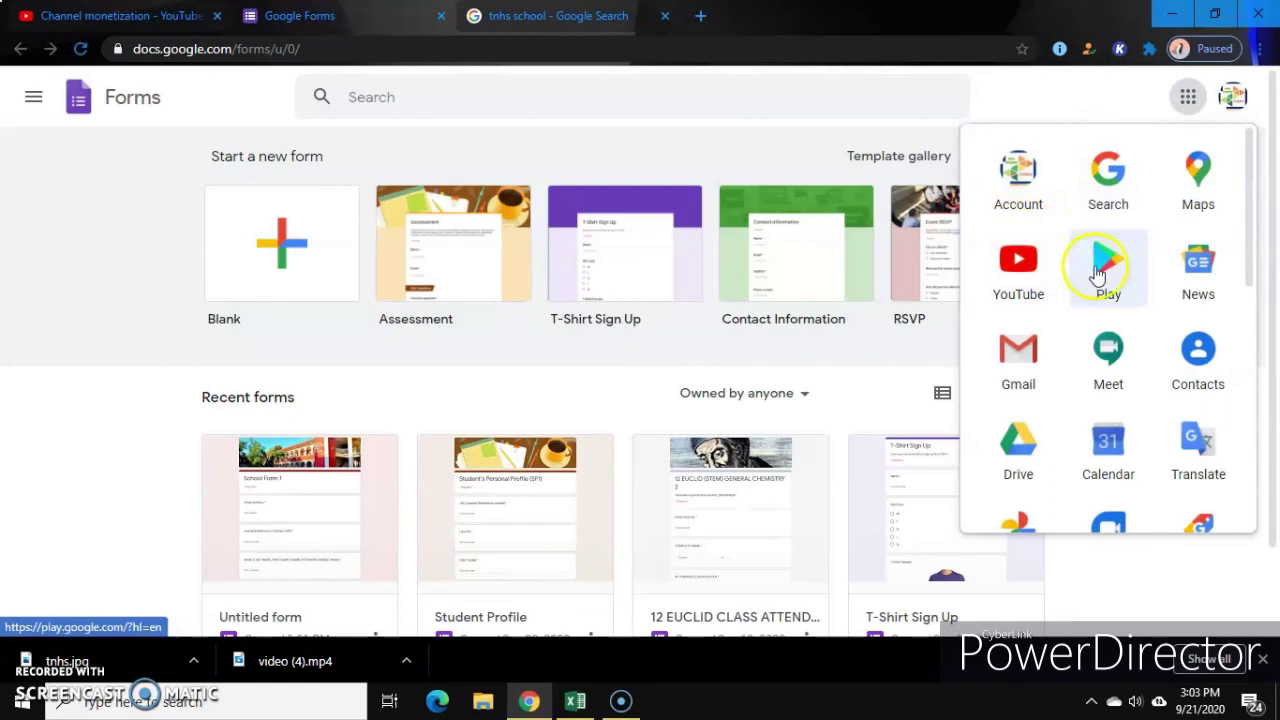
{"action": "left_click", "coordinate": [1028, 452]}
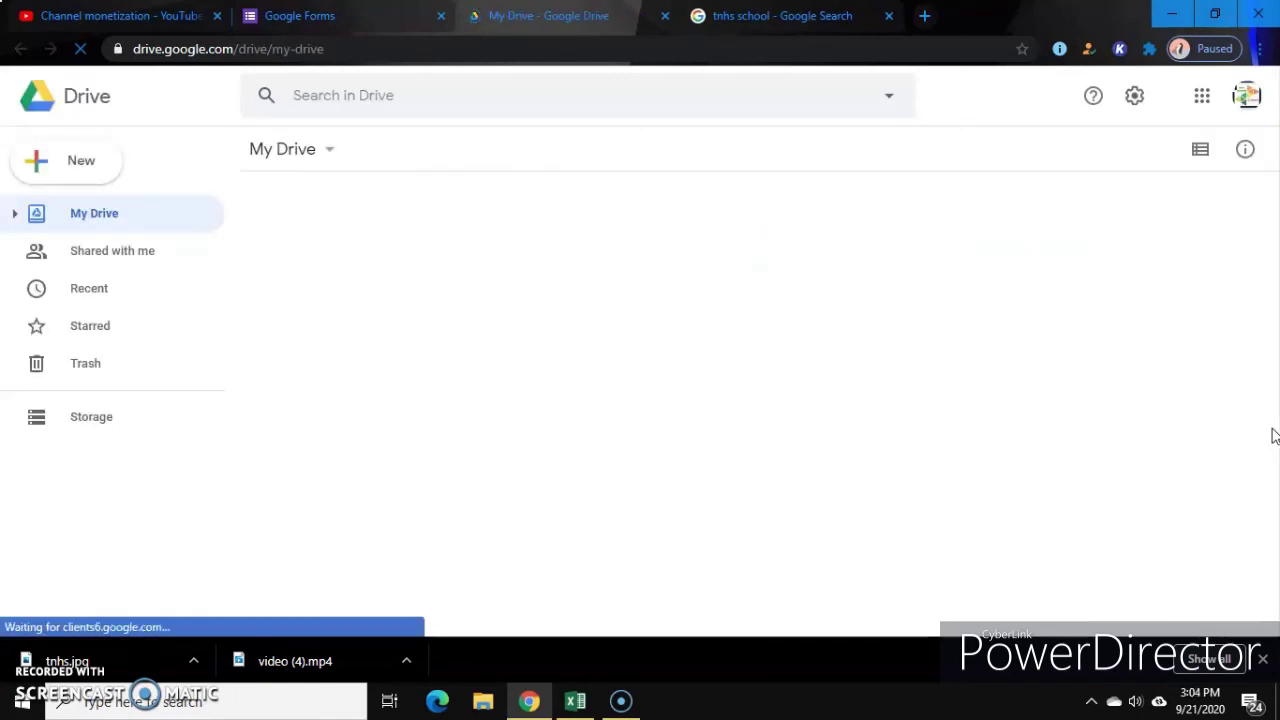
Step: Open the existing Student Profile form from My Drive
{"action": "left_click", "coordinate": [1185, 372]}
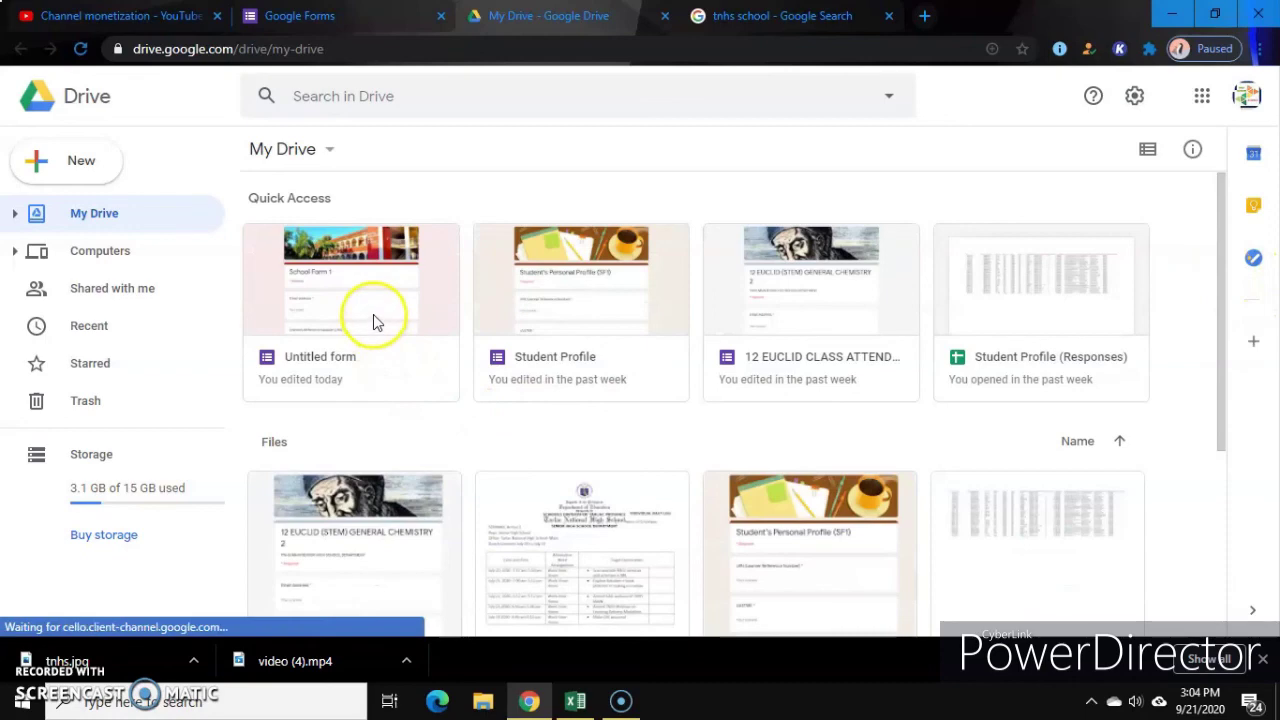
{"action": "scroll", "coordinate": [374, 320], "scroll_direction": "down", "scroll_amount": 1}
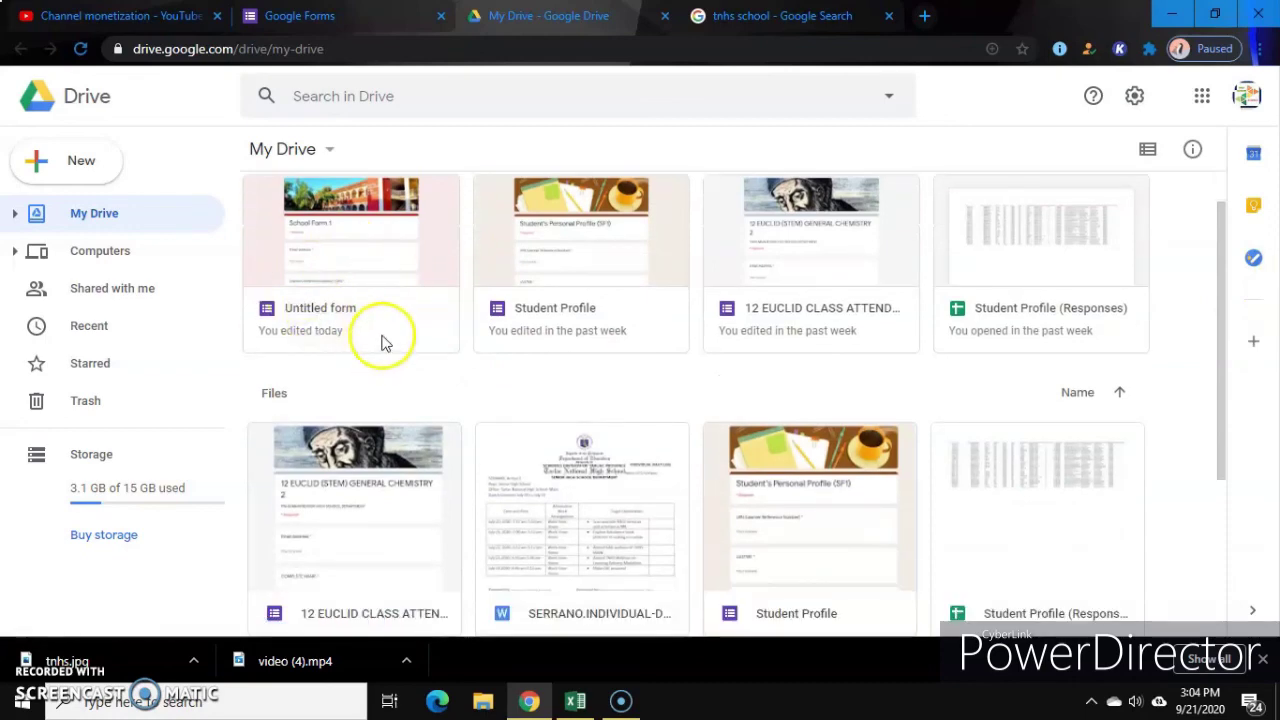
{"action": "left_click", "coordinate": [599, 313]}
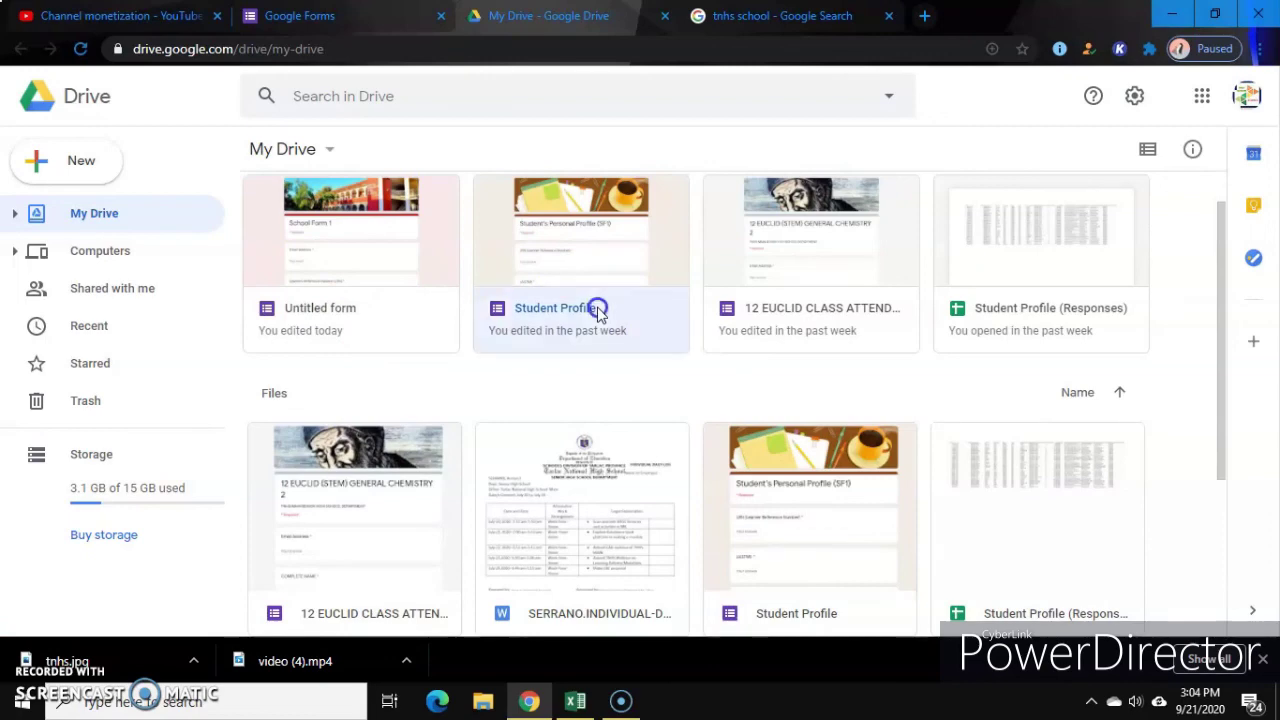
{"action": "double_click", "coordinate": [588, 290]}
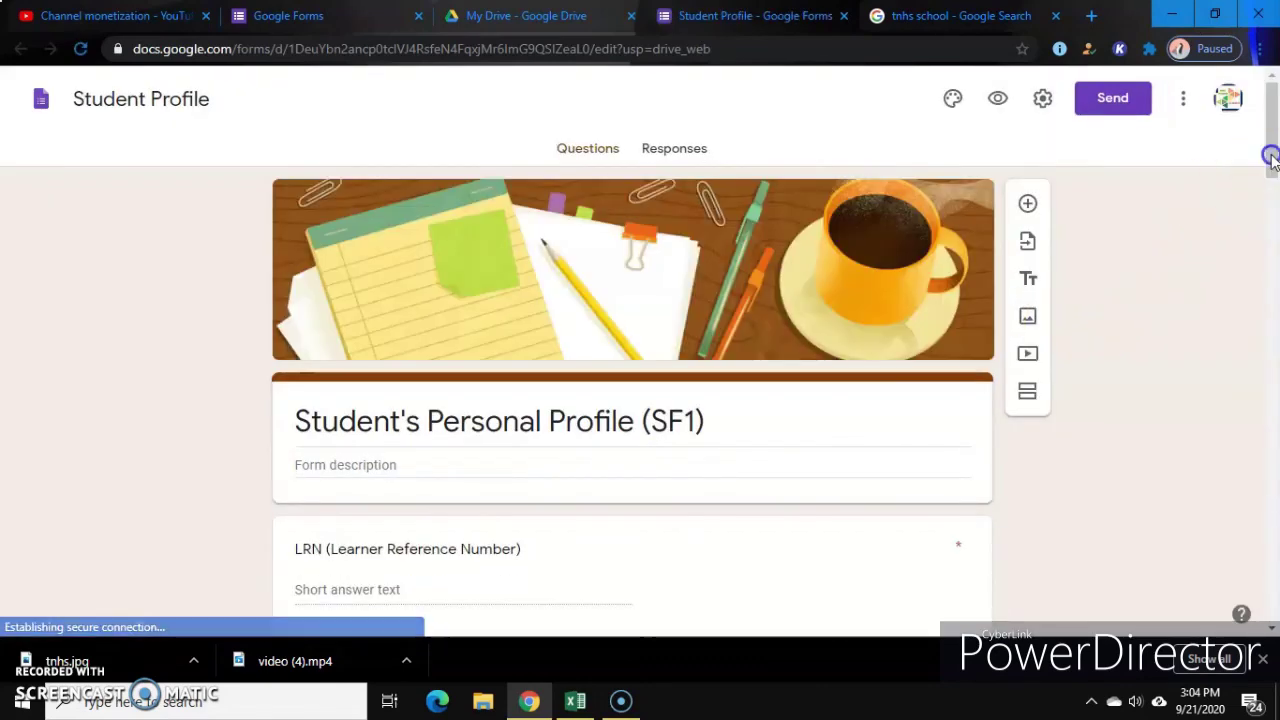
Step: View the summary of the Student Profile form's responses and open the responses as a spreadsheet
{"action": "left_click", "coordinate": [684, 140]}
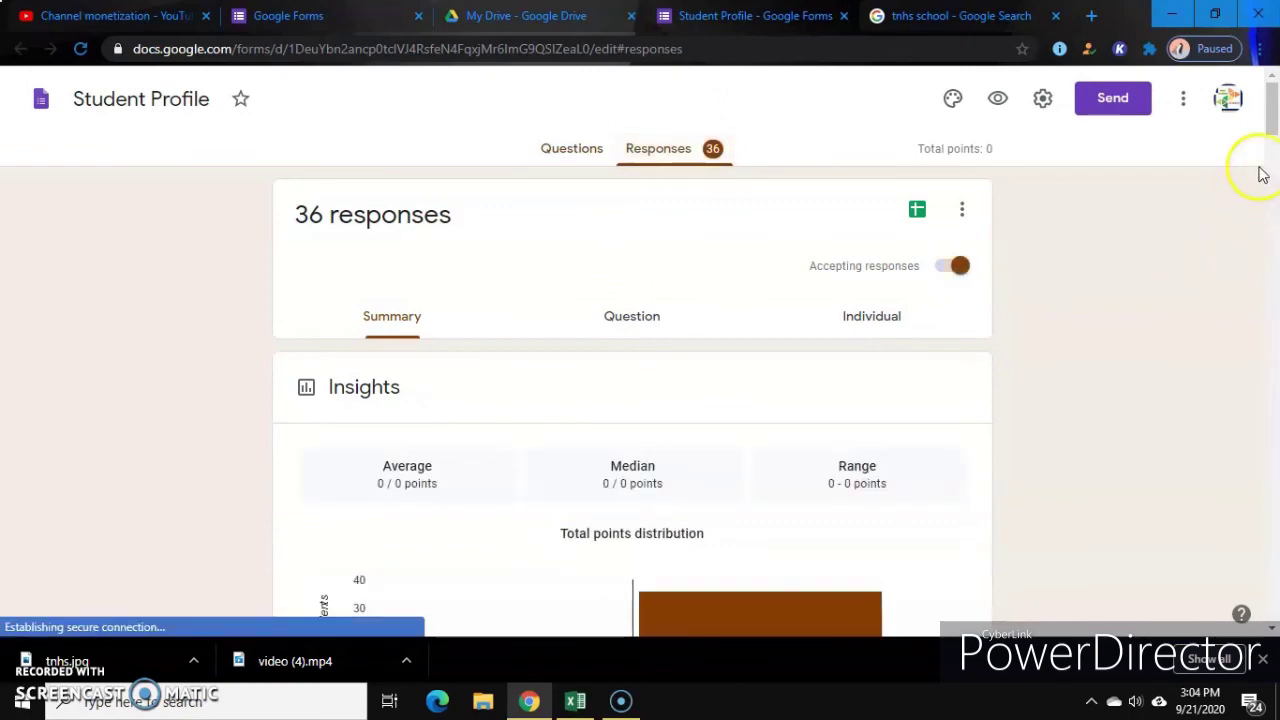
{"action": "mouse_move", "coordinate": [1273, 120]}
{"action": "left_mouse_down"}
{"action": "mouse_move", "coordinate": [1273, 245]}
{"action": "mouse_move", "coordinate": [1274, 115]}
{"action": "left_mouse_up"}
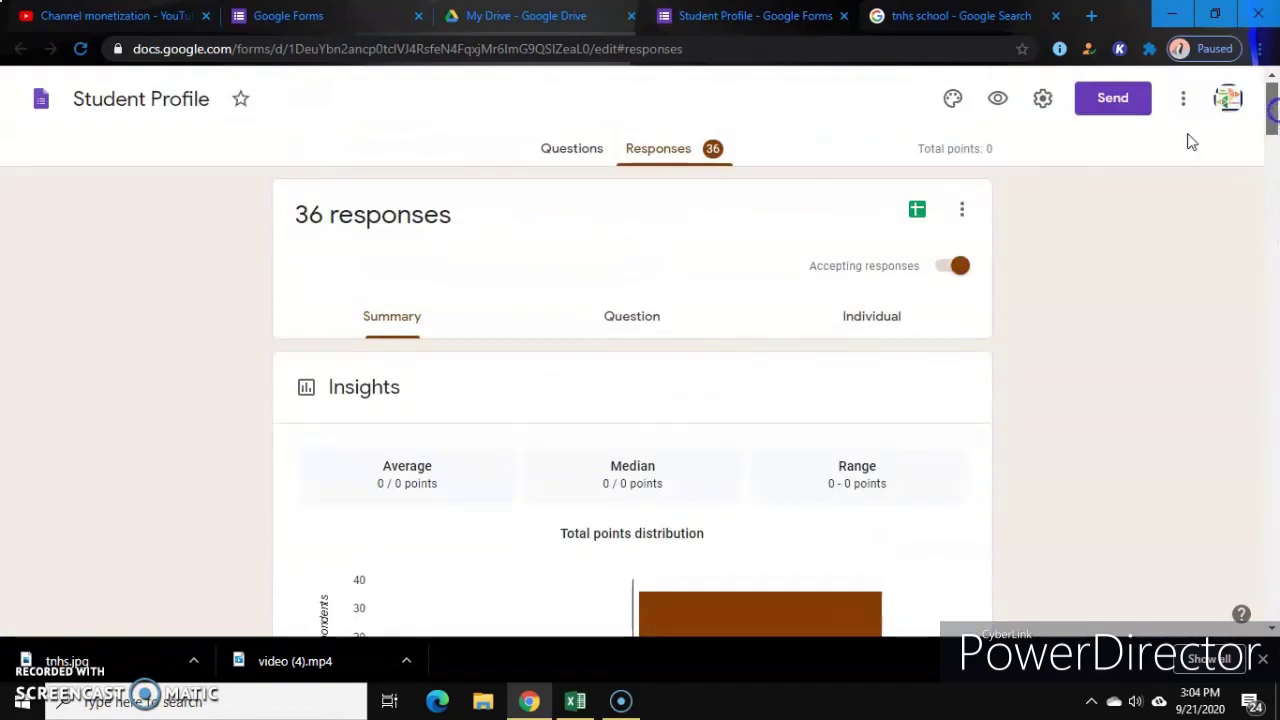
{"action": "left_click", "coordinate": [918, 211]}
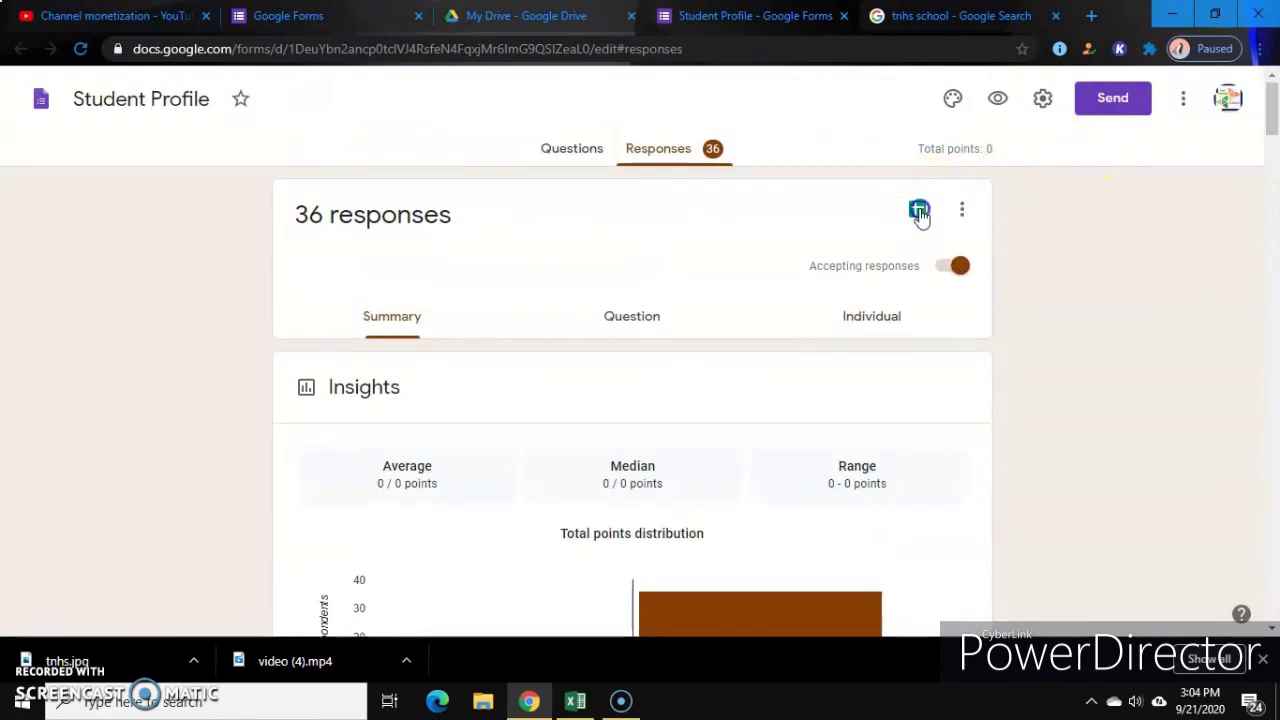